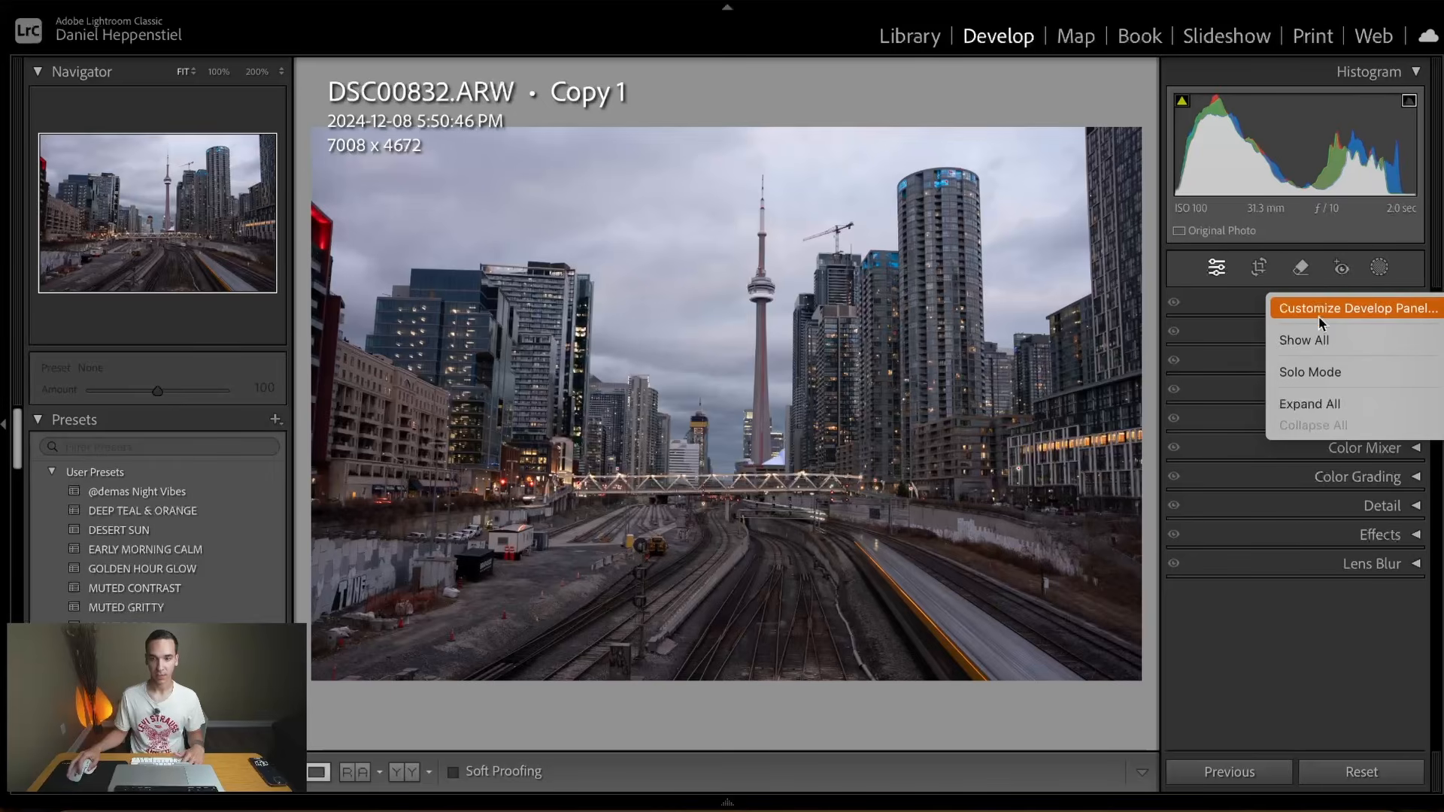
- Review the custom order of the Develop adjustment panels and save it
click(1318, 309)
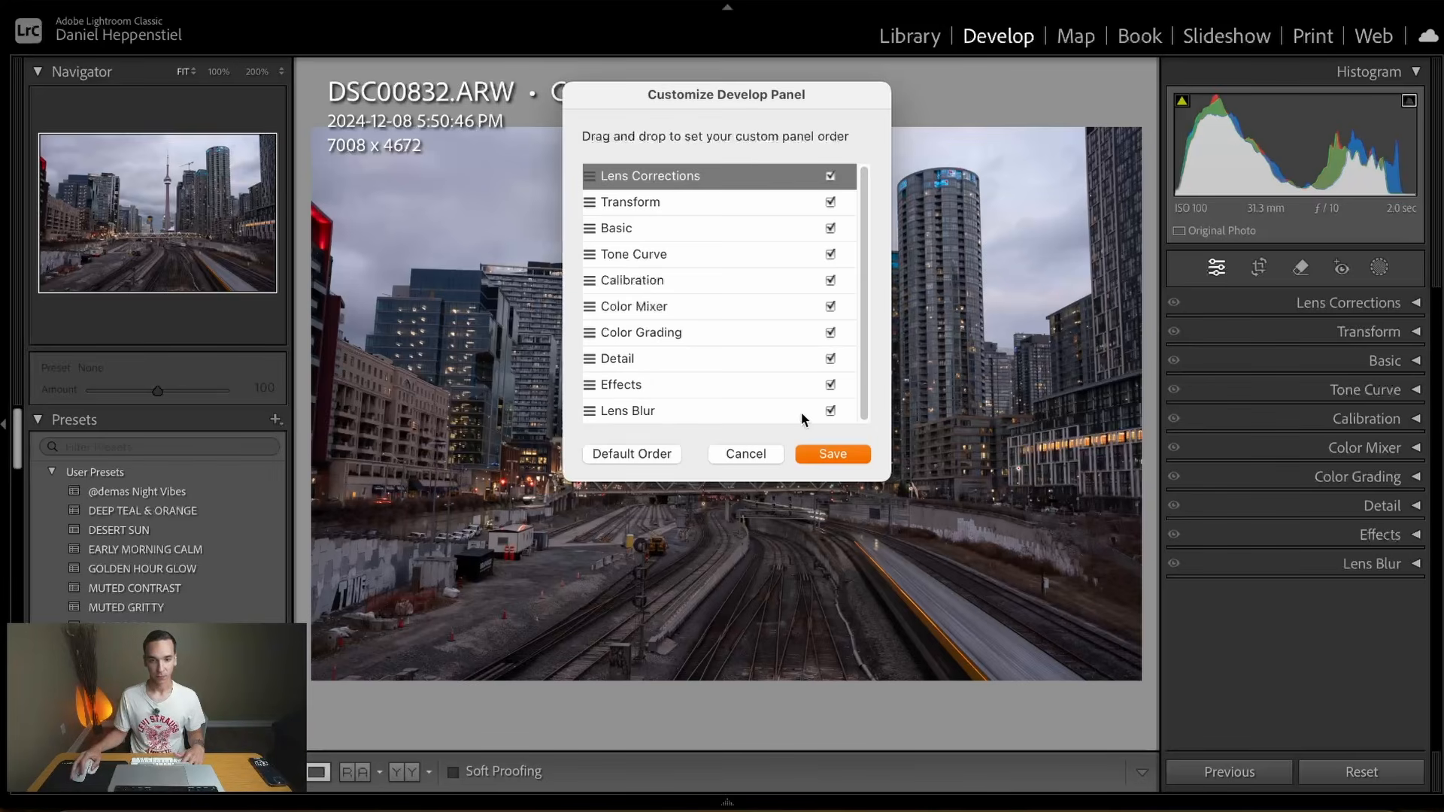
click(825, 455)
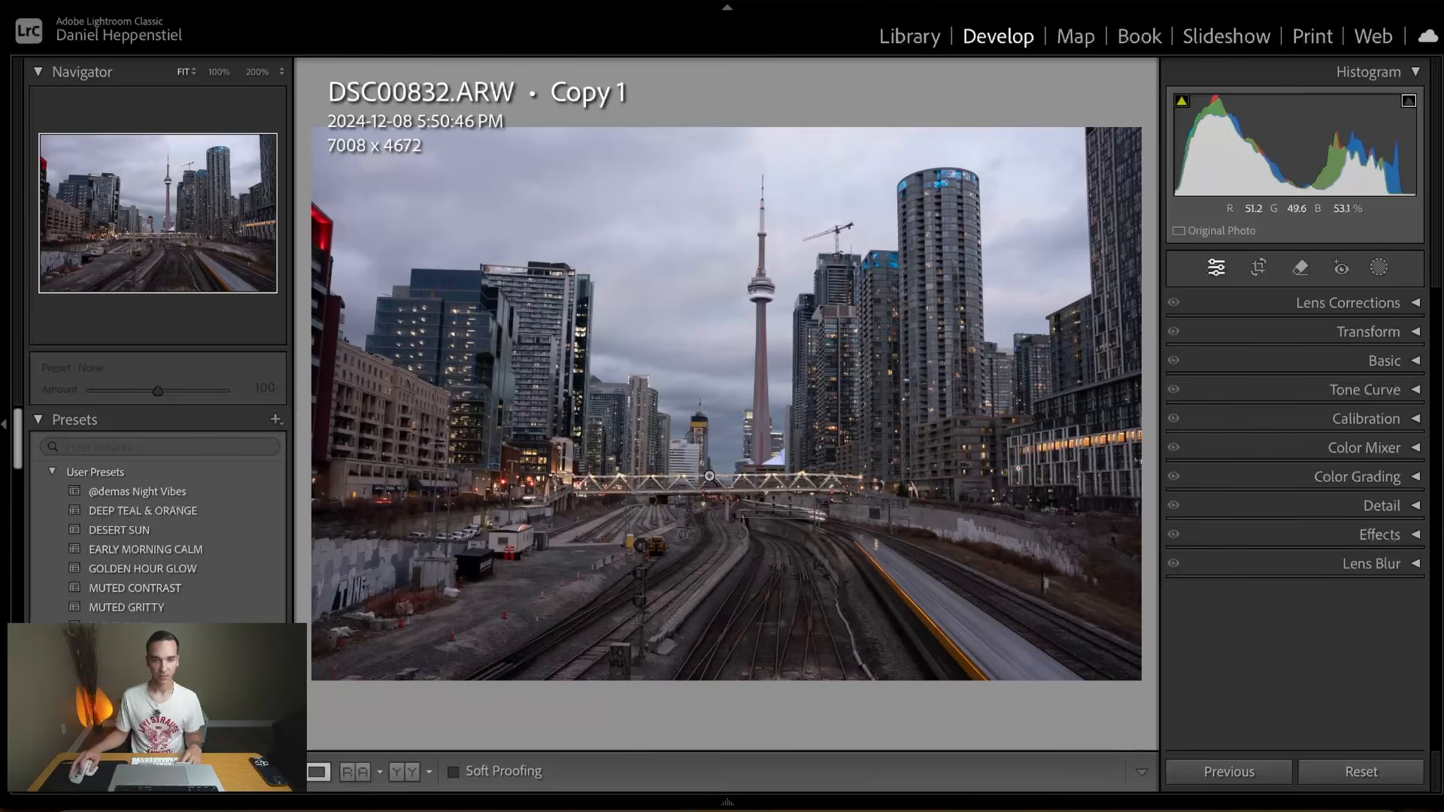
- Enable chromatic aberration removal and profile corrections for the photo, with Sigma as the lens make
click(1350, 310)
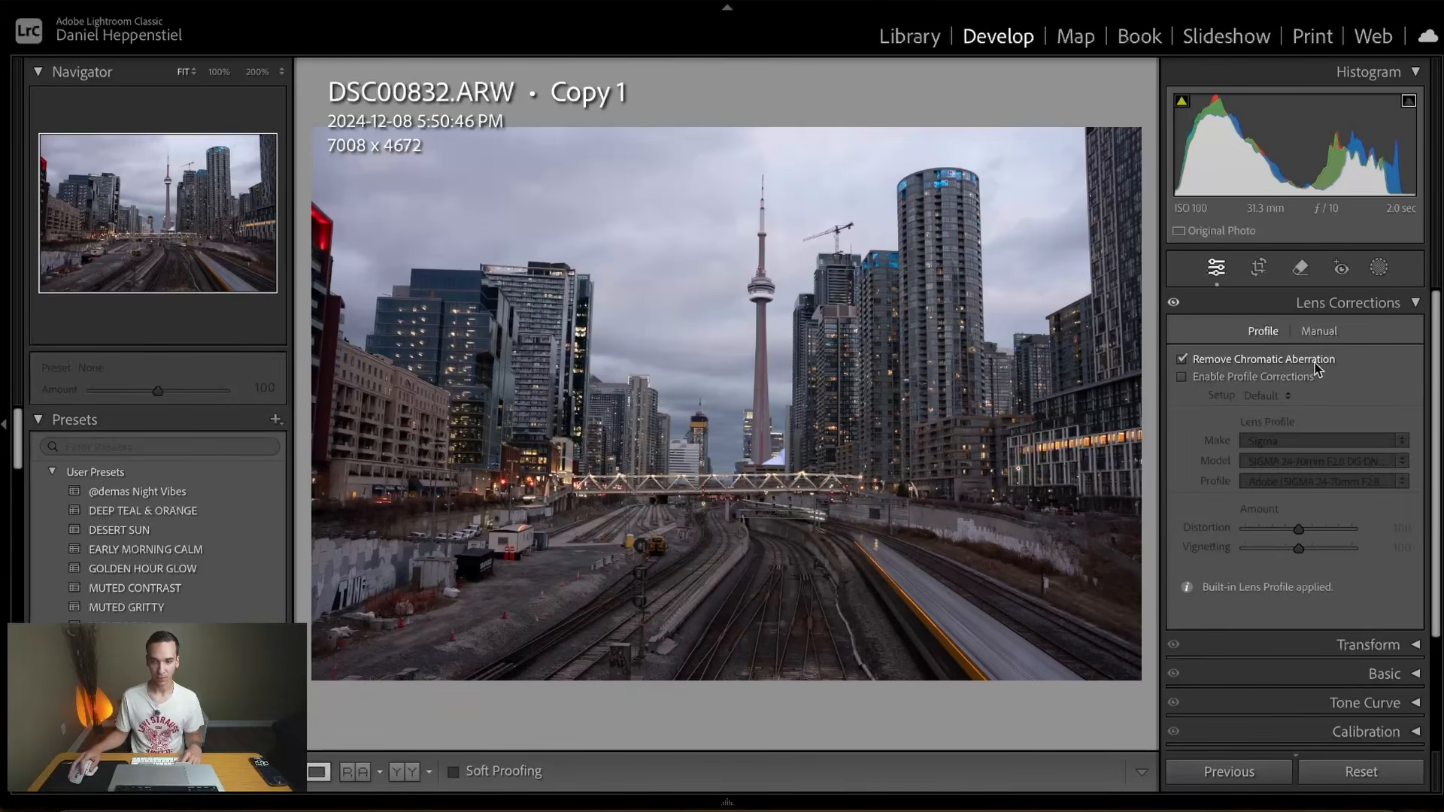
click(1197, 379)
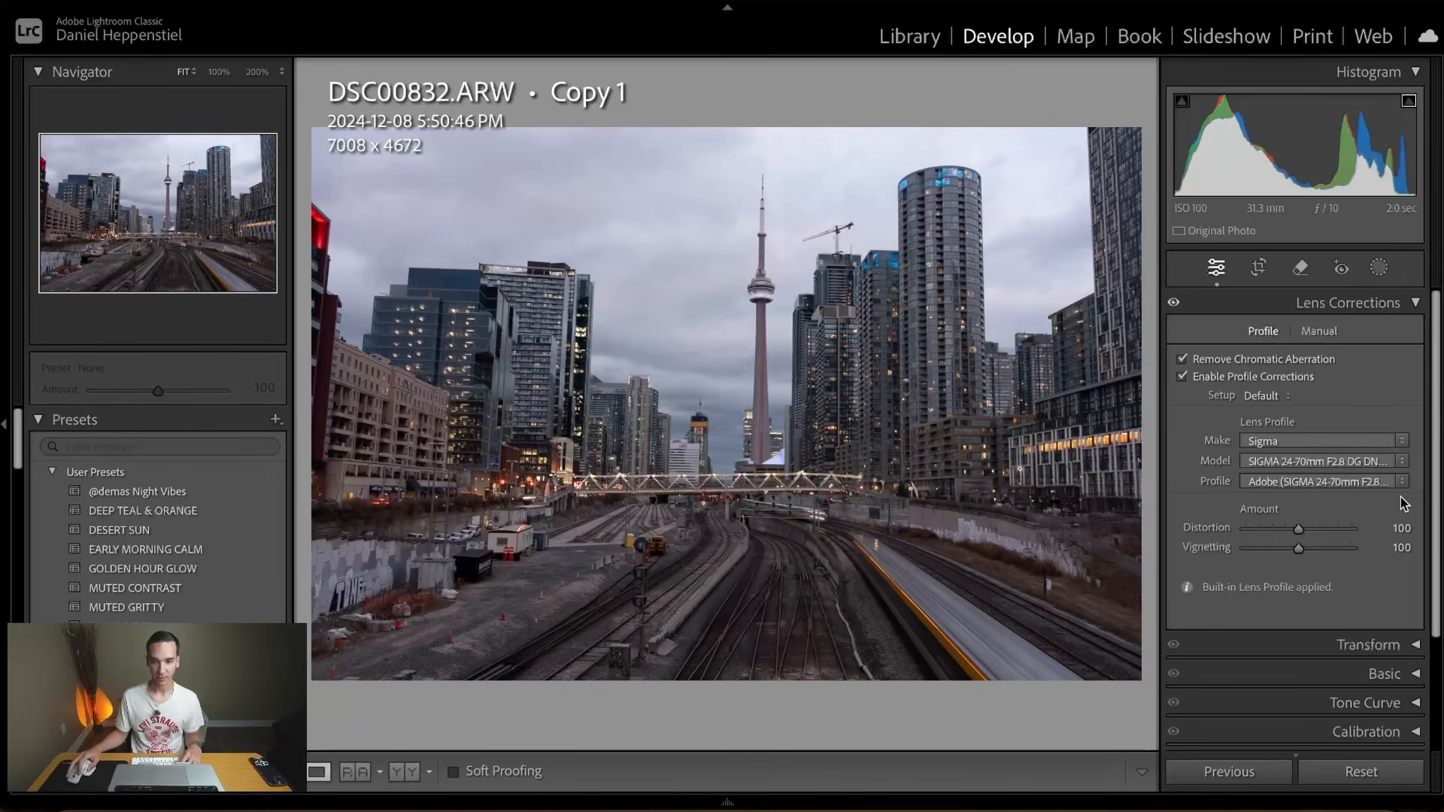
click(1403, 442)
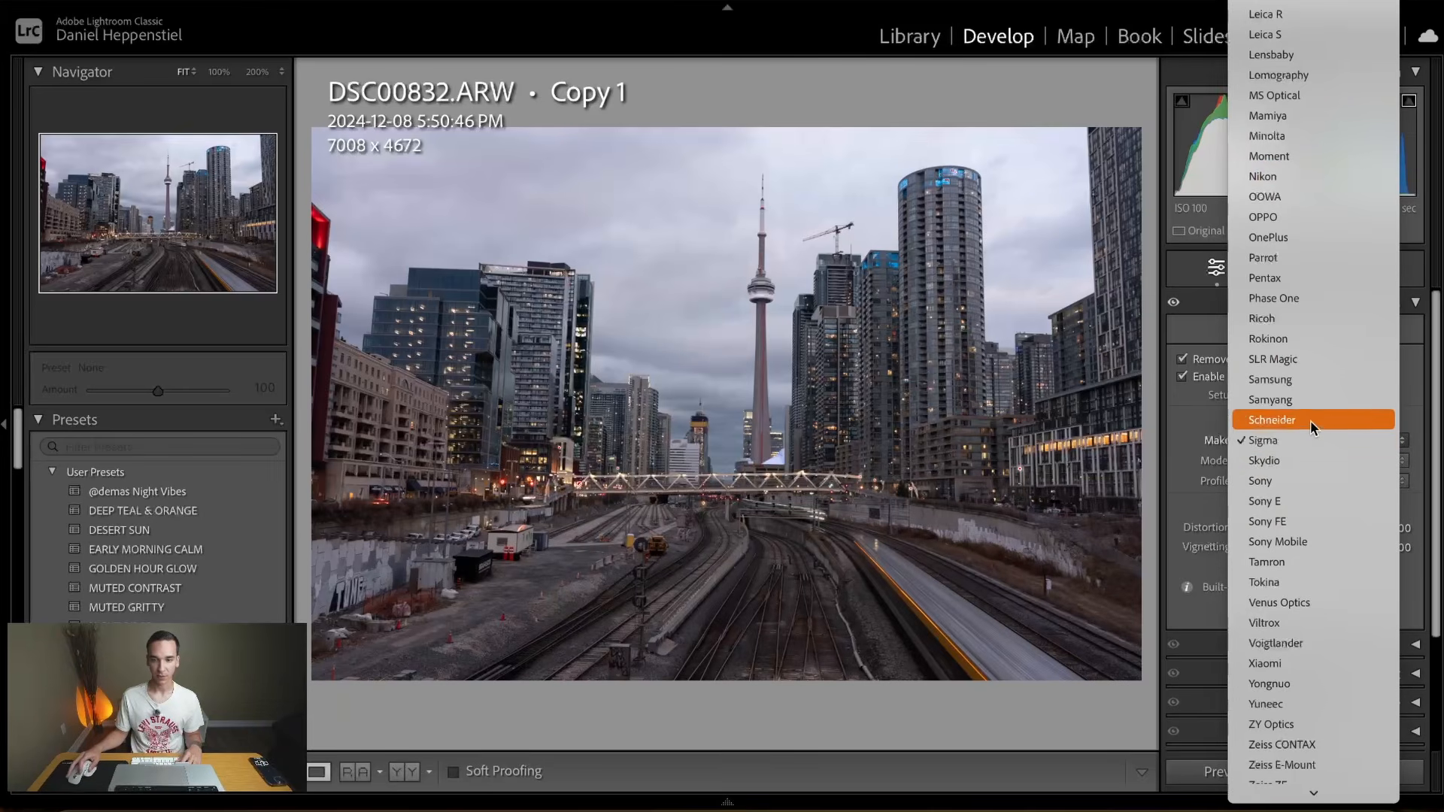
click(1309, 444)
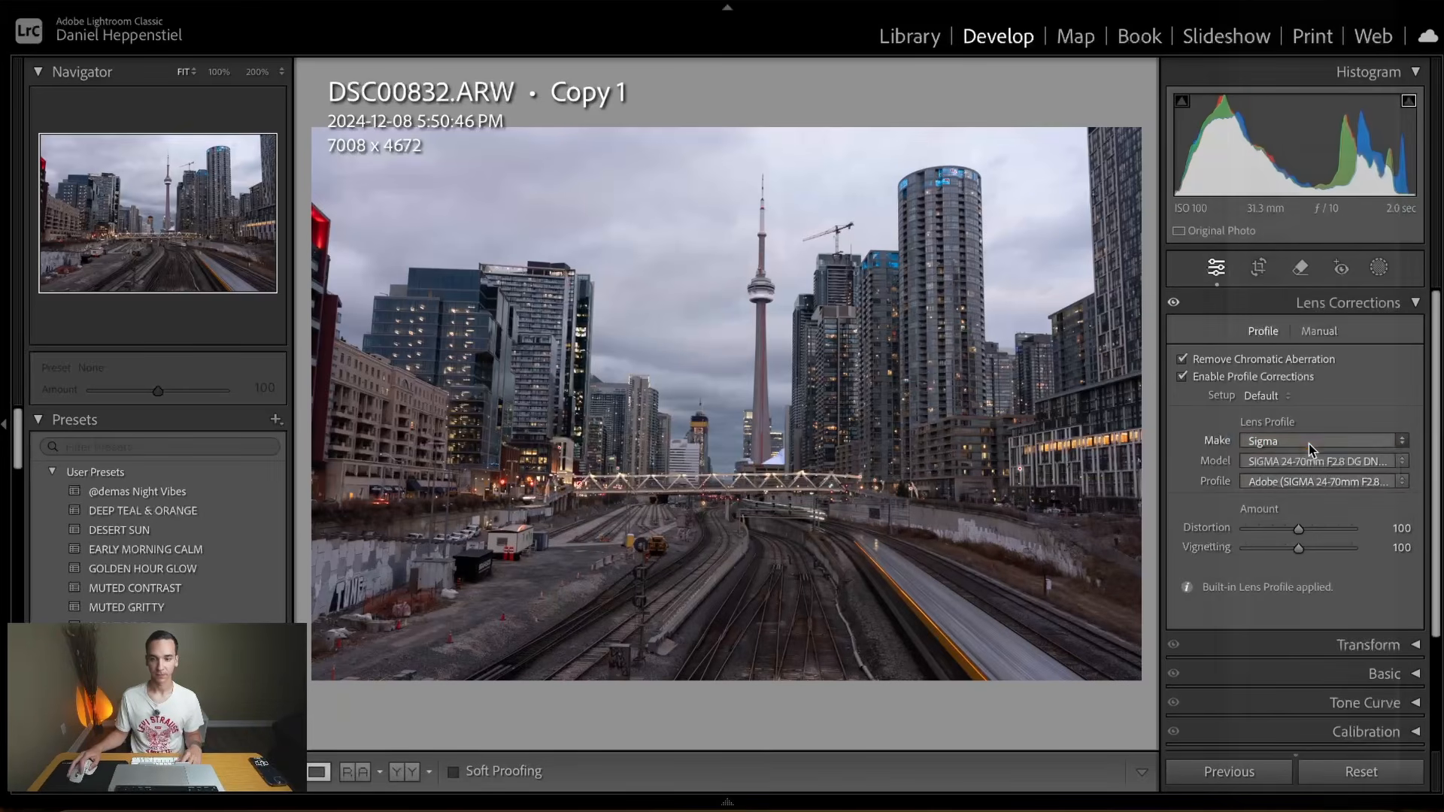
- Crop the photo to a 16 x 9 aspect ratio and shift the image slightly down within the frame
click(1258, 267)
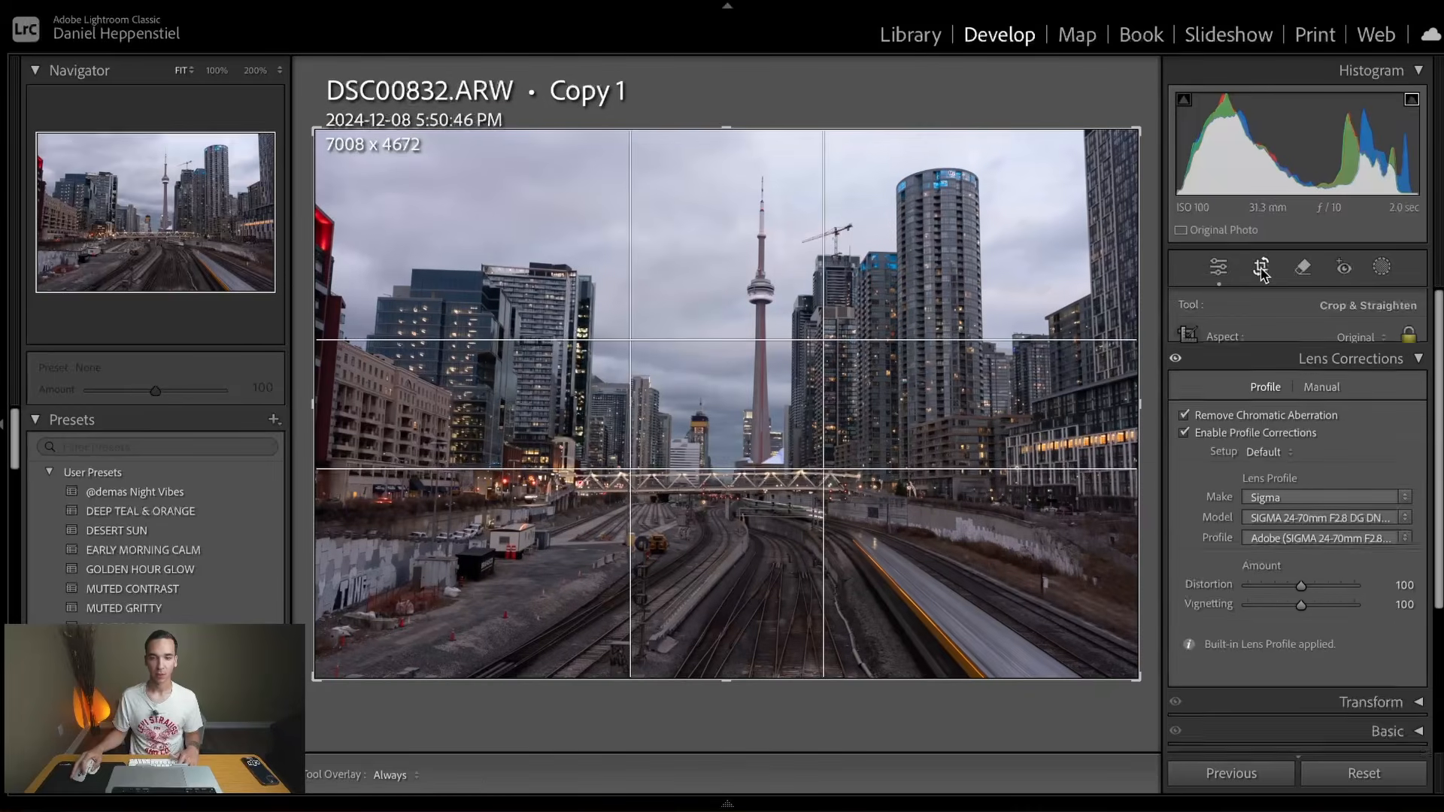
click(1365, 341)
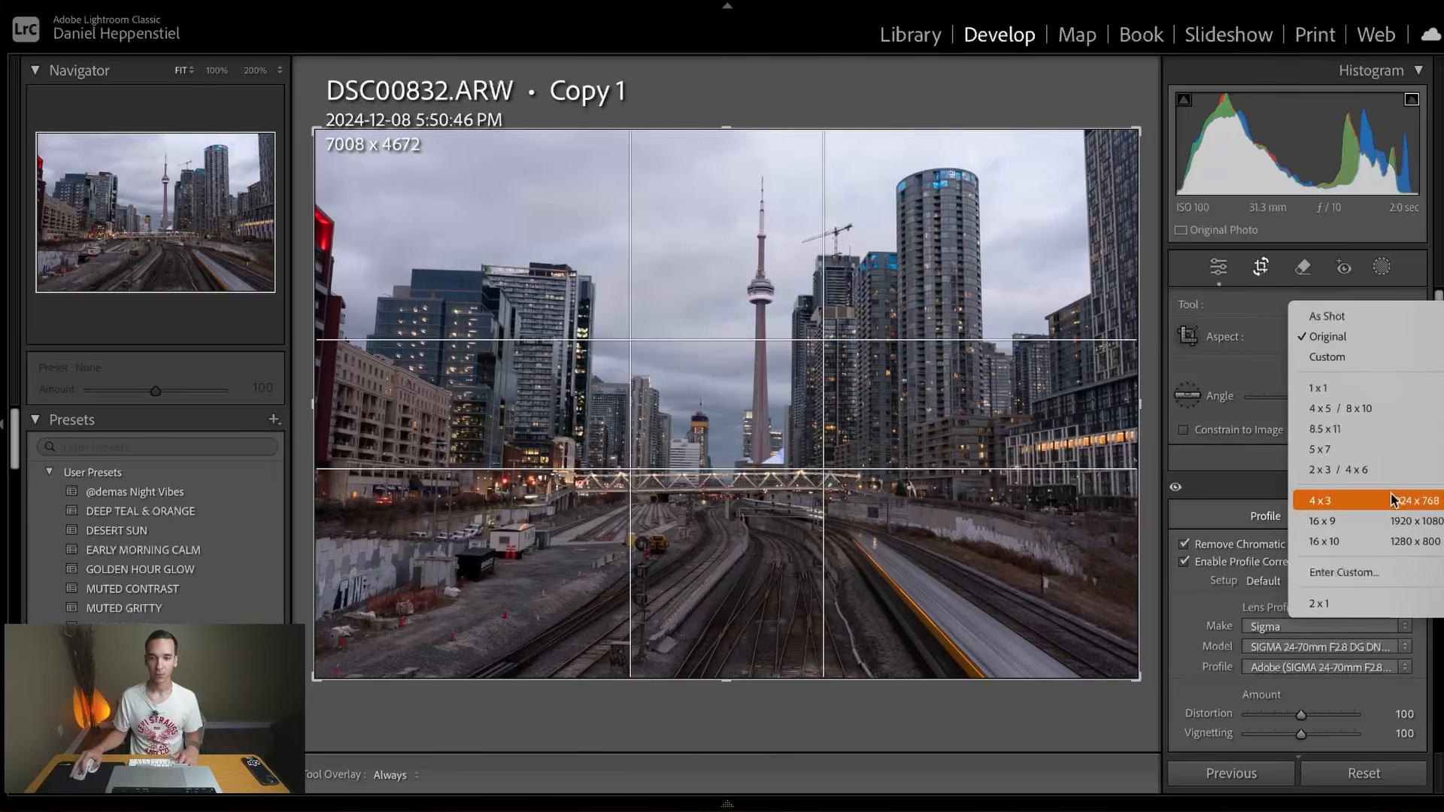
click(1379, 520)
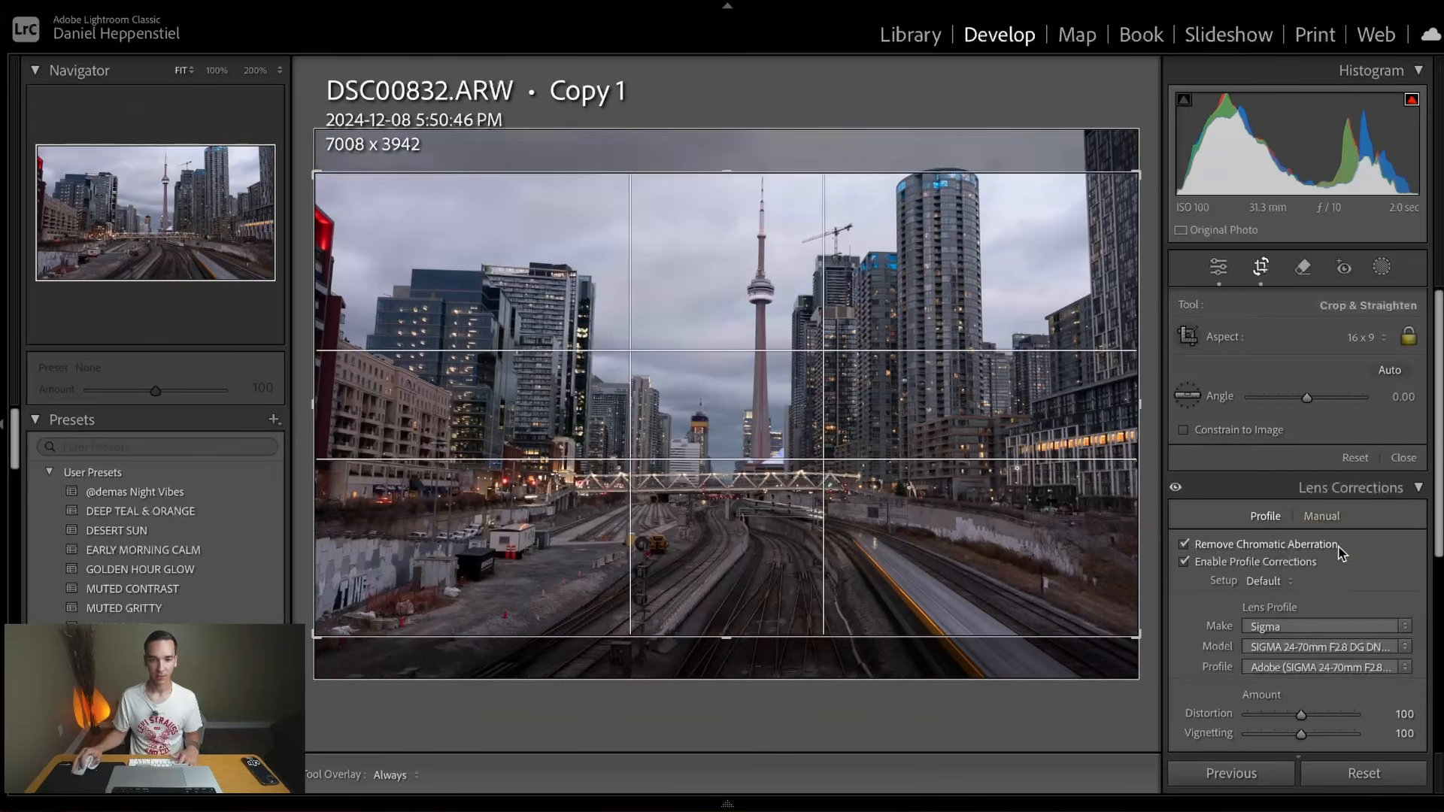
drag(1044, 371, 1031, 352)
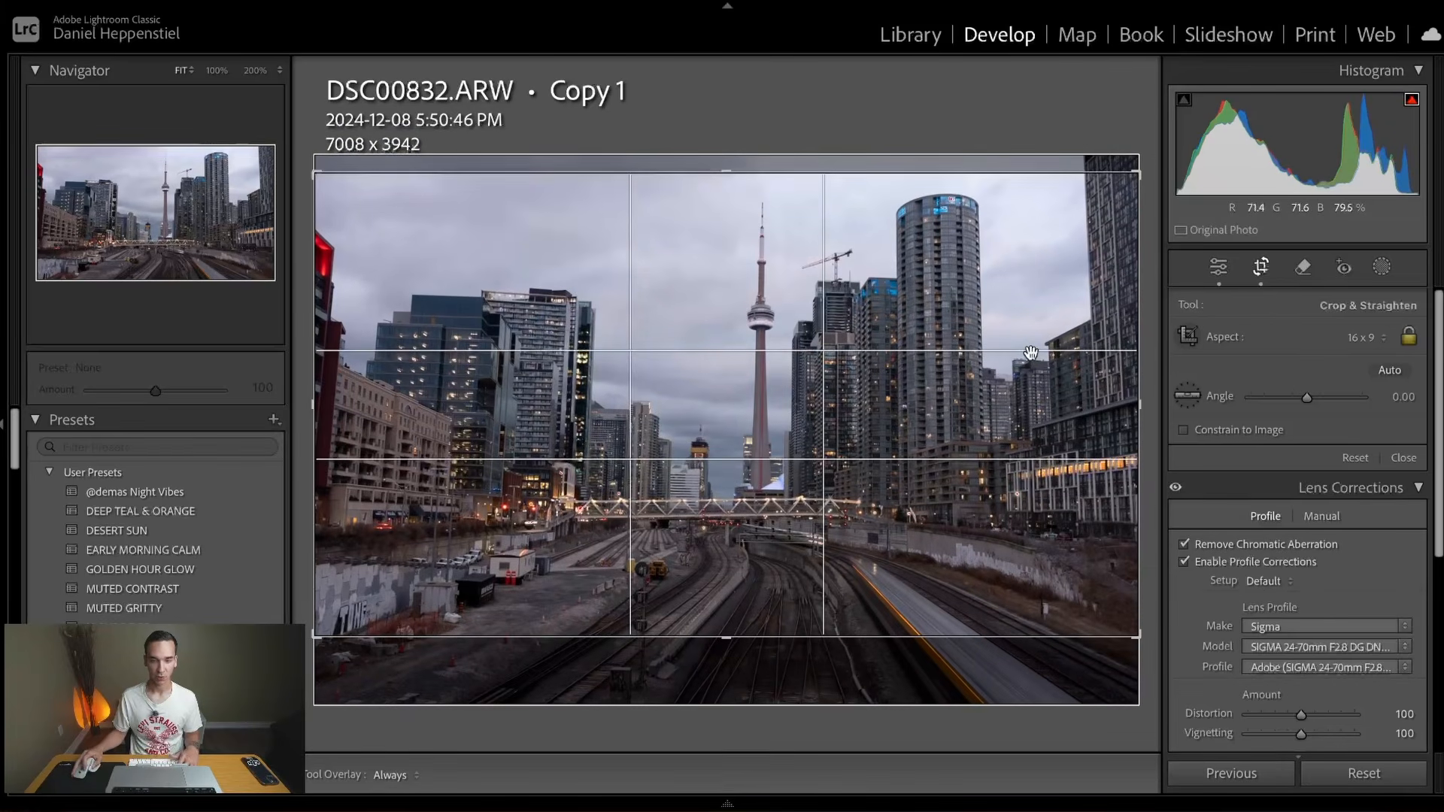
drag(1020, 338, 1018, 336)
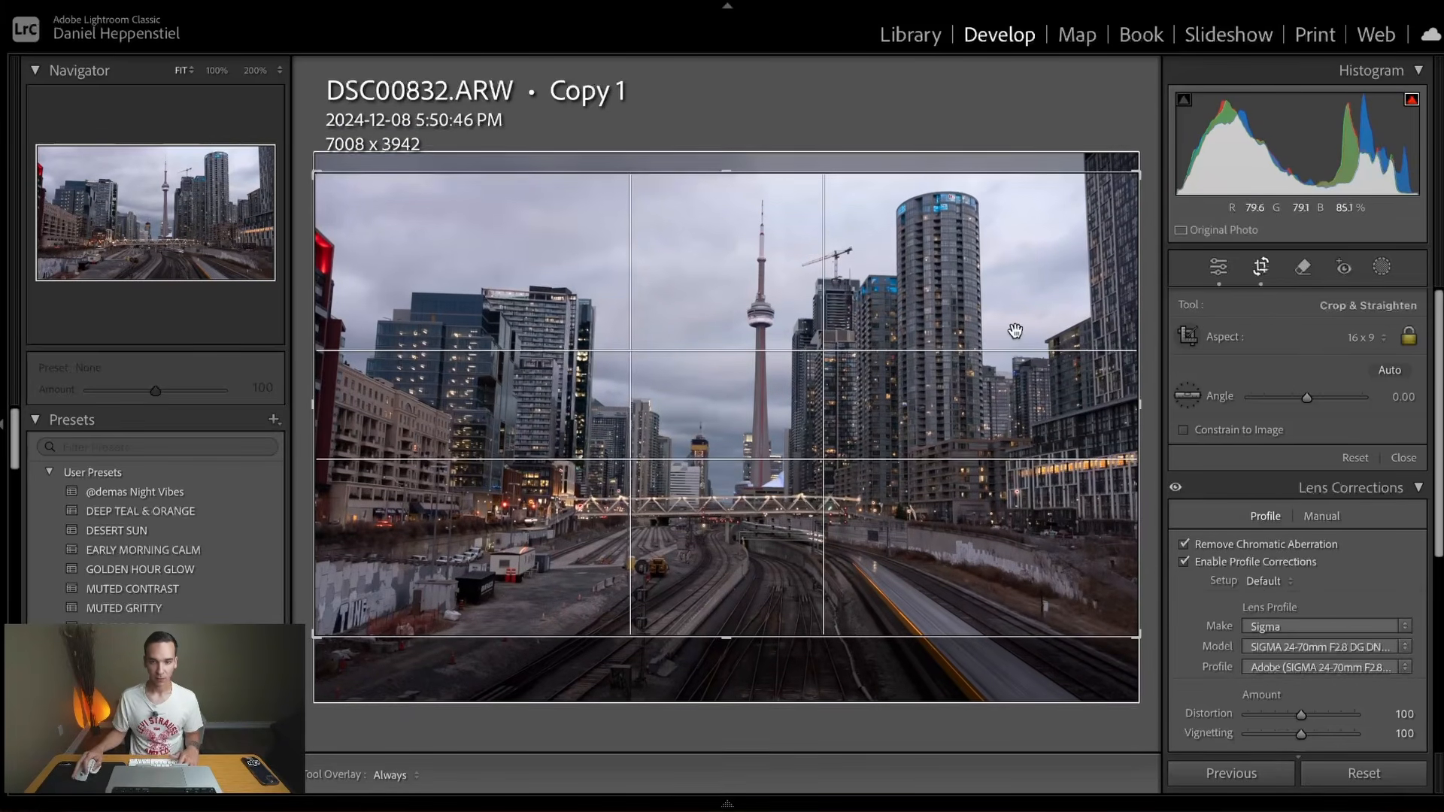
drag(952, 246, 978, 283)
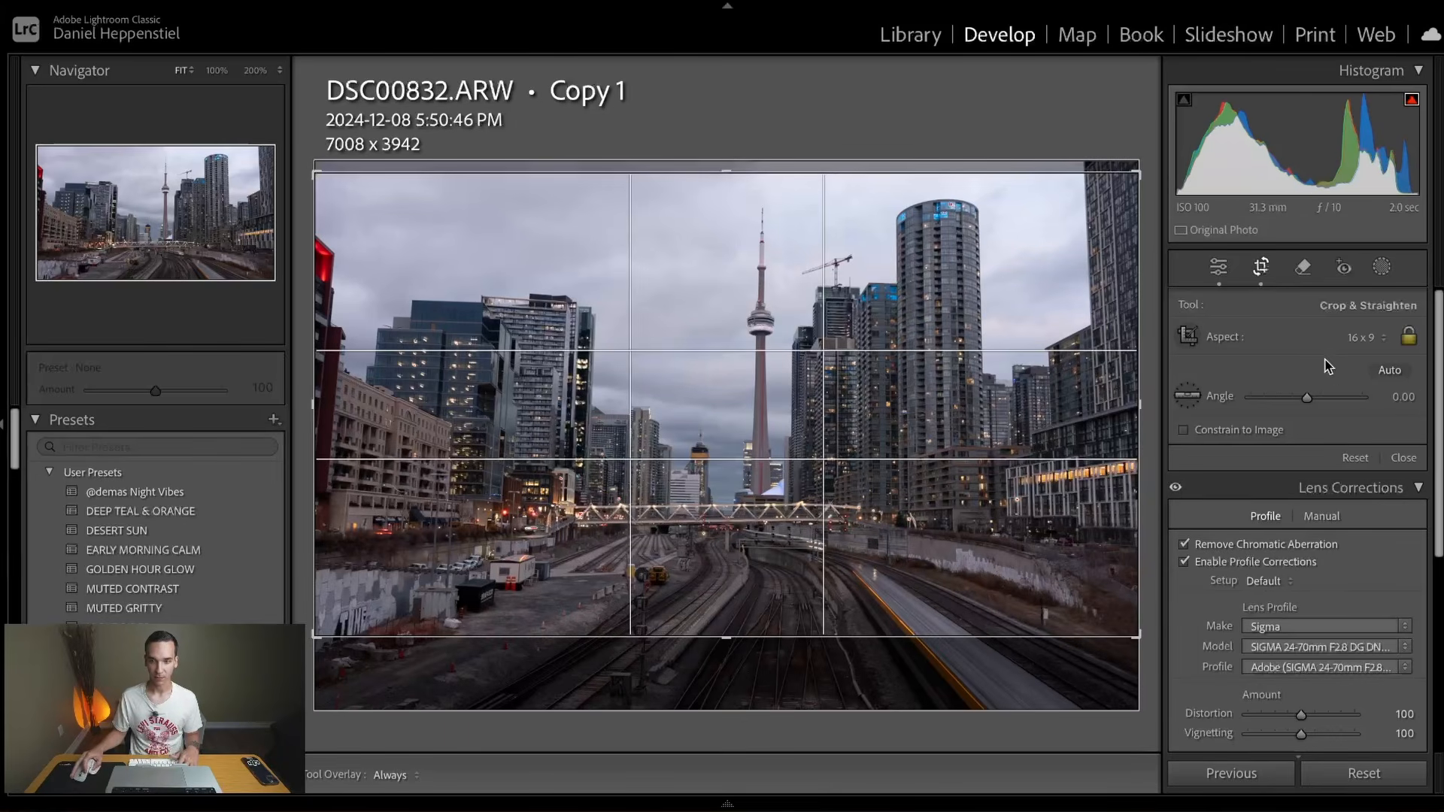
- Straighten the photo by setting the crop angle to -1.26 and finish the crop
click(1400, 396)
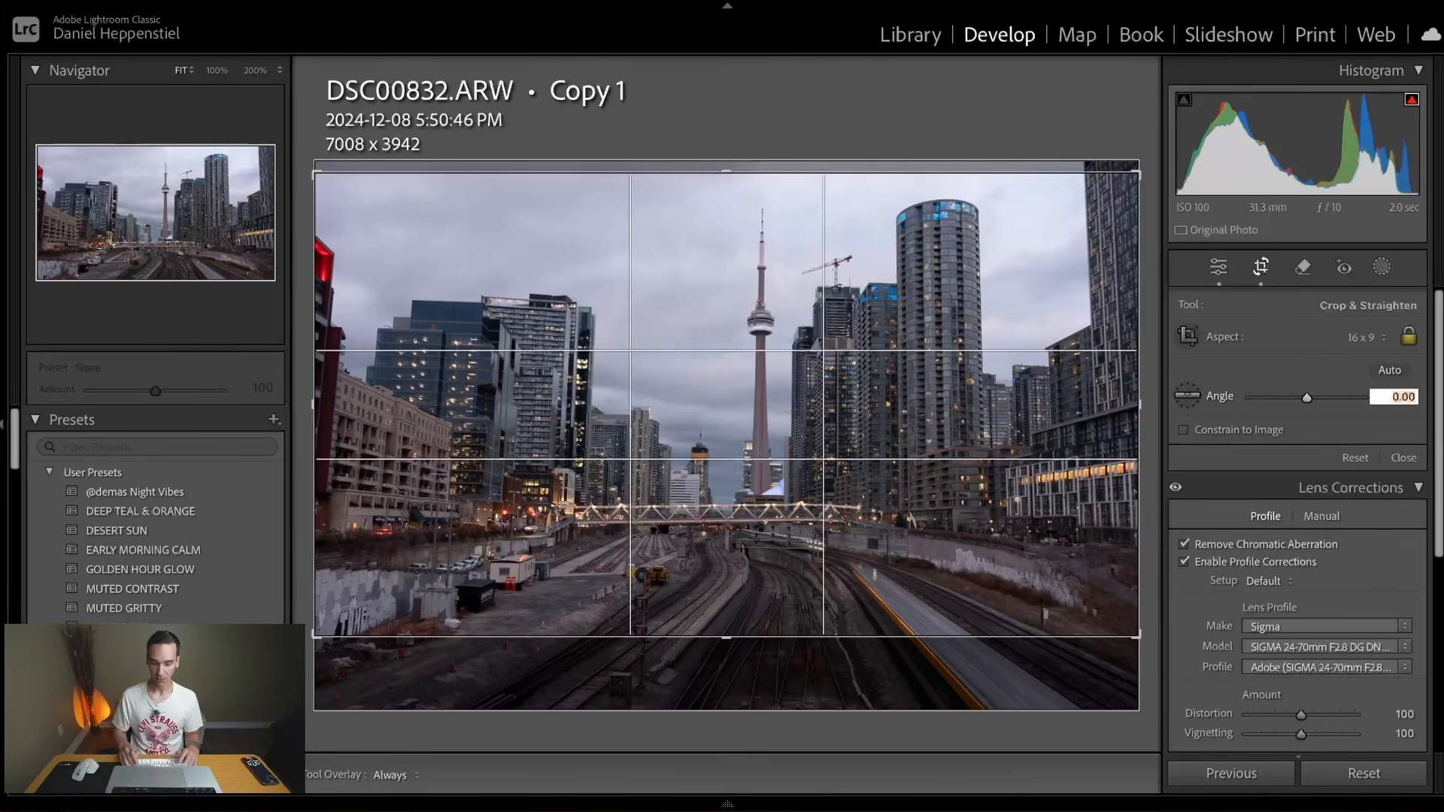
key(BackSpace)
text(-1)
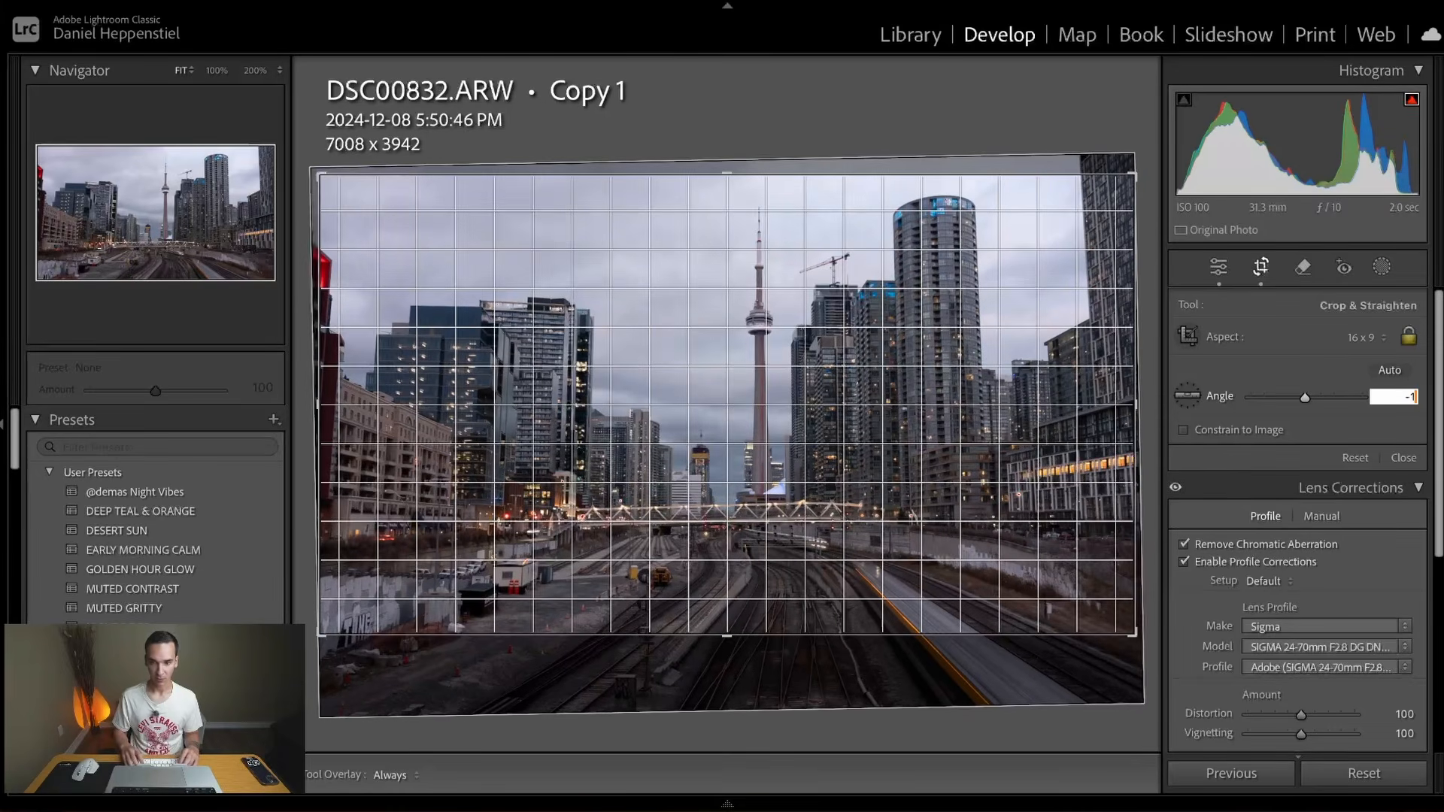
text(.26)
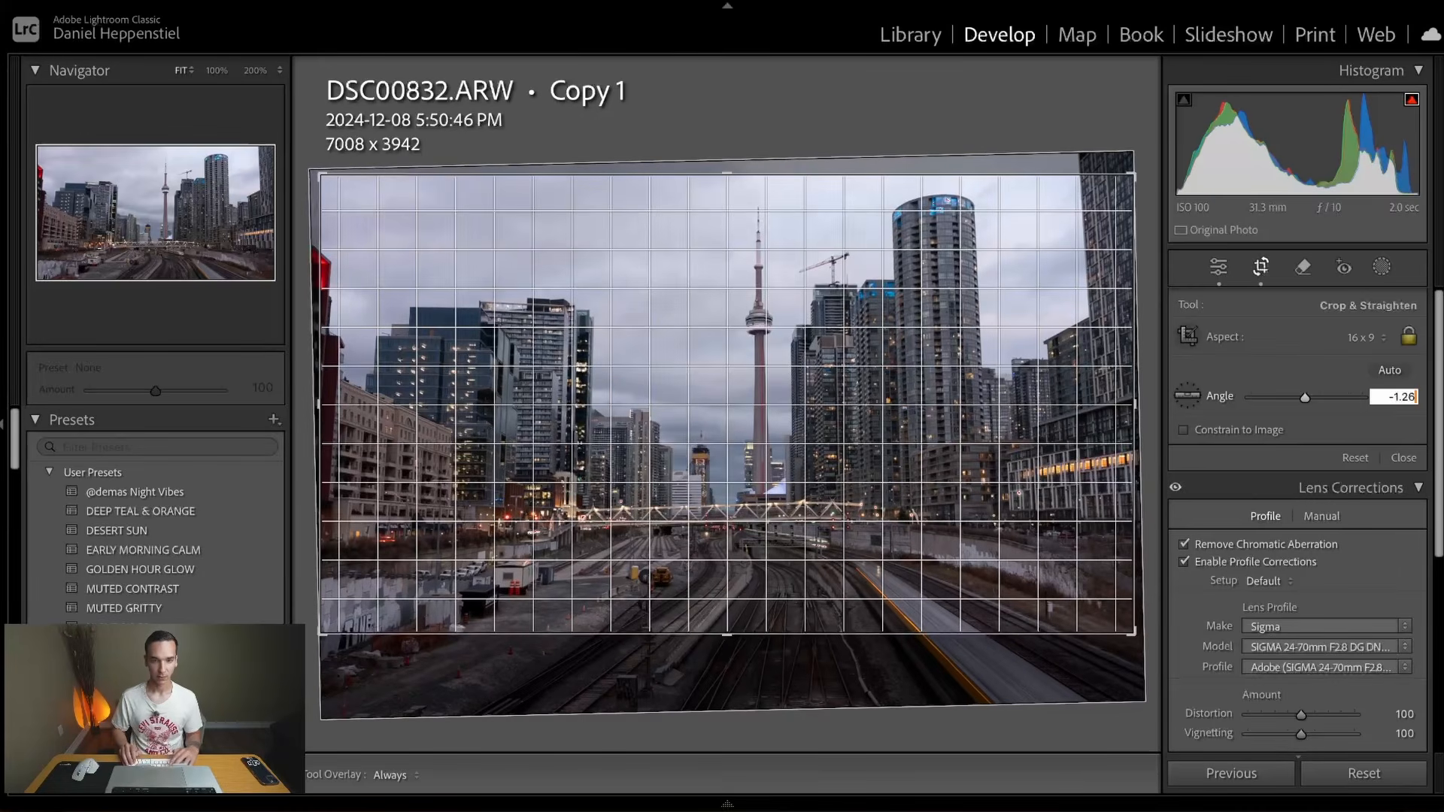
key(Return)
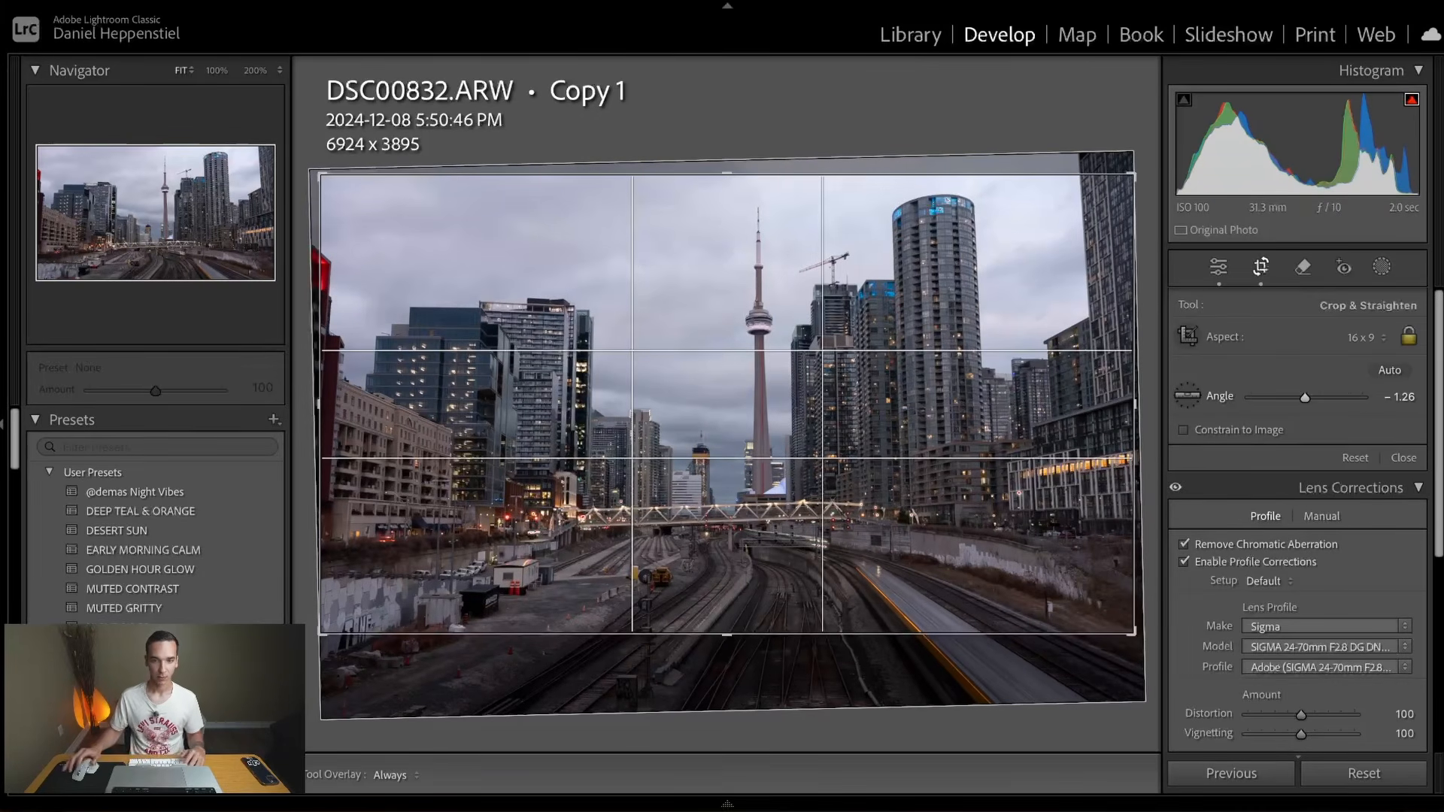
click(1262, 273)
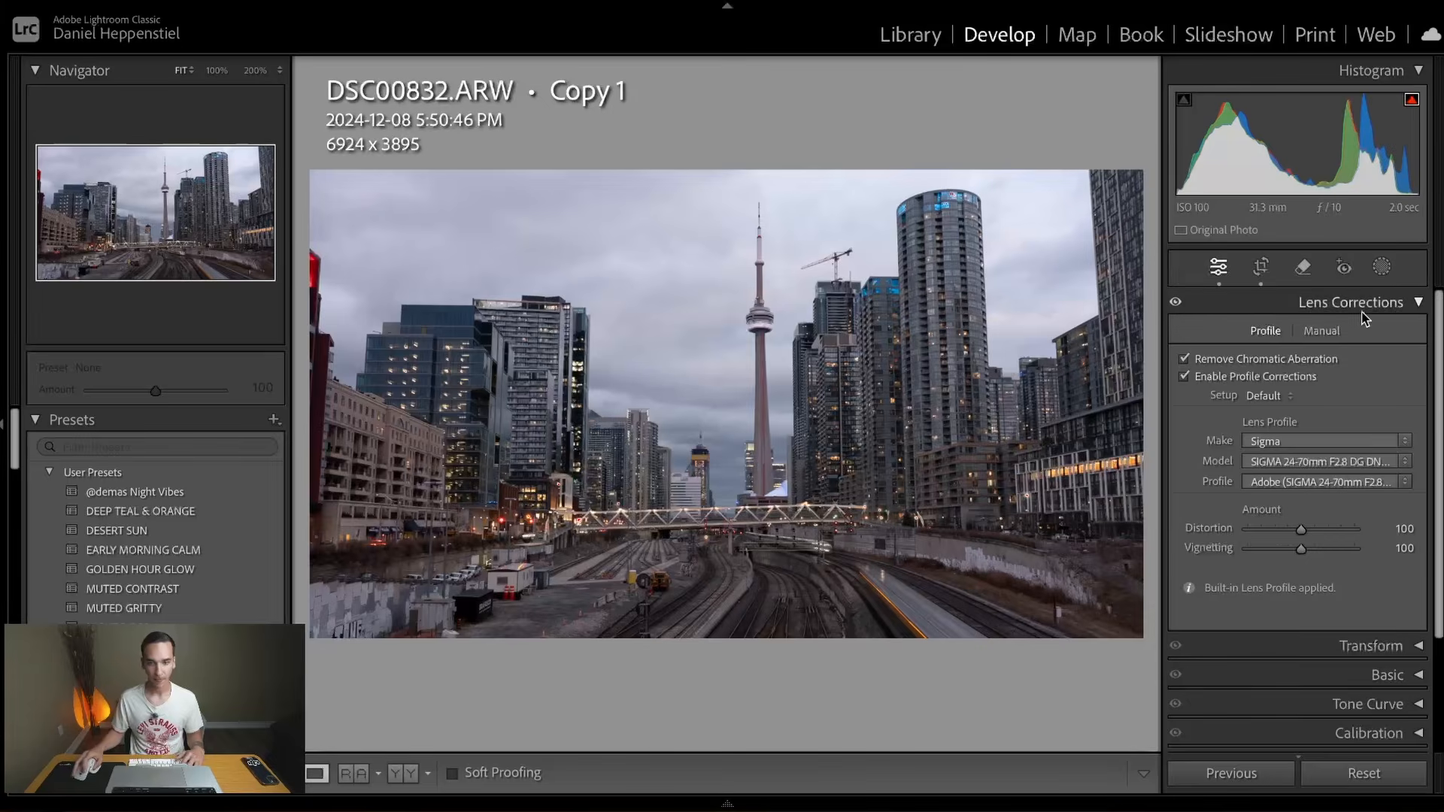
- Correct the leaning buildings with a Vertical transform of -15 and Constrain Crop enabled
click(1203, 305)
click(1337, 336)
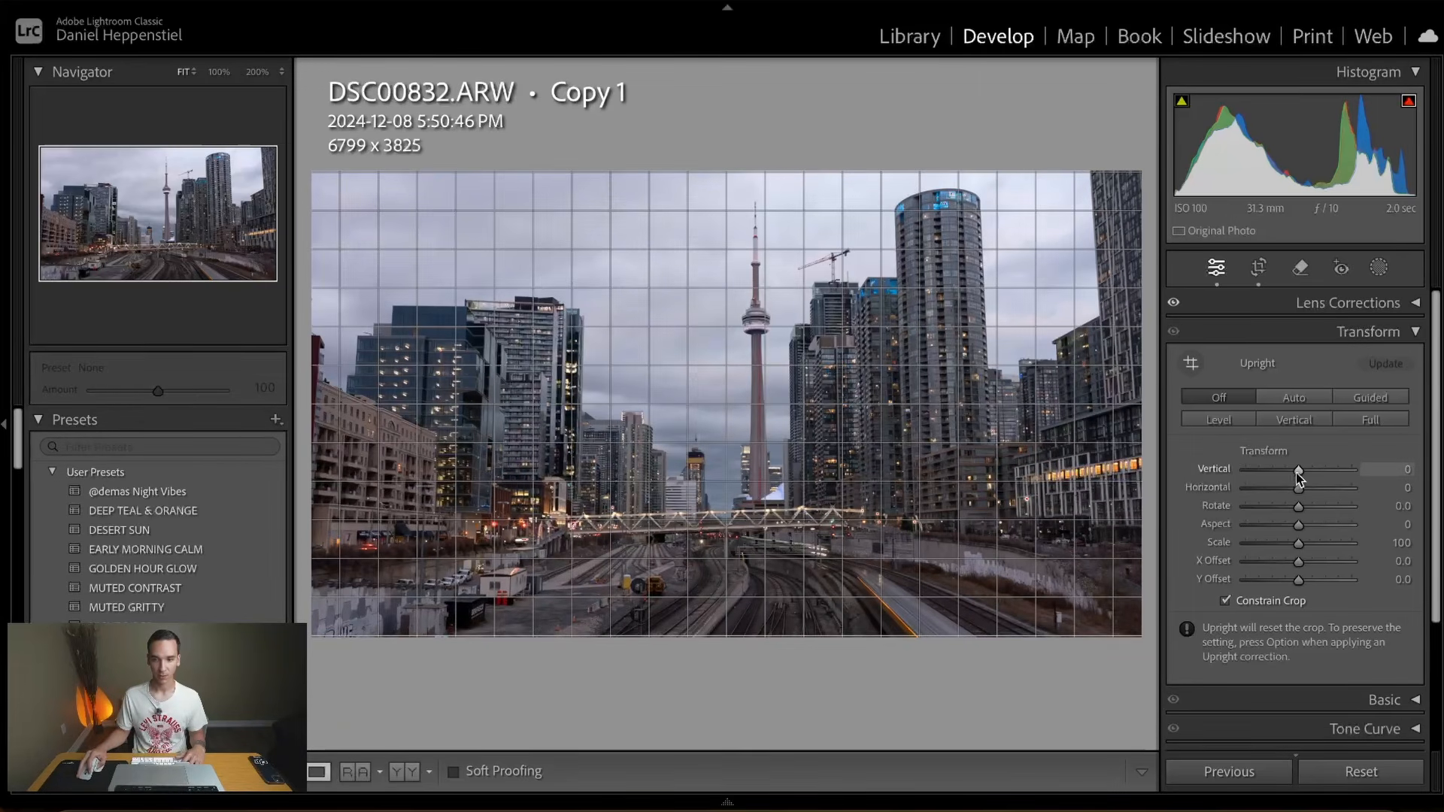
drag(1299, 472, 1292, 475)
click(1226, 601)
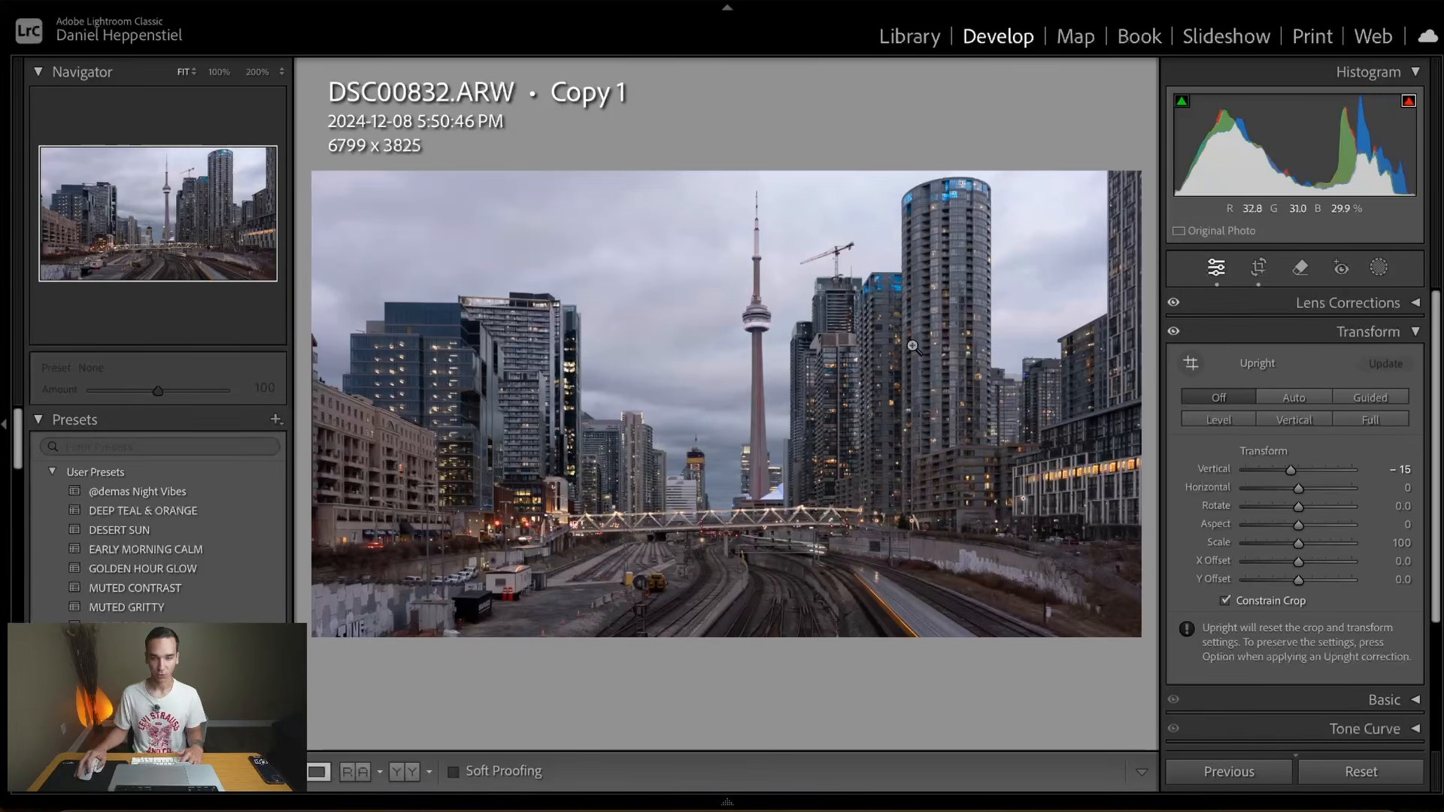
click(1382, 336)
- Cool the white balance by setting Temp to 5,600 and Tint to -10
click(1390, 367)
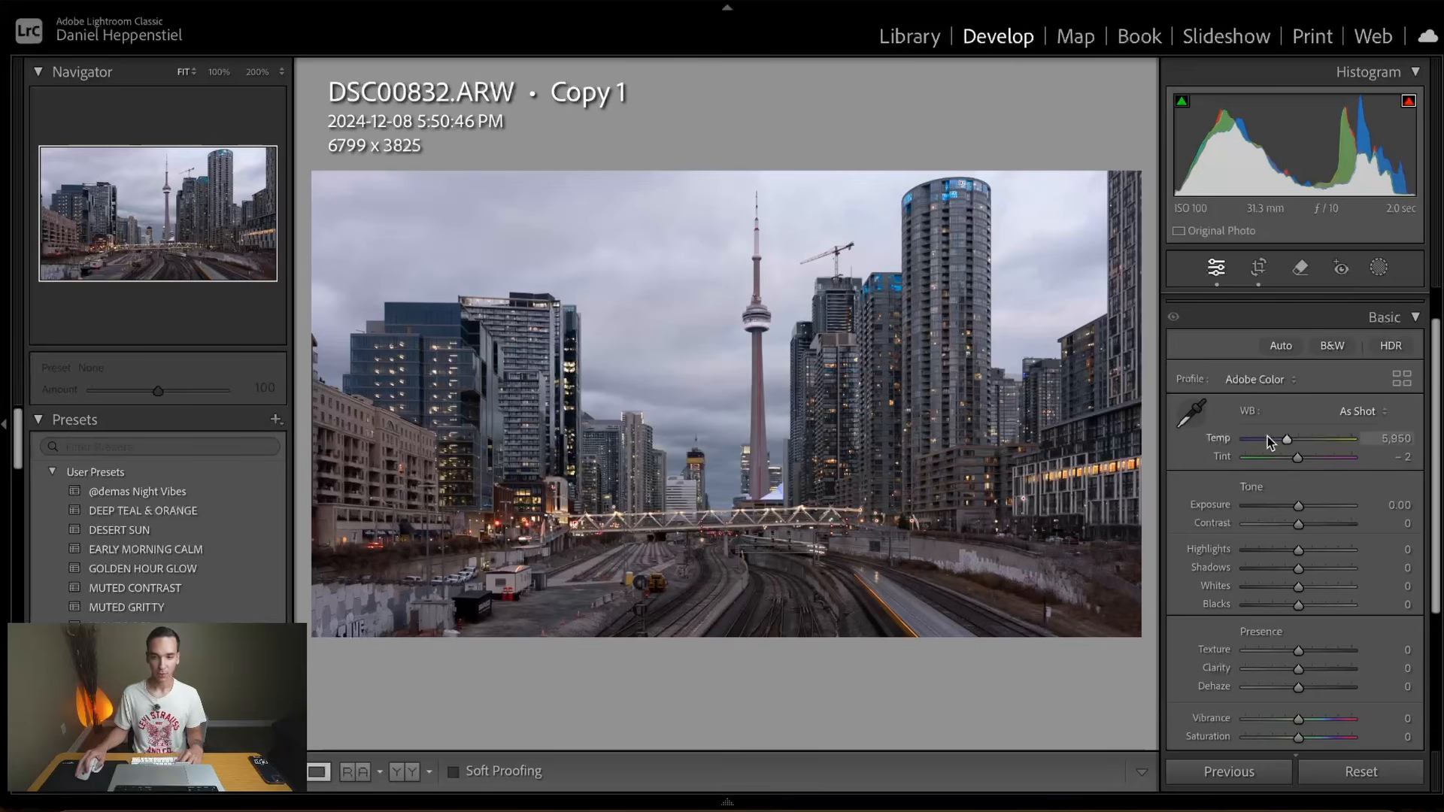
drag(1288, 440, 1286, 441)
click(1398, 440)
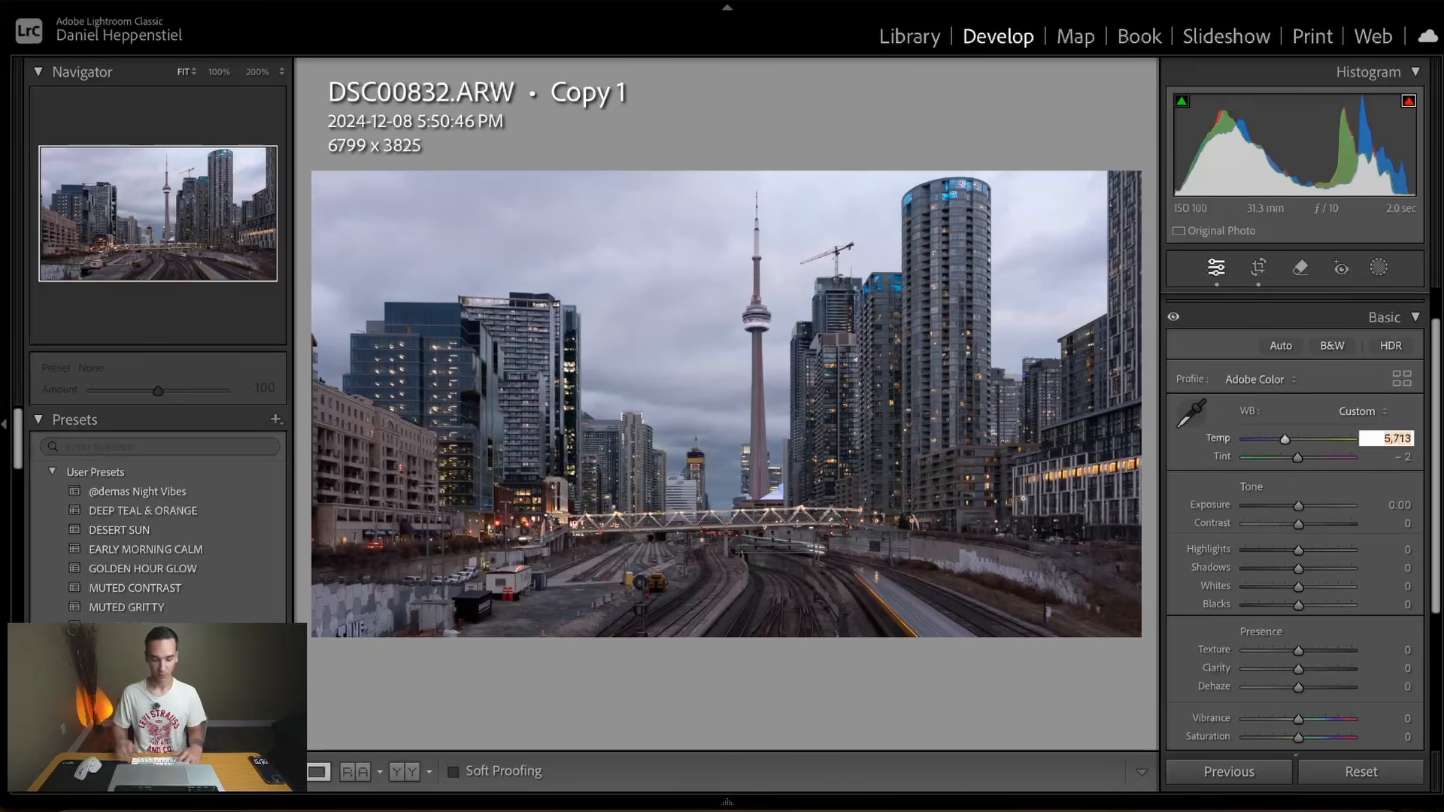
text(5,60)
text(00)
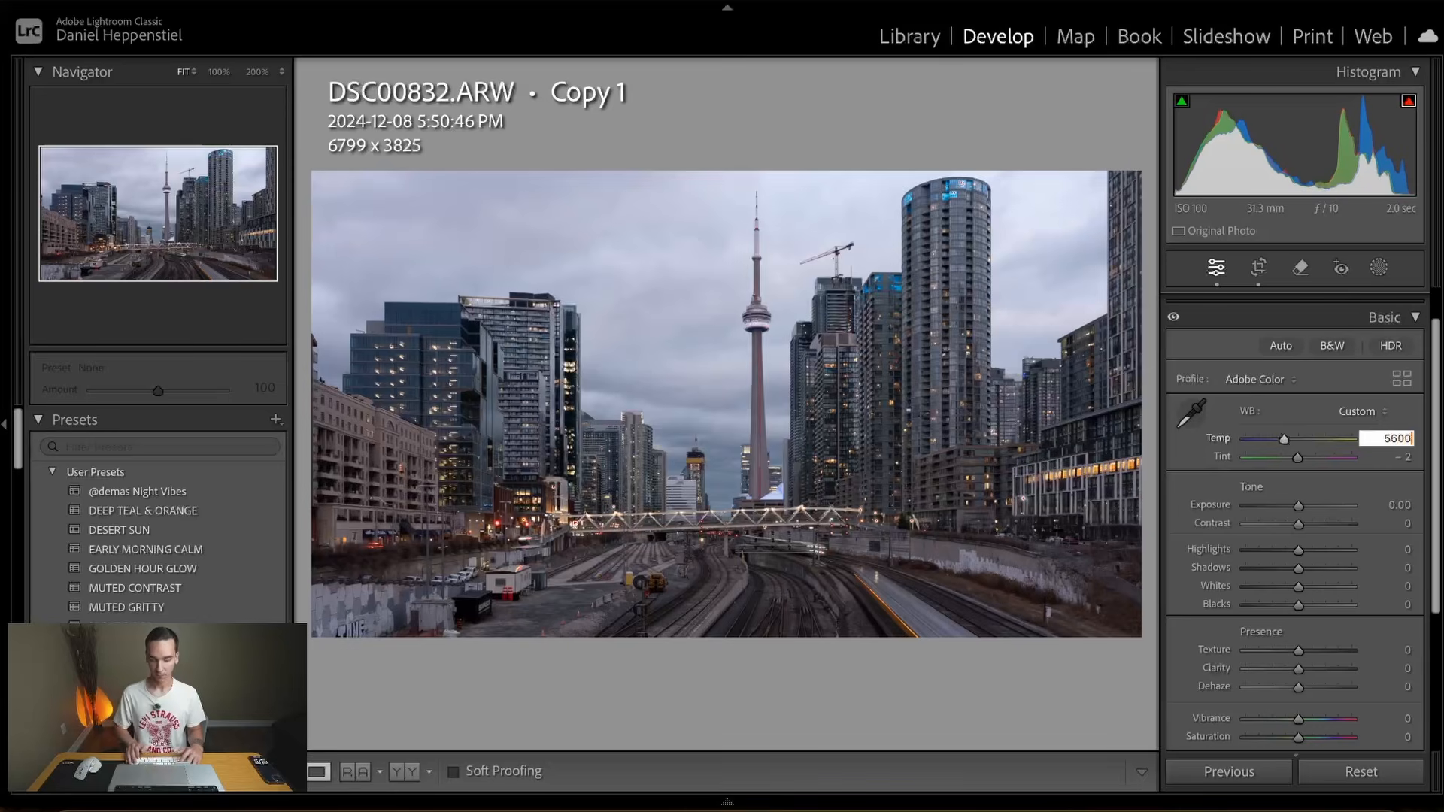
key(Return)
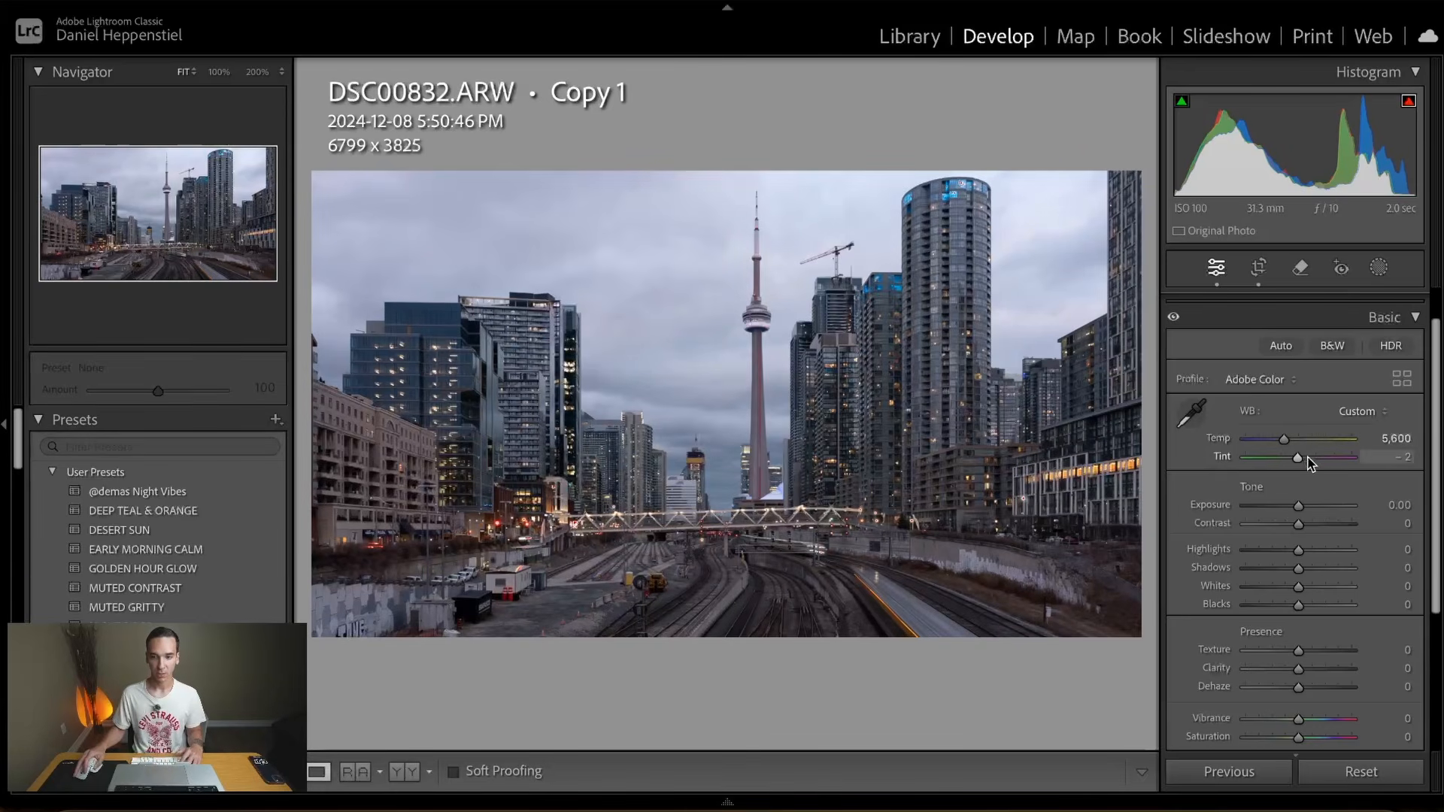
drag(1297, 461, 1295, 462)
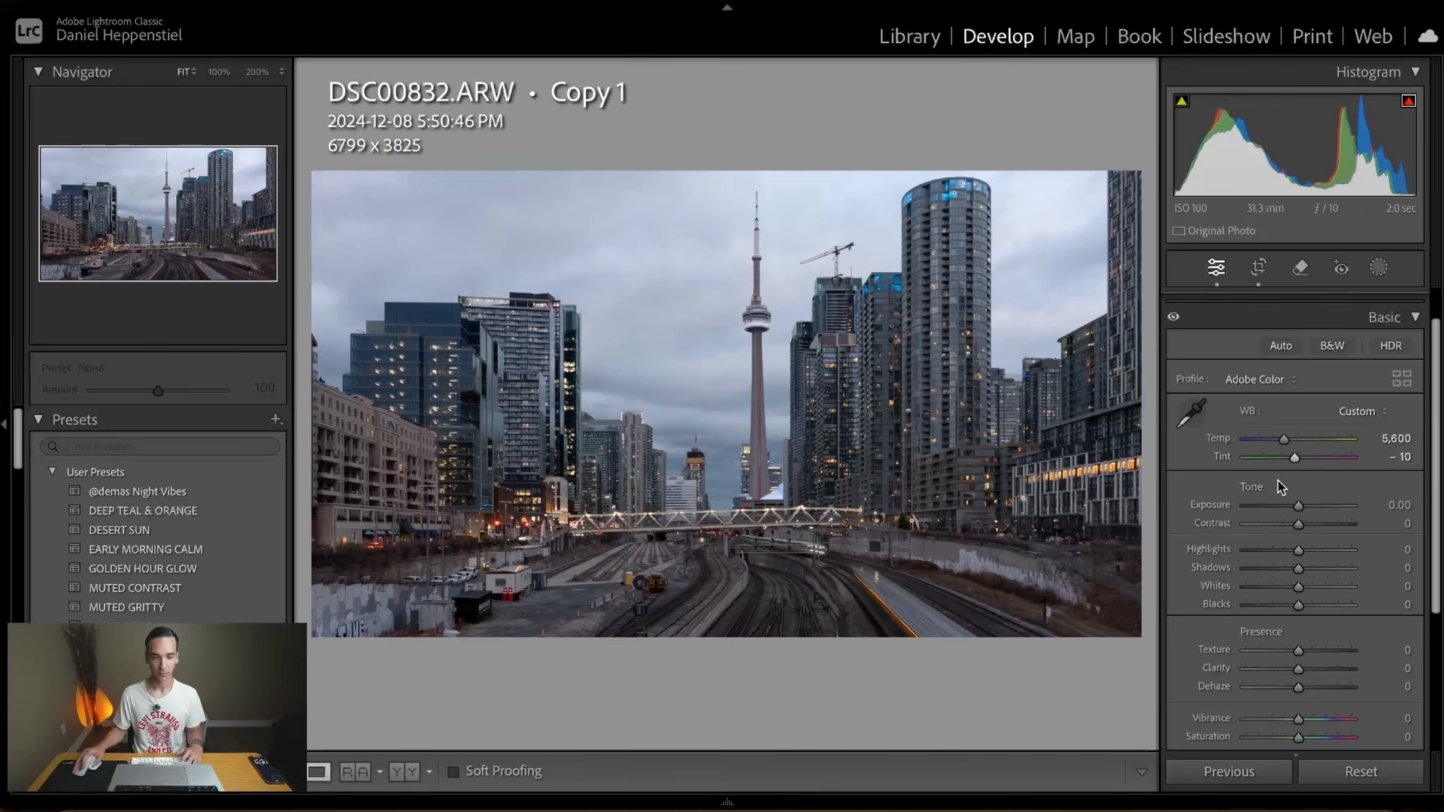
- Set the photo's white and black points with Whites at +40 and Blacks at -5
scroll(1359, 525, down, 1)
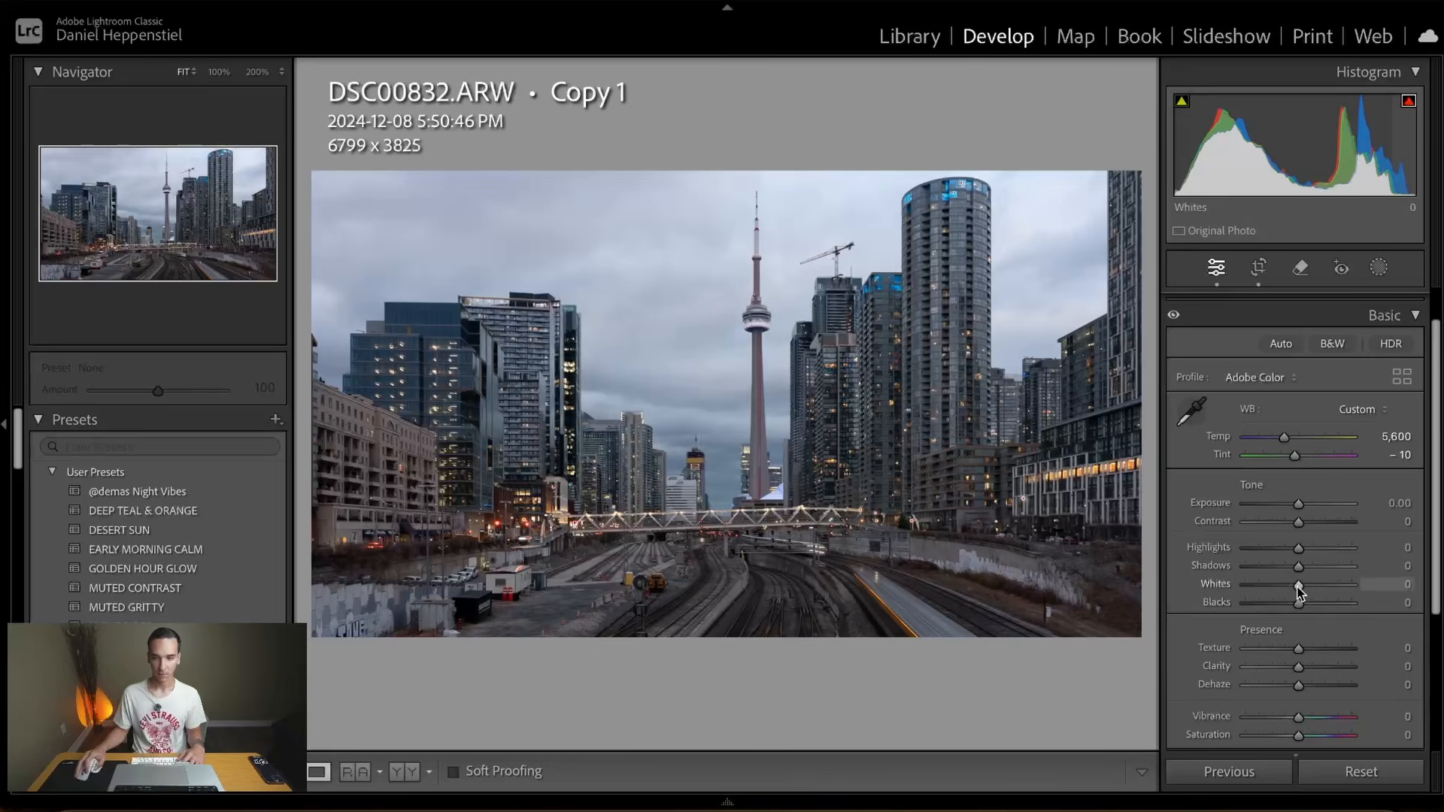
mouse_move(1297, 585)
mouse_down()
mouse_move(1335, 585)
mouse_move(1292, 606)
mouse_up()
key(alt)
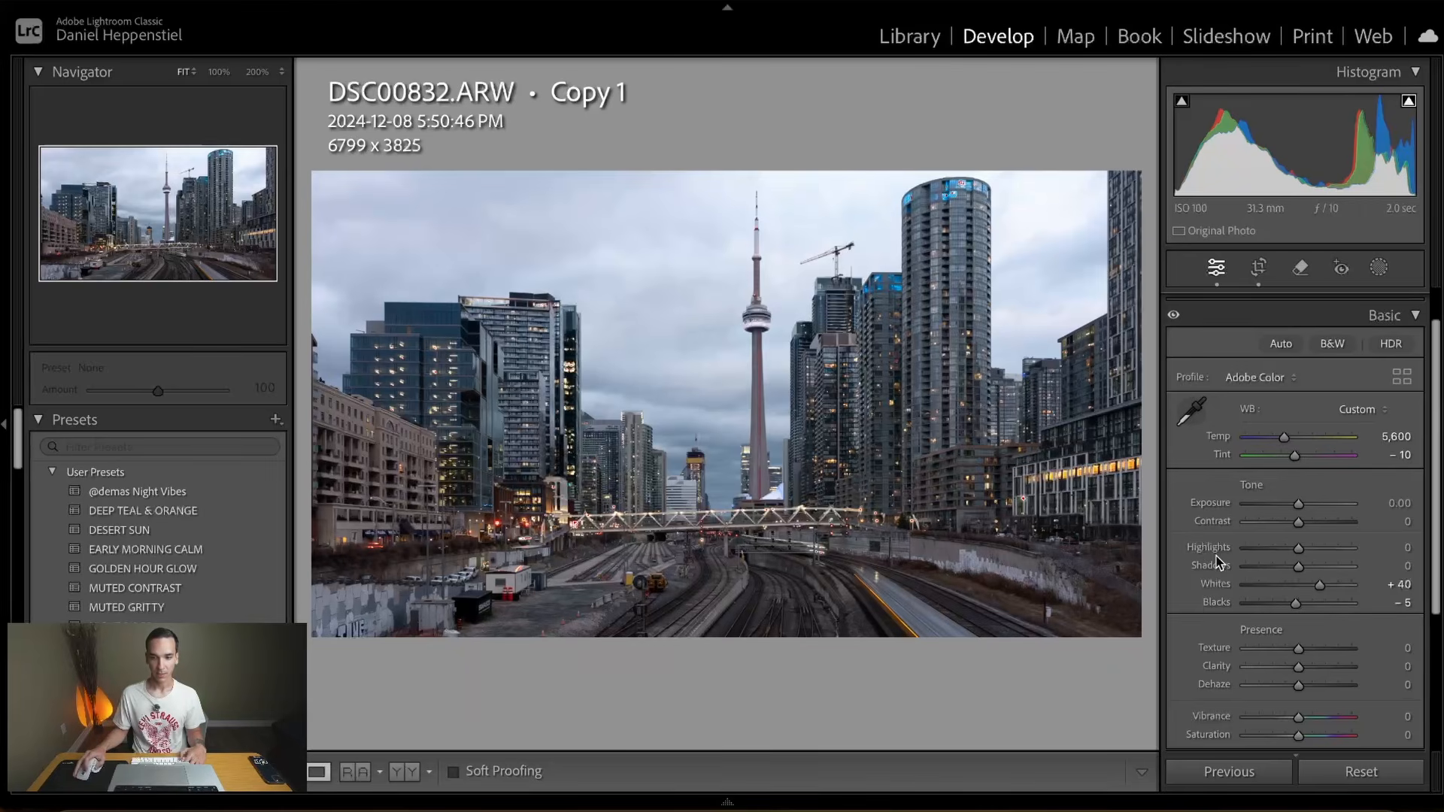
- Darken and balance the tones with Highlights -50, Shadows +15, Exposure -0.60 and Contrast +5
drag(1296, 552, 1269, 552)
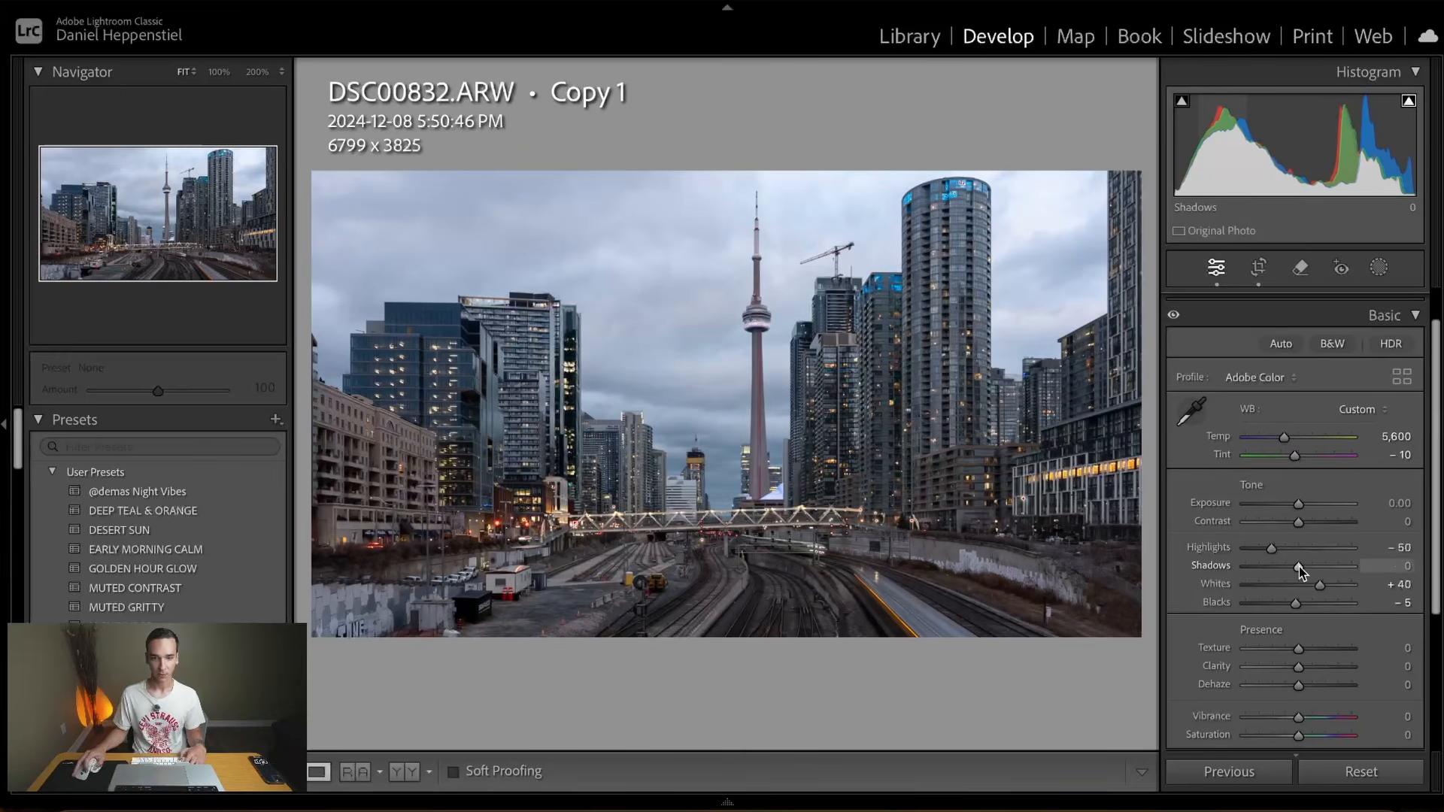
drag(1299, 567, 1309, 566)
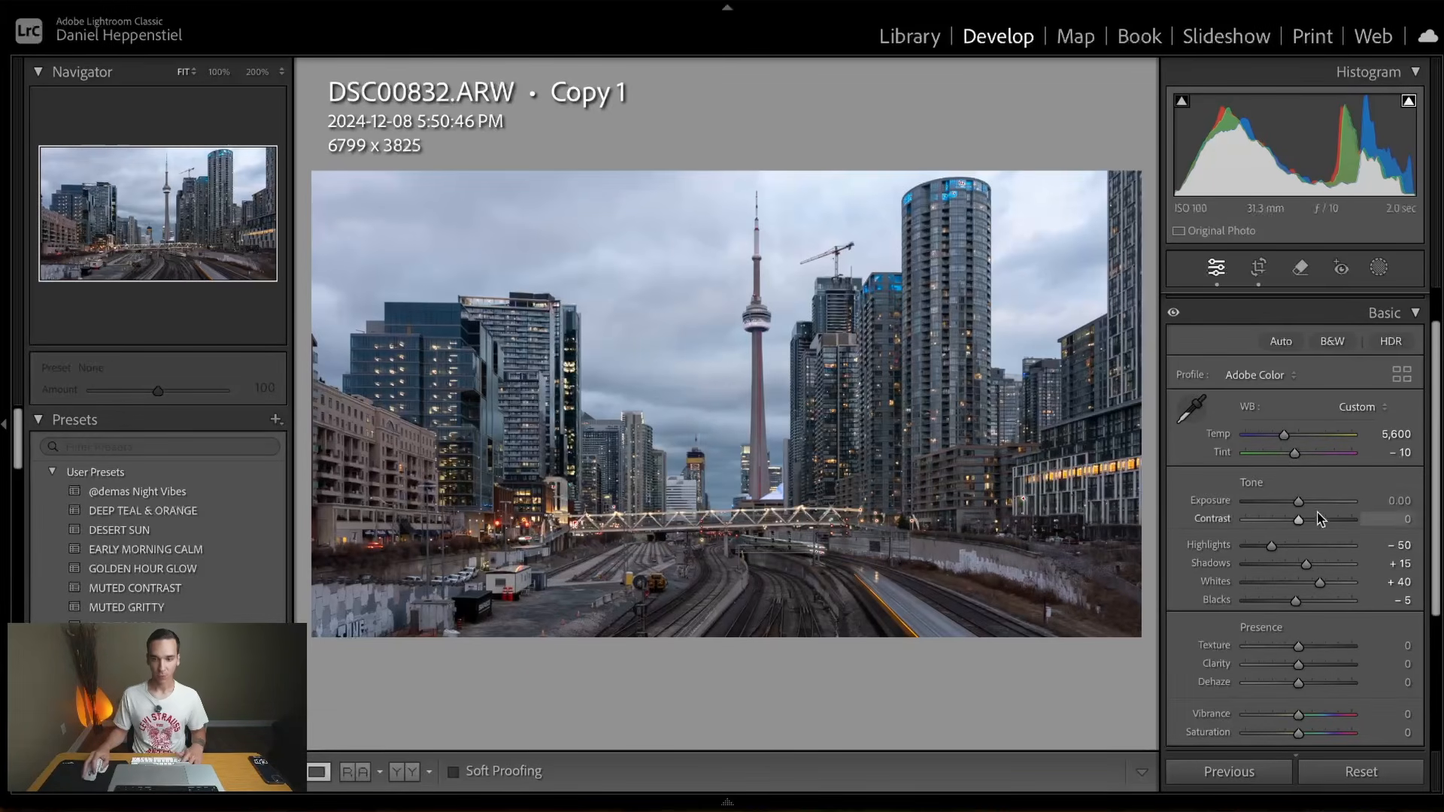
drag(1298, 506, 1291, 504)
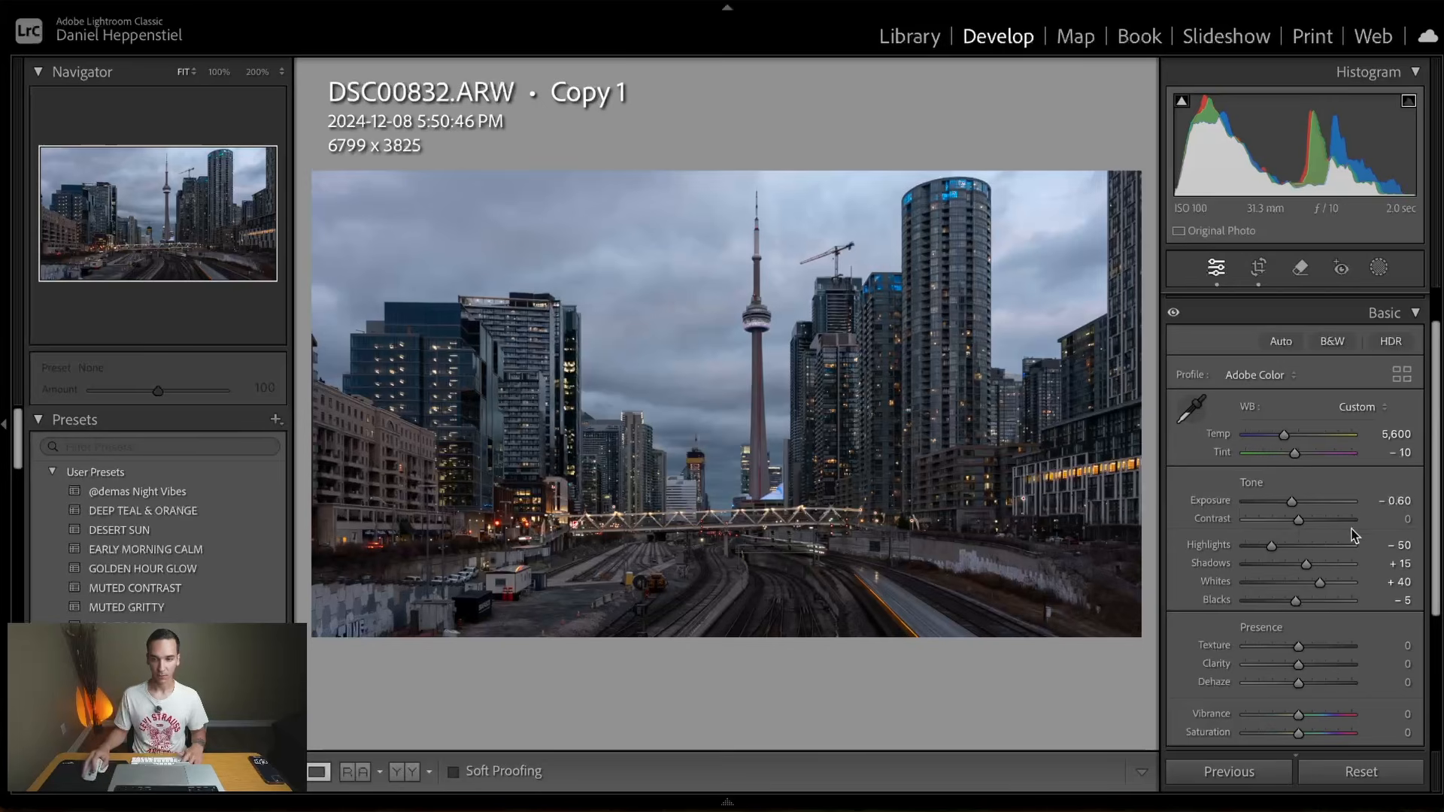
drag(1302, 524, 1305, 525)
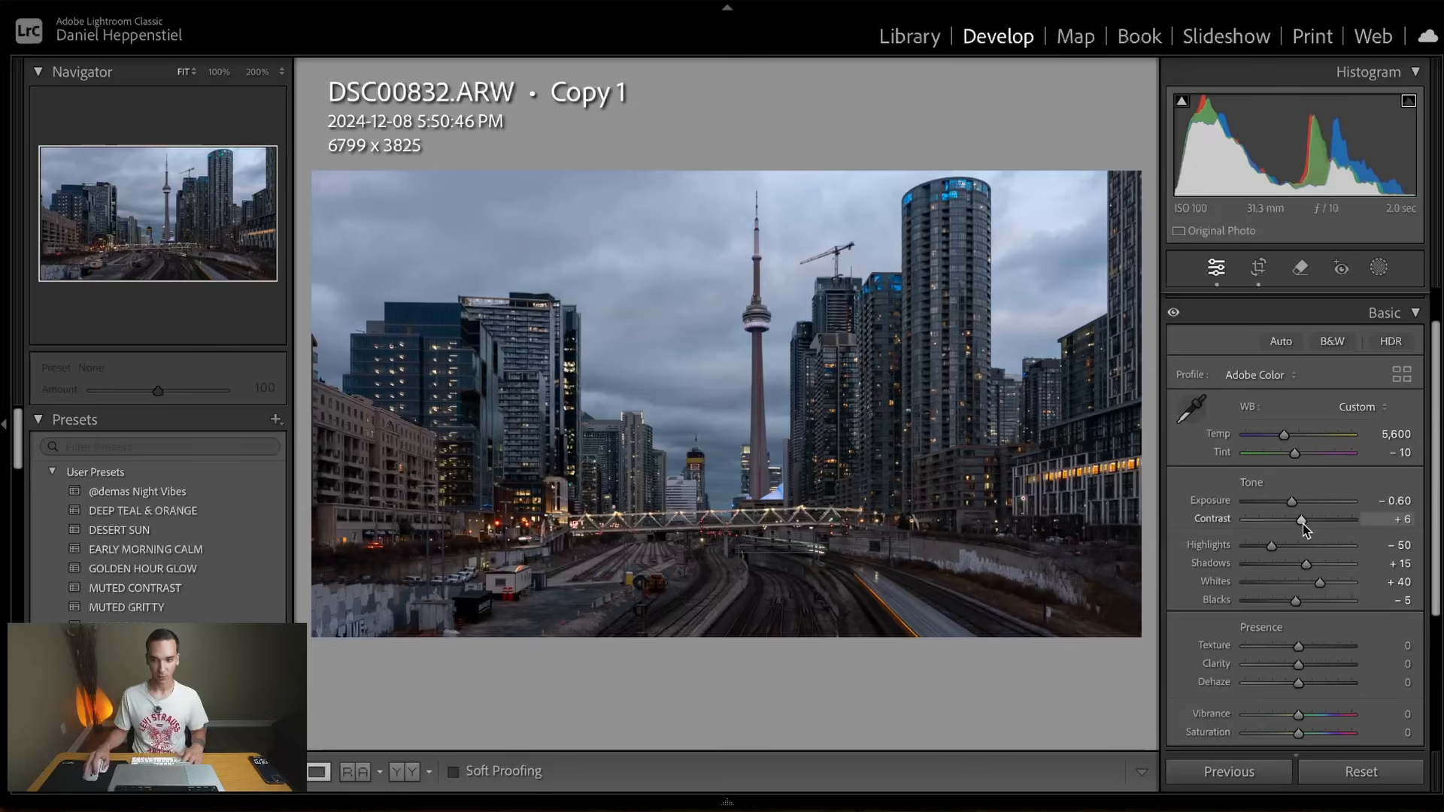
- Set Clarity to +10 and Dehaze to +20, and collapse the basic adjustments
scroll(1373, 692, down, 1)
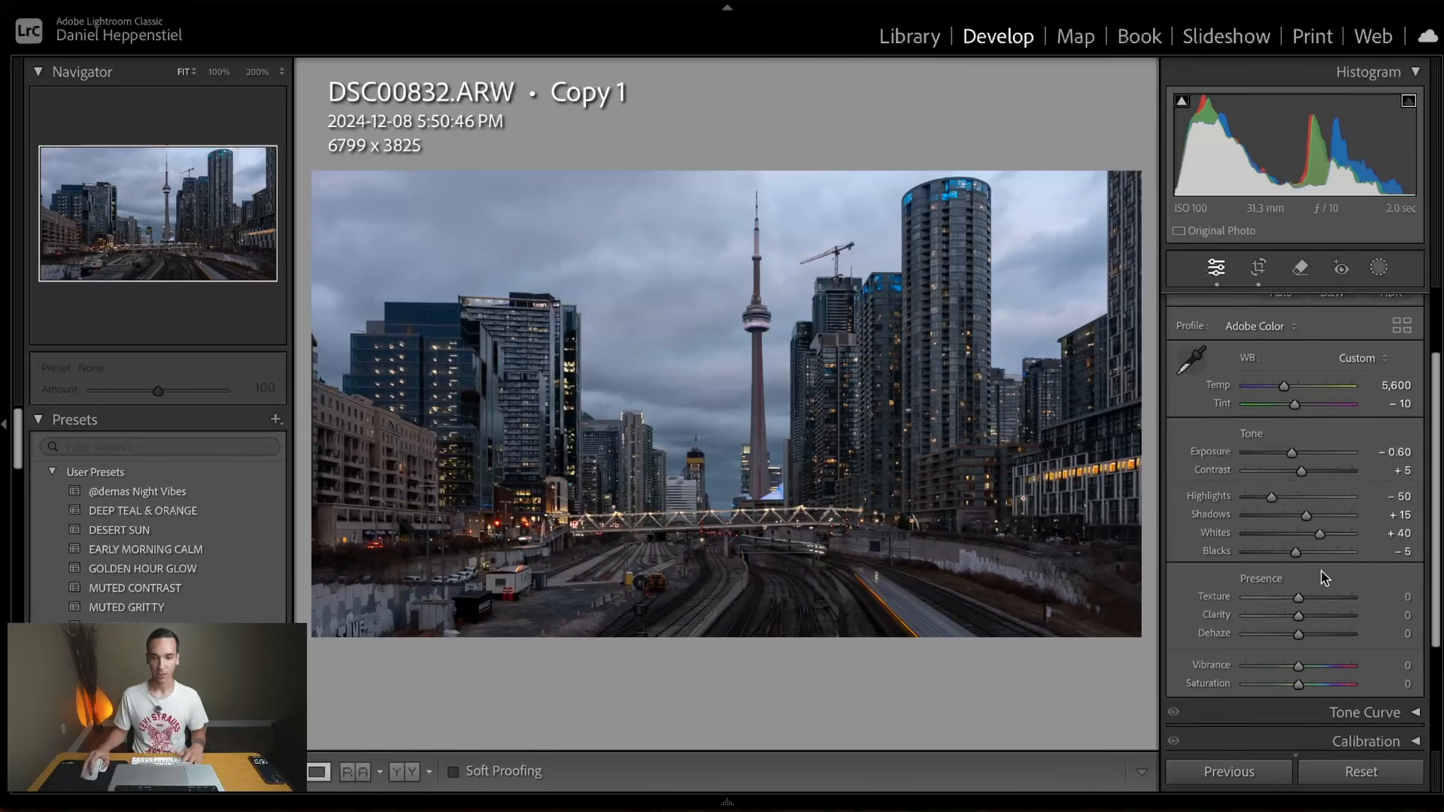
drag(1299, 617, 1305, 620)
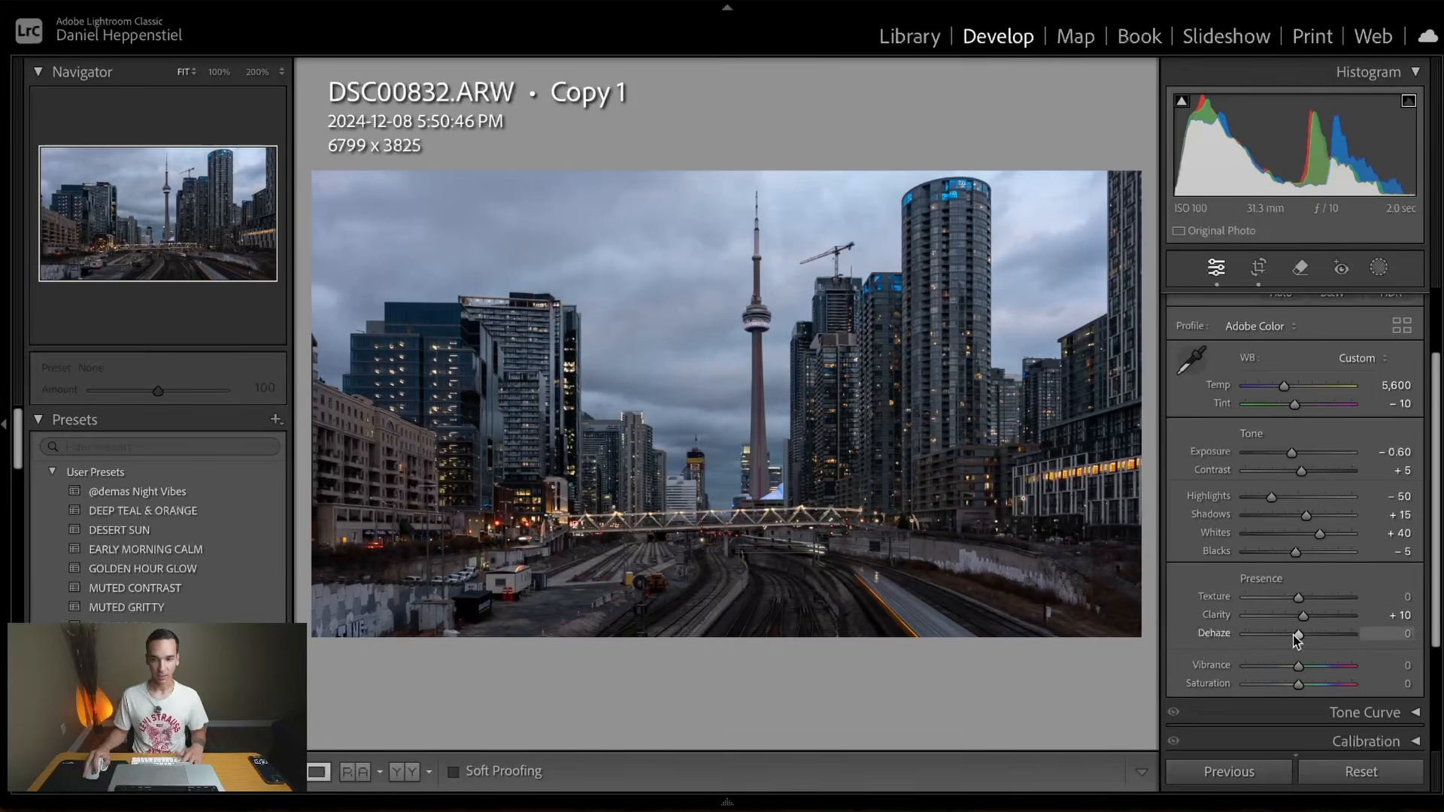
drag(1297, 635, 1308, 635)
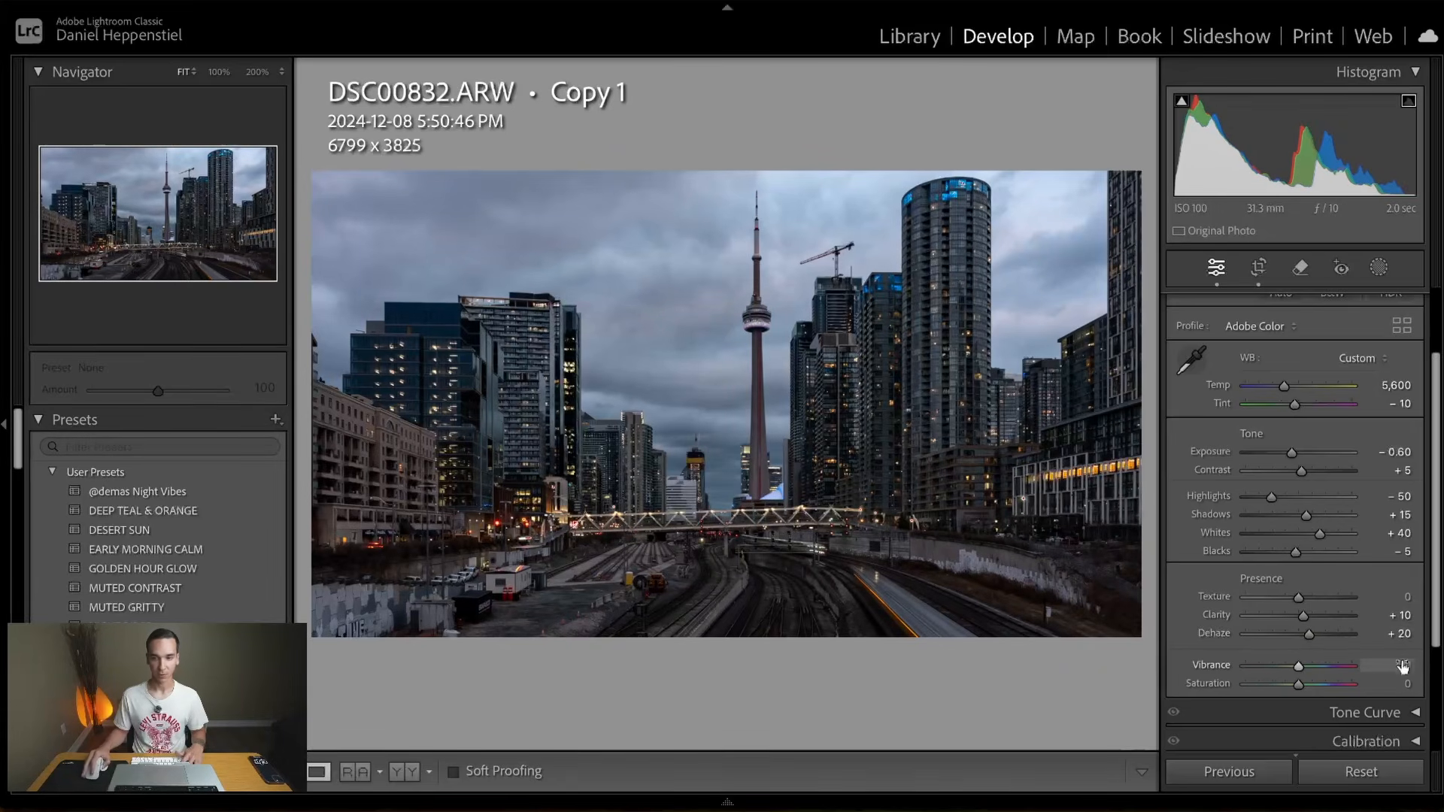
scroll(1261, 478, up, 2)
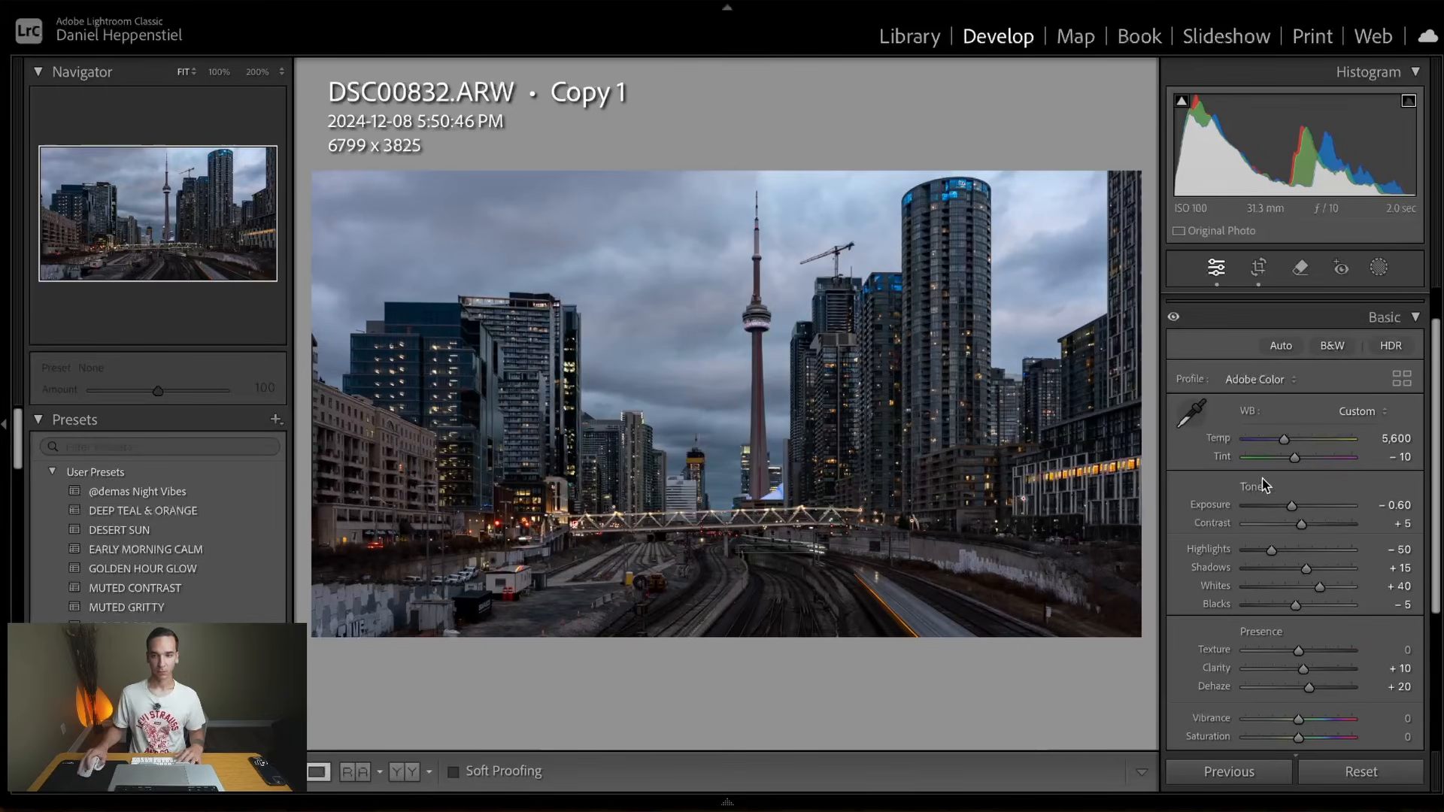
click(1388, 317)
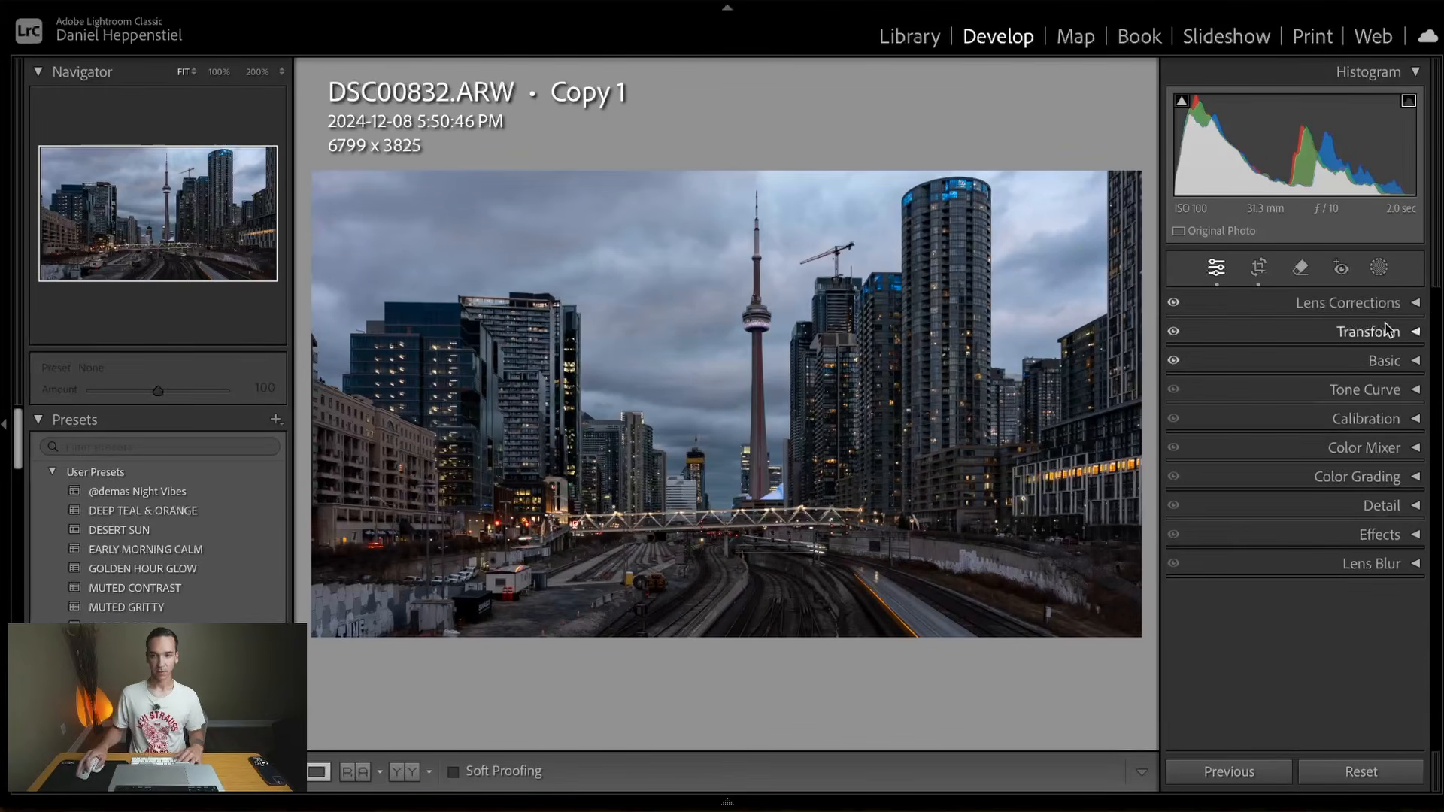
- Add gentle contrast with the tone curve's region values: Highlights +10, Lights +5, Darks -5 and Shadows -10
click(1403, 390)
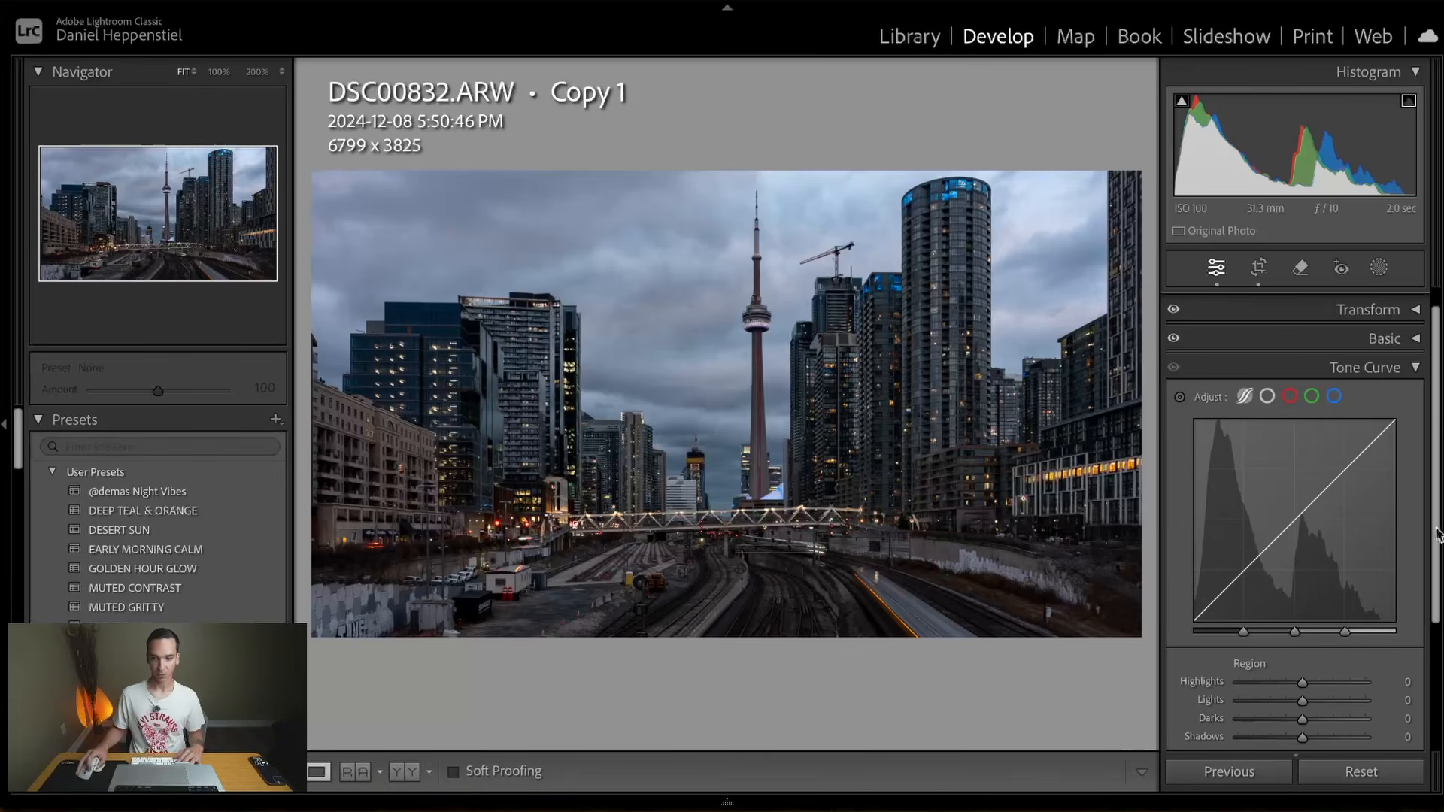
scroll(1411, 618, down, 1)
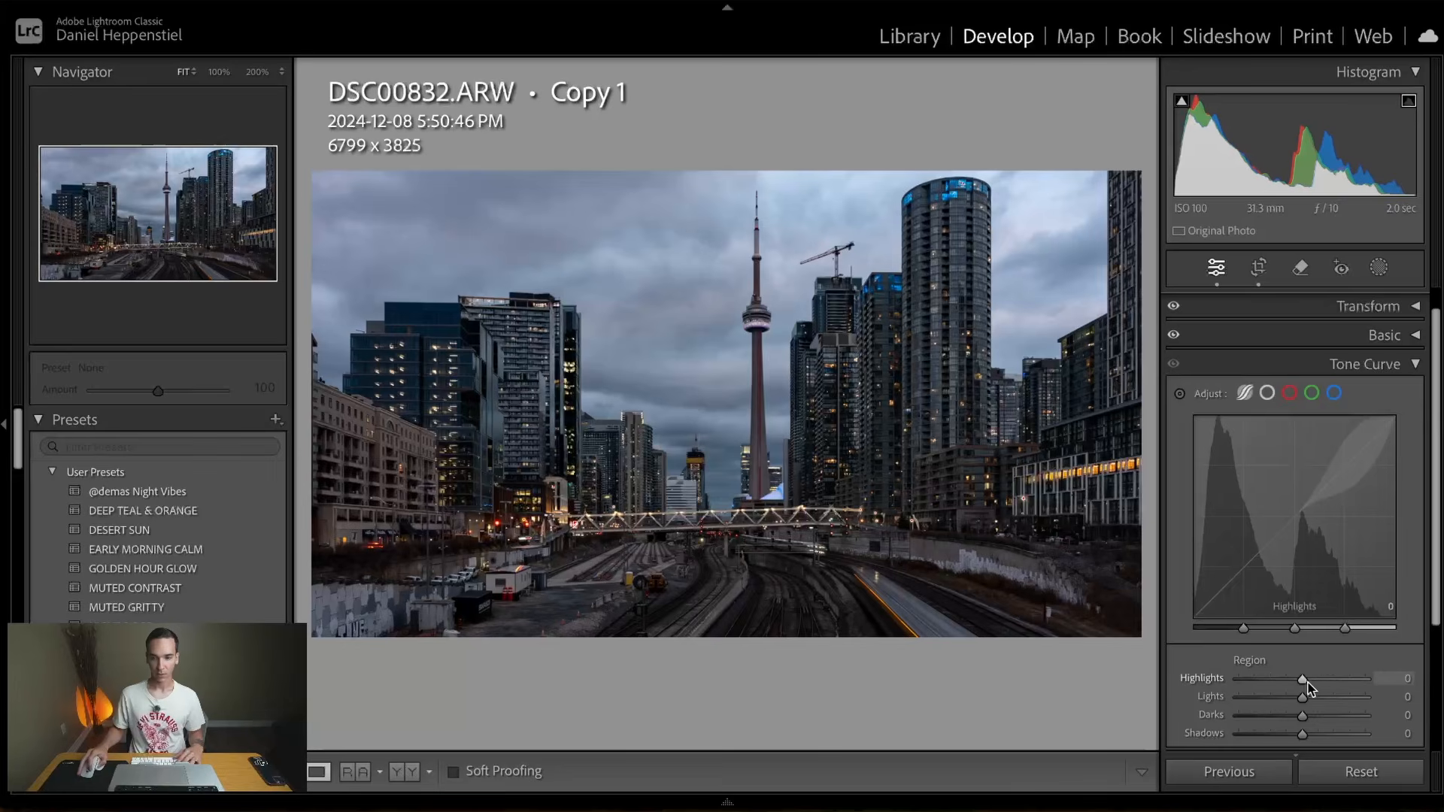
drag(1306, 682, 1298, 700)
scroll(1316, 701, down, 1)
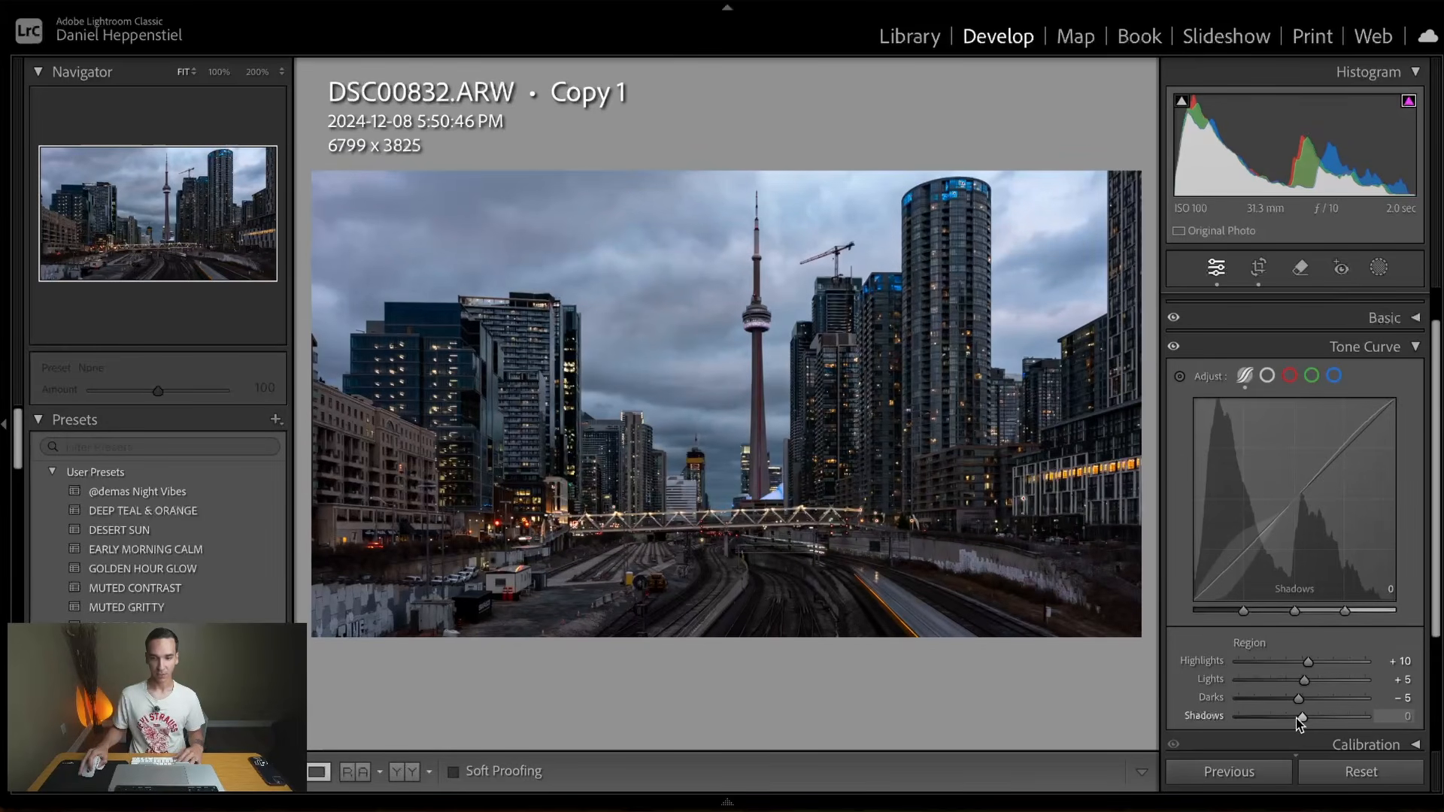
drag(1296, 719, 1291, 719)
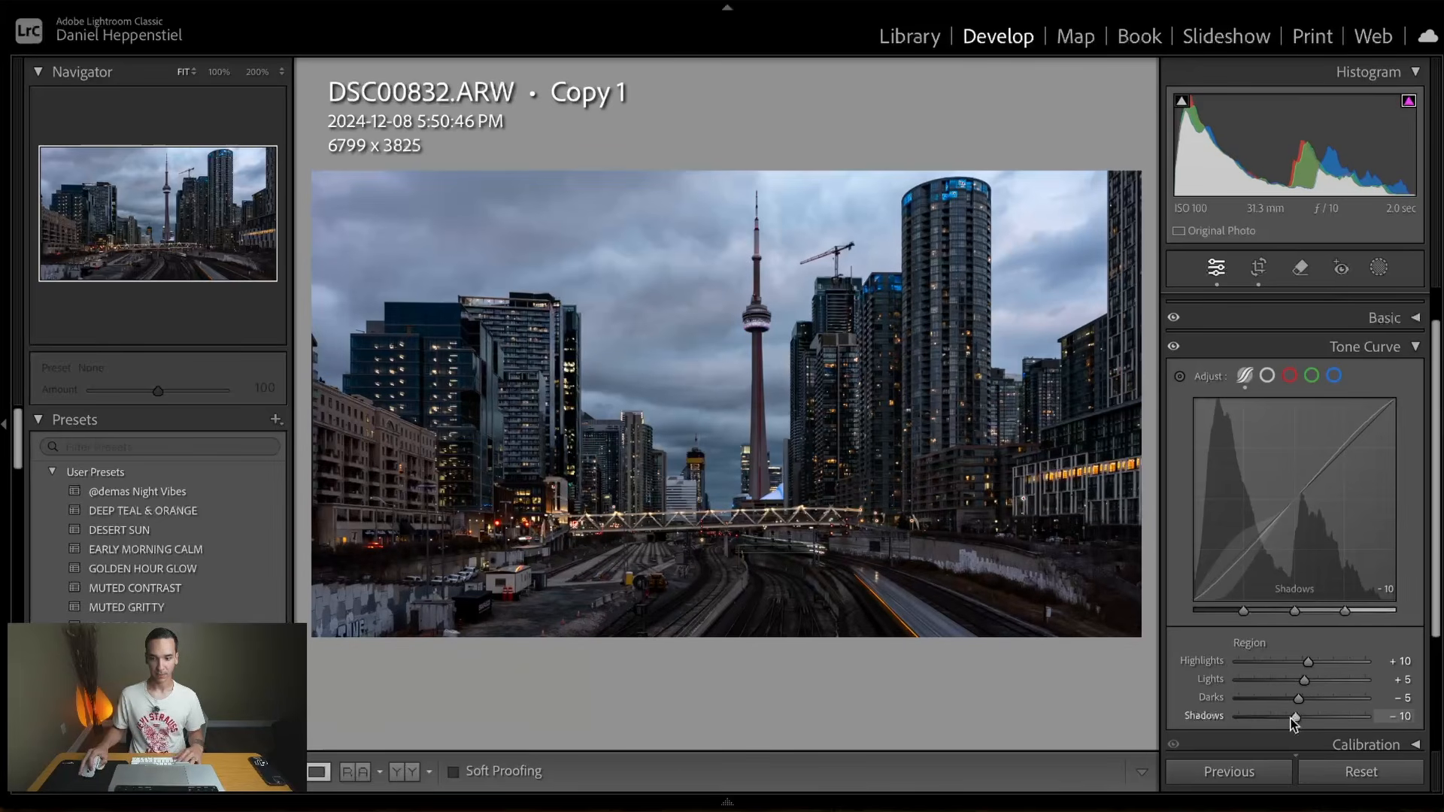
- Compare the photo with and without the tone curve, and collapse the tone curve adjustments
click(1174, 347)
click(1173, 347)
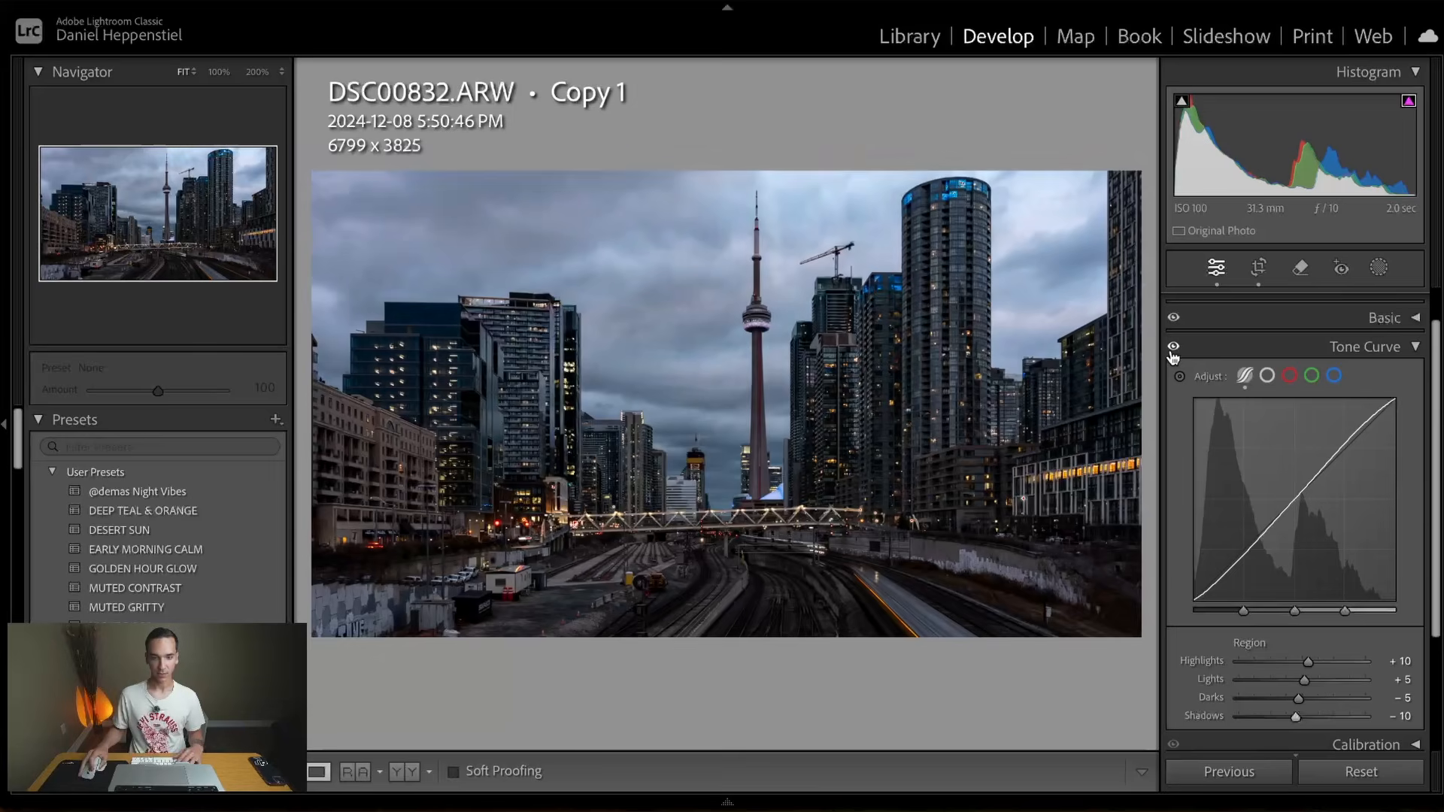
click(1173, 348)
click(1173, 347)
scroll(1417, 352, down, 1)
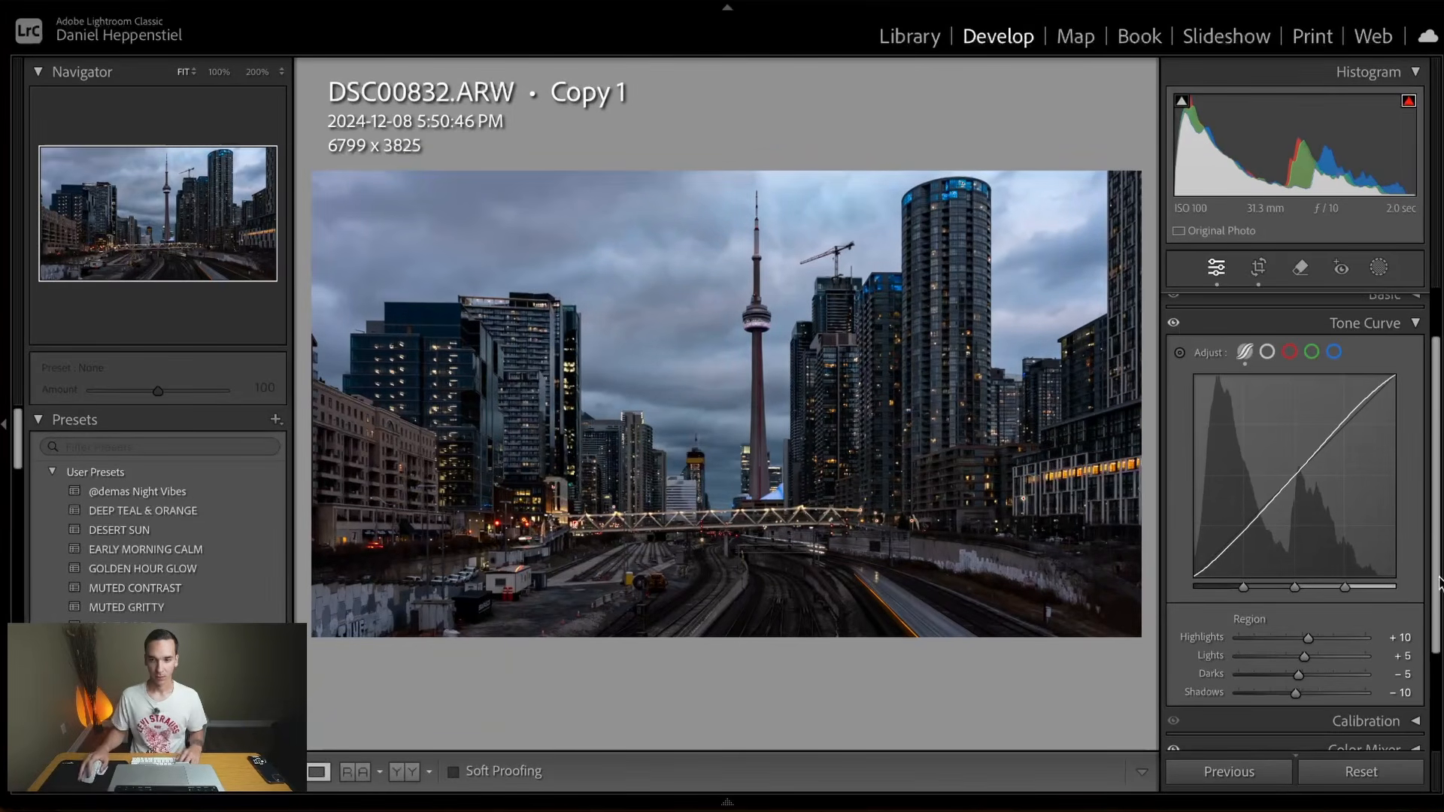
click(1358, 324)
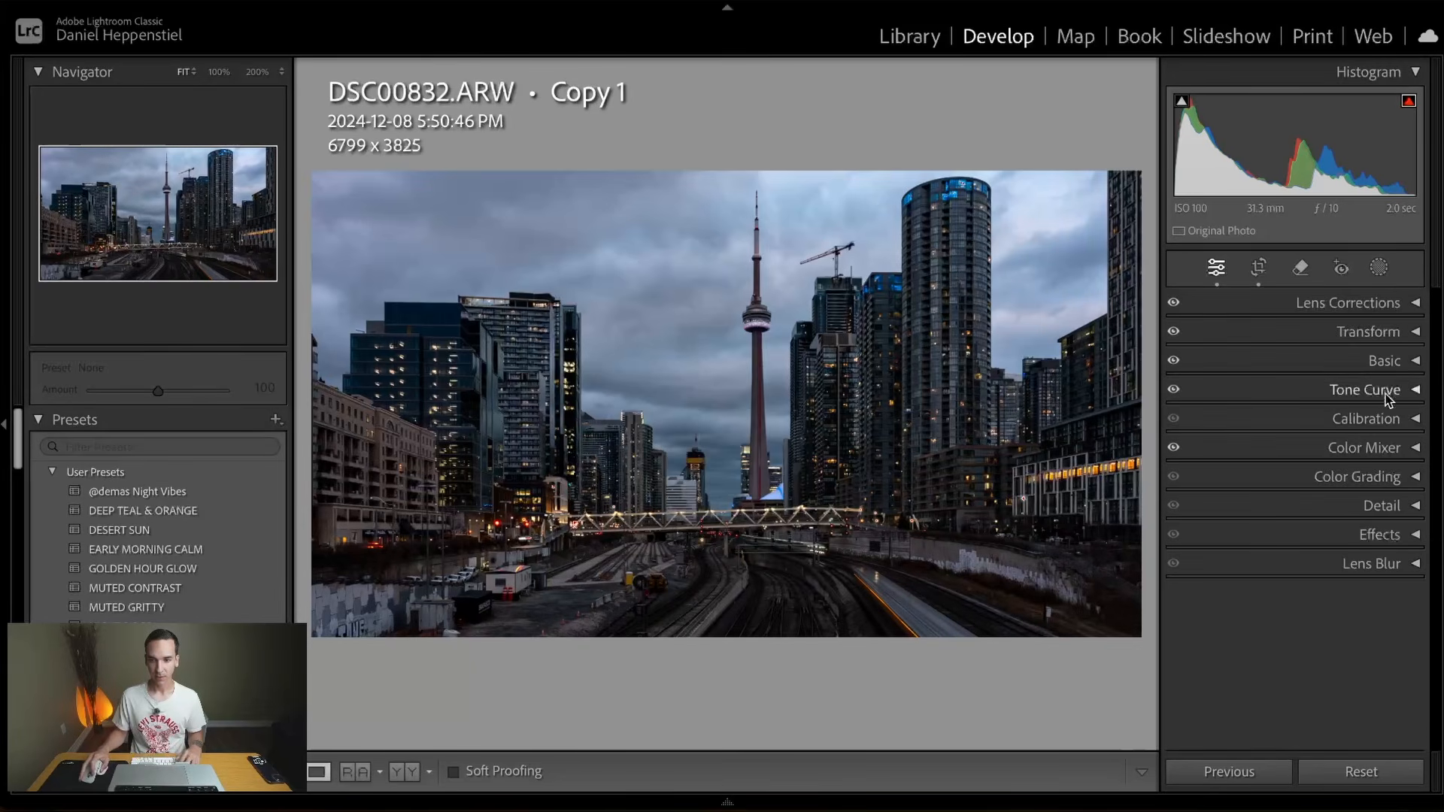
- Remove all colour from the photo by setting the saturation of all eight colour mixer channels to -100
click(1390, 449)
scroll(1370, 580, down, 3)
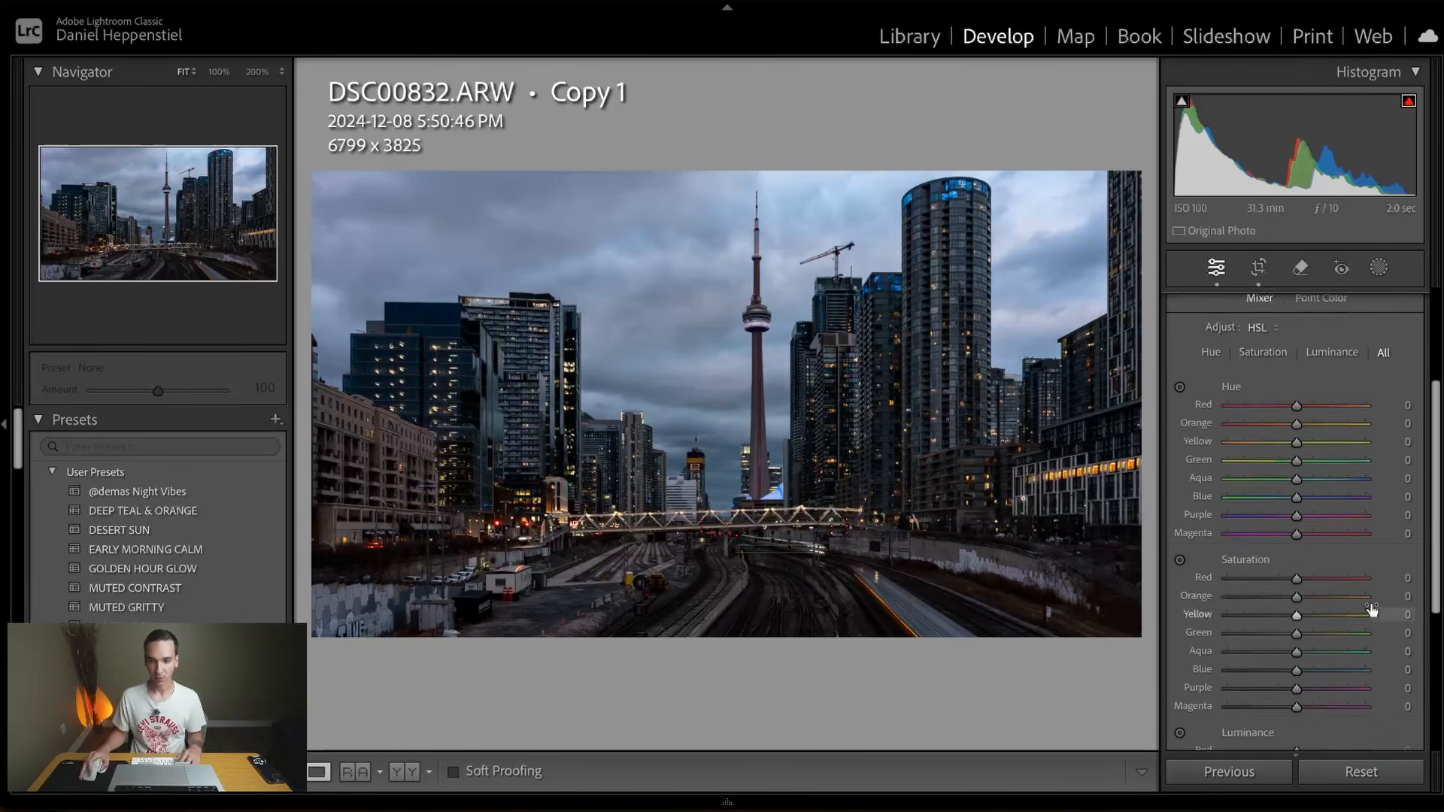
drag(1298, 543, 1224, 596)
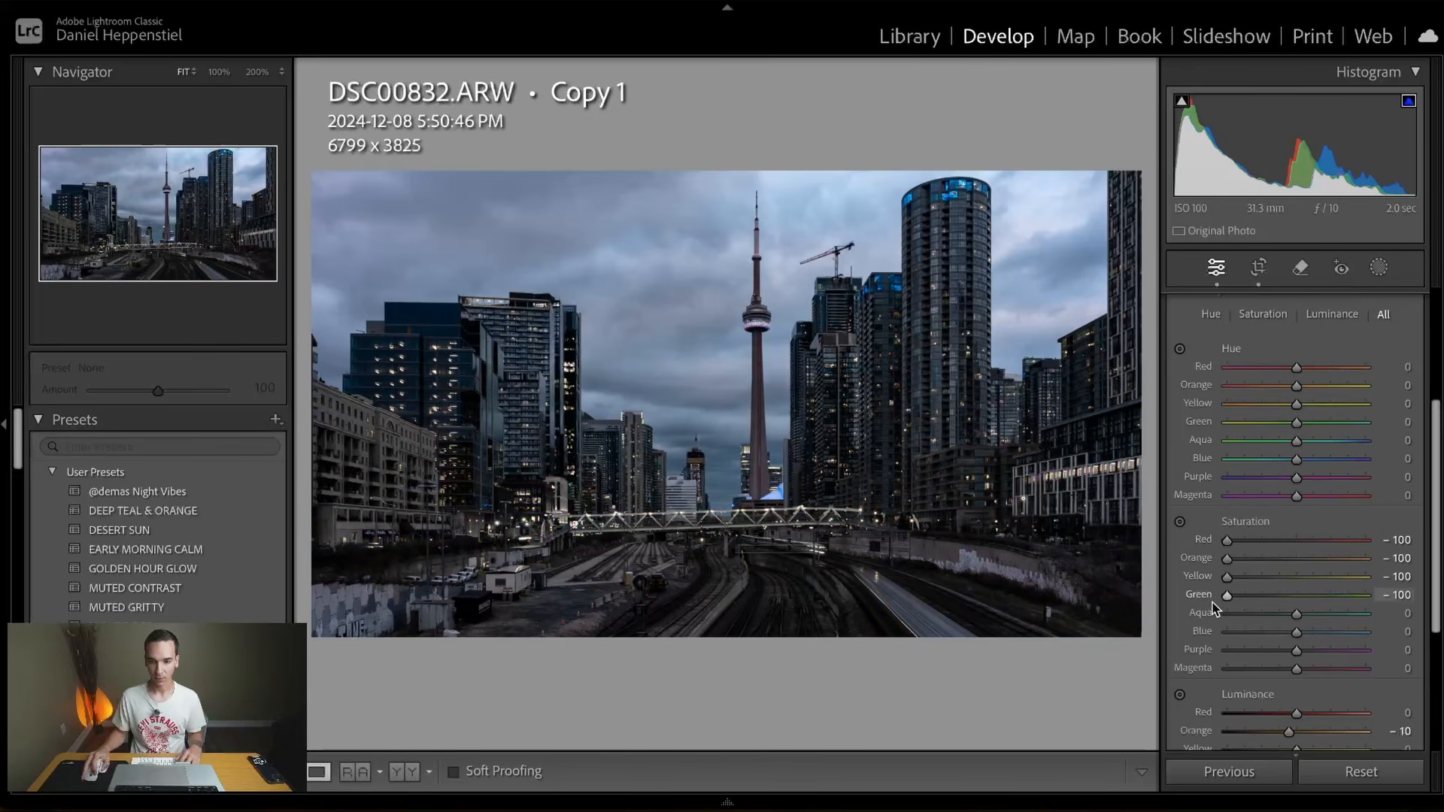
drag(1315, 612, 1206, 624)
drag(1298, 632, 1226, 655)
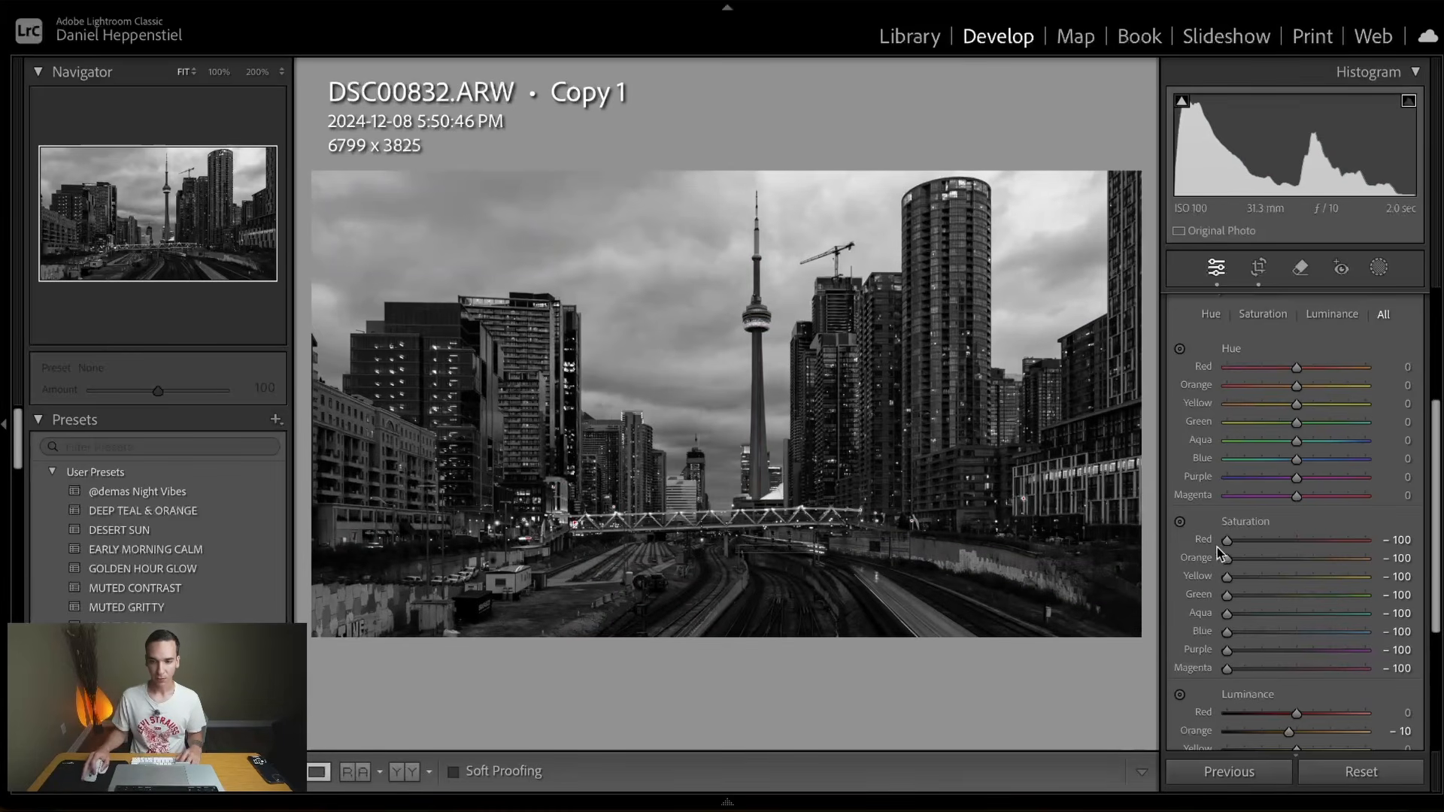
- Bring back selected colours by setting saturation to Red -70, Orange -30, Yellow -20 and Blue -15
drag(1227, 541, 1275, 557)
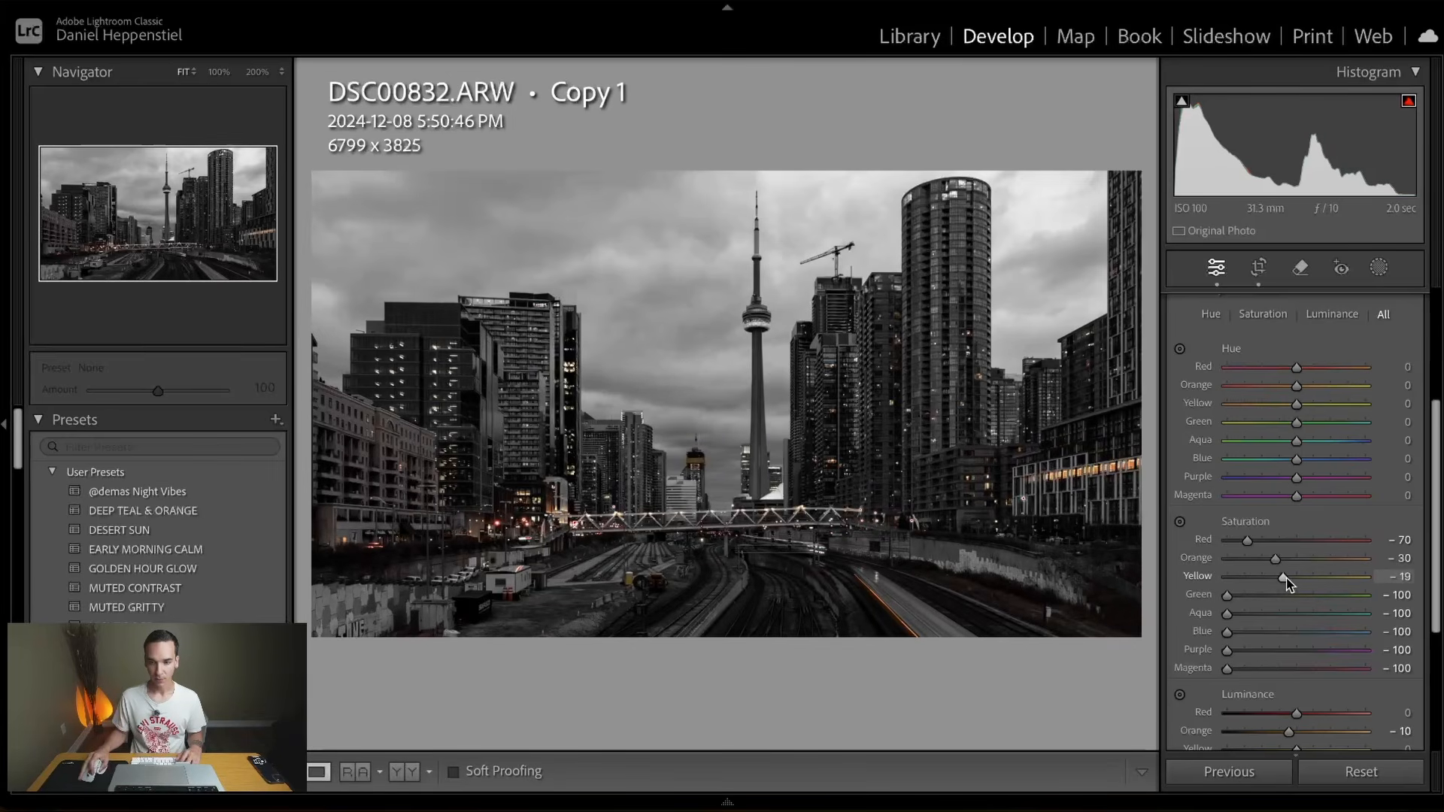
drag(1284, 579, 1284, 576)
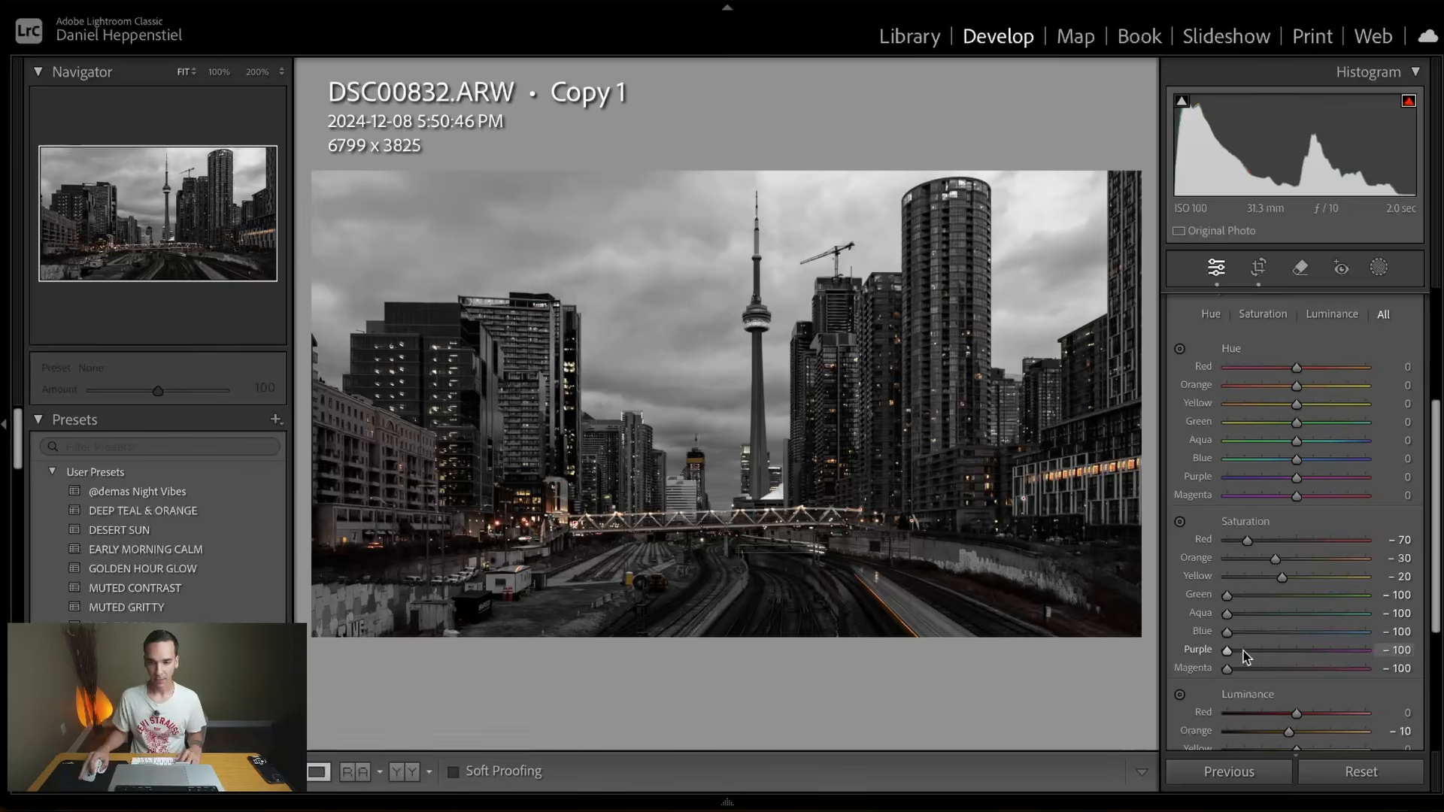
drag(1231, 633, 1287, 633)
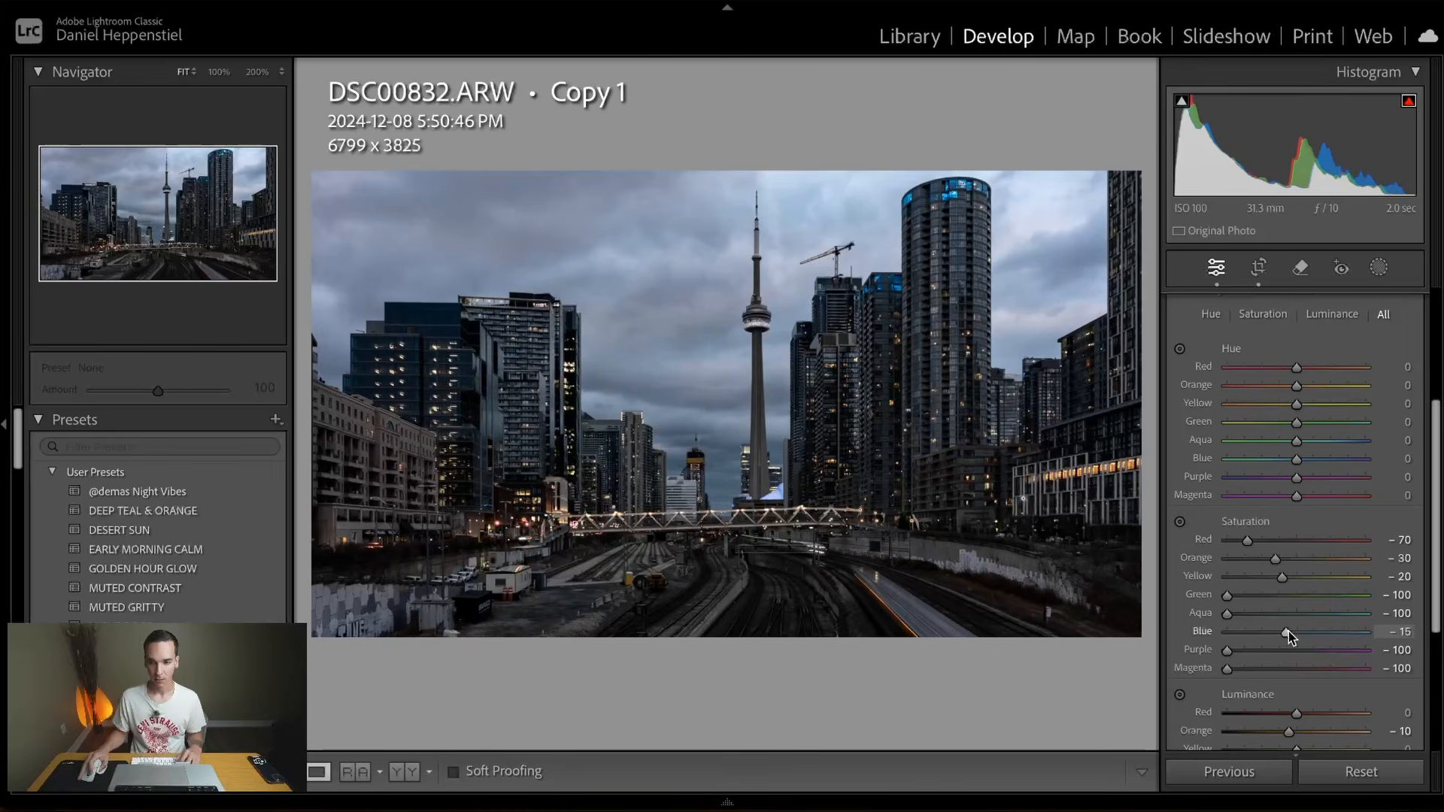
- Set the colour mixer's luminance to Orange -20 and Blue -15, and collapse the colour mixer
scroll(1288, 635, down, 3)
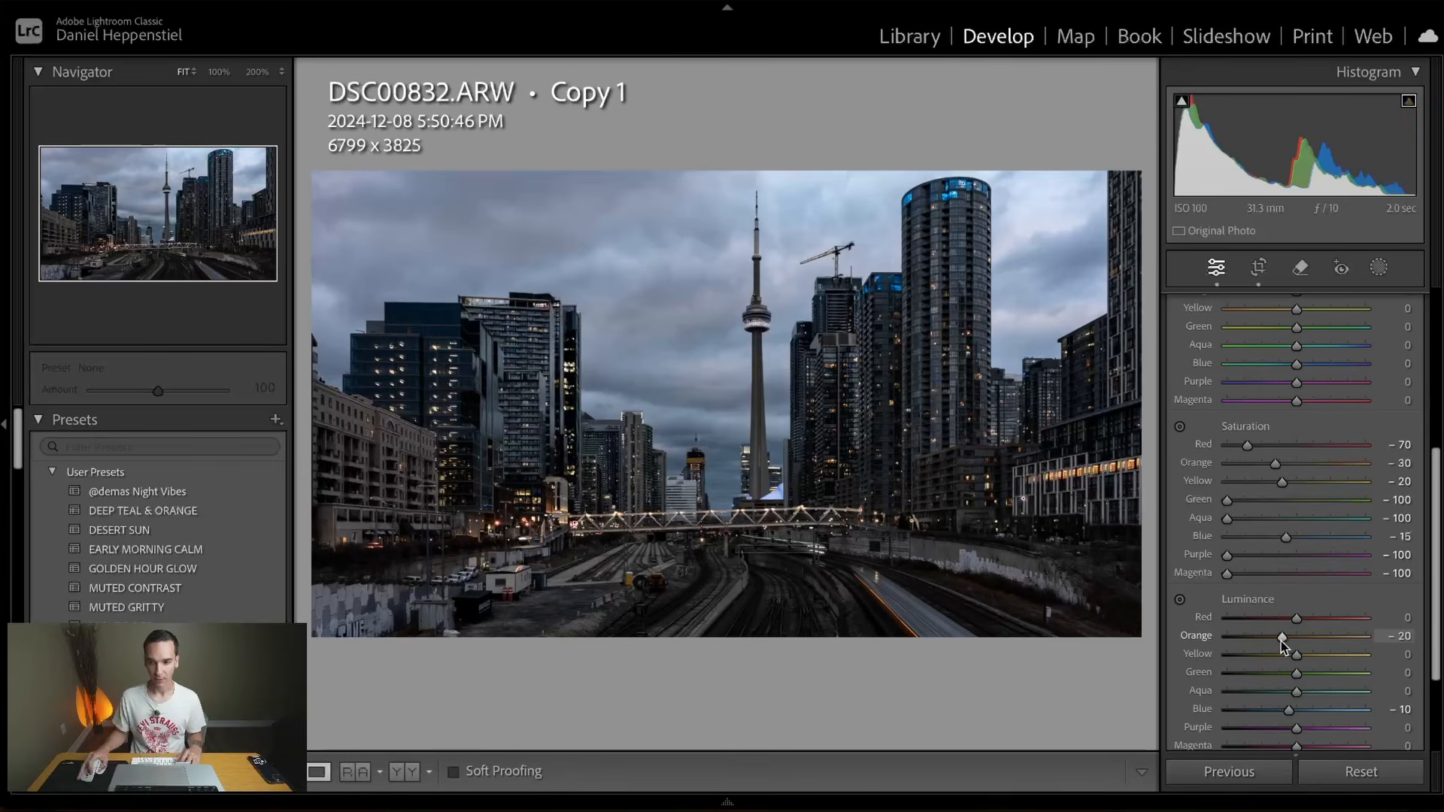
scroll(1262, 646, down, 1)
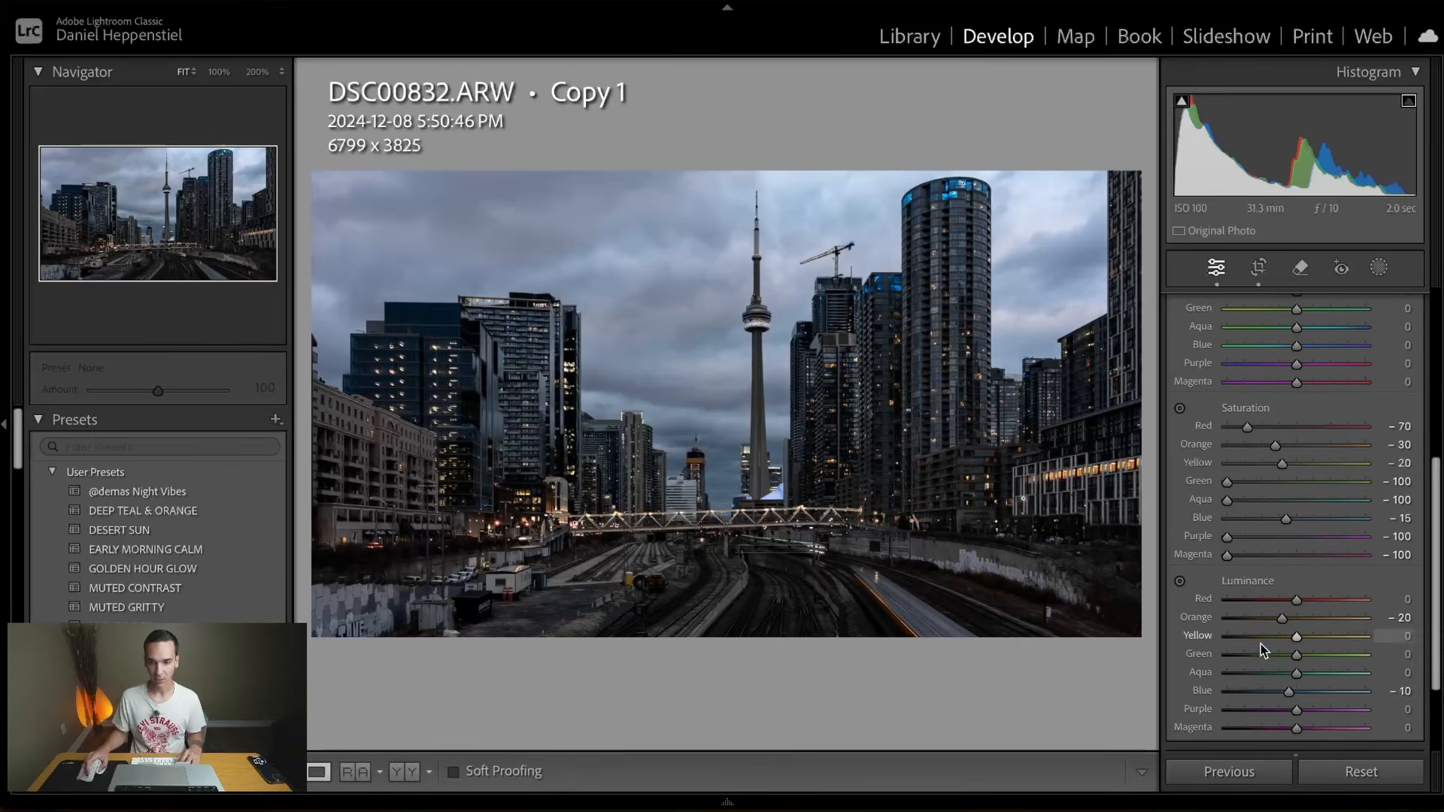
drag(1287, 694, 1283, 695)
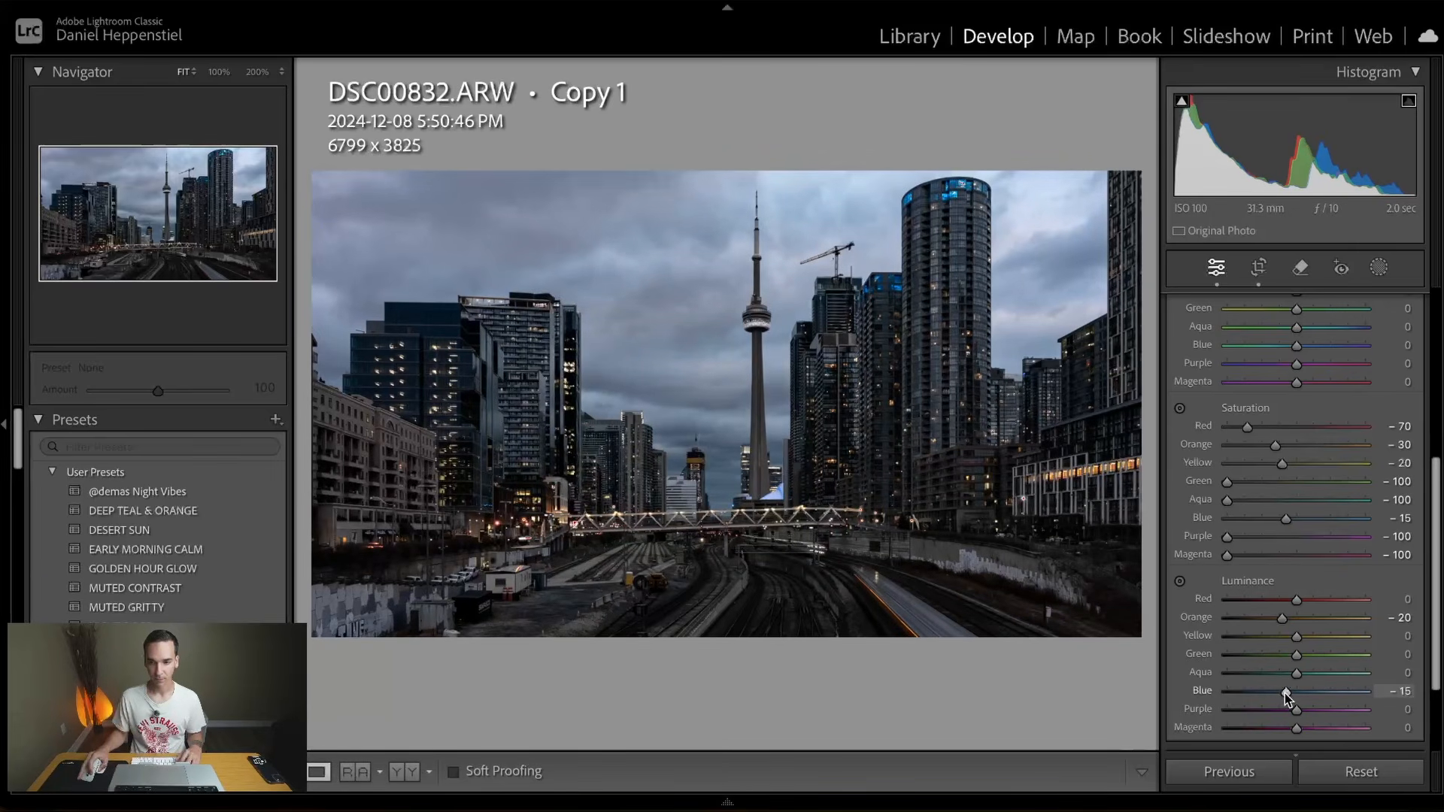
scroll(1289, 677, down, 2)
scroll(1339, 586, up, 10)
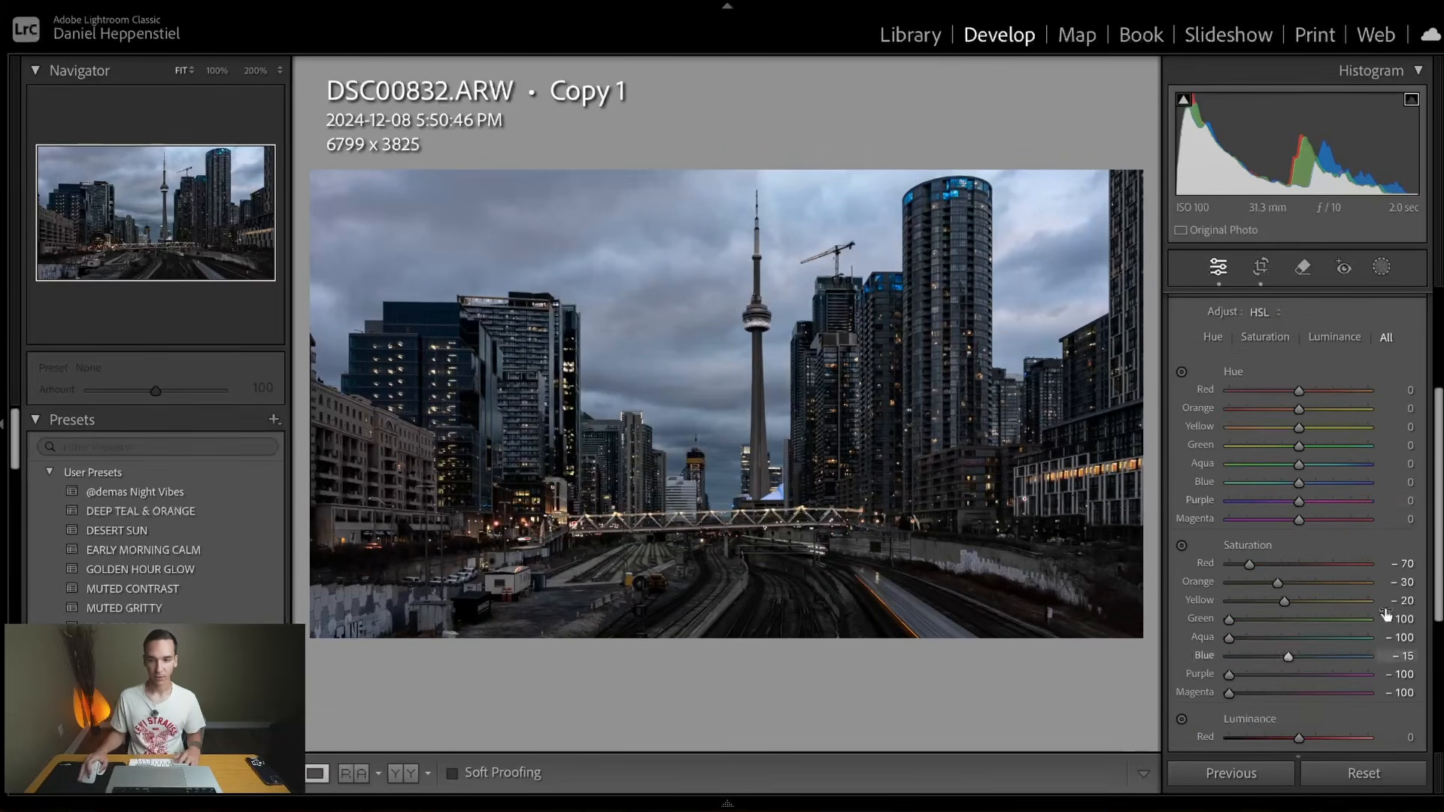
scroll(1360, 444, down, 3)
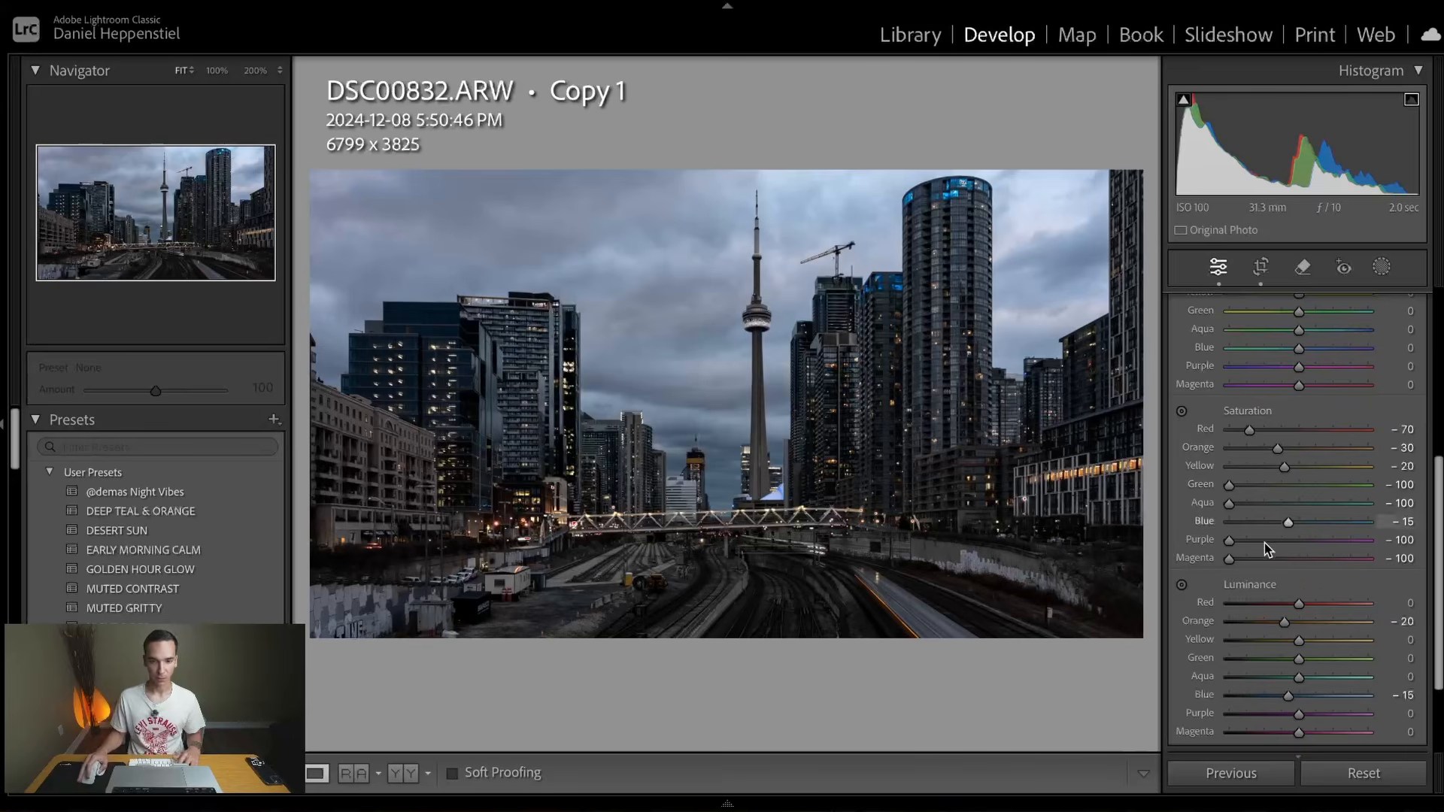
scroll(1264, 549, up, 5)
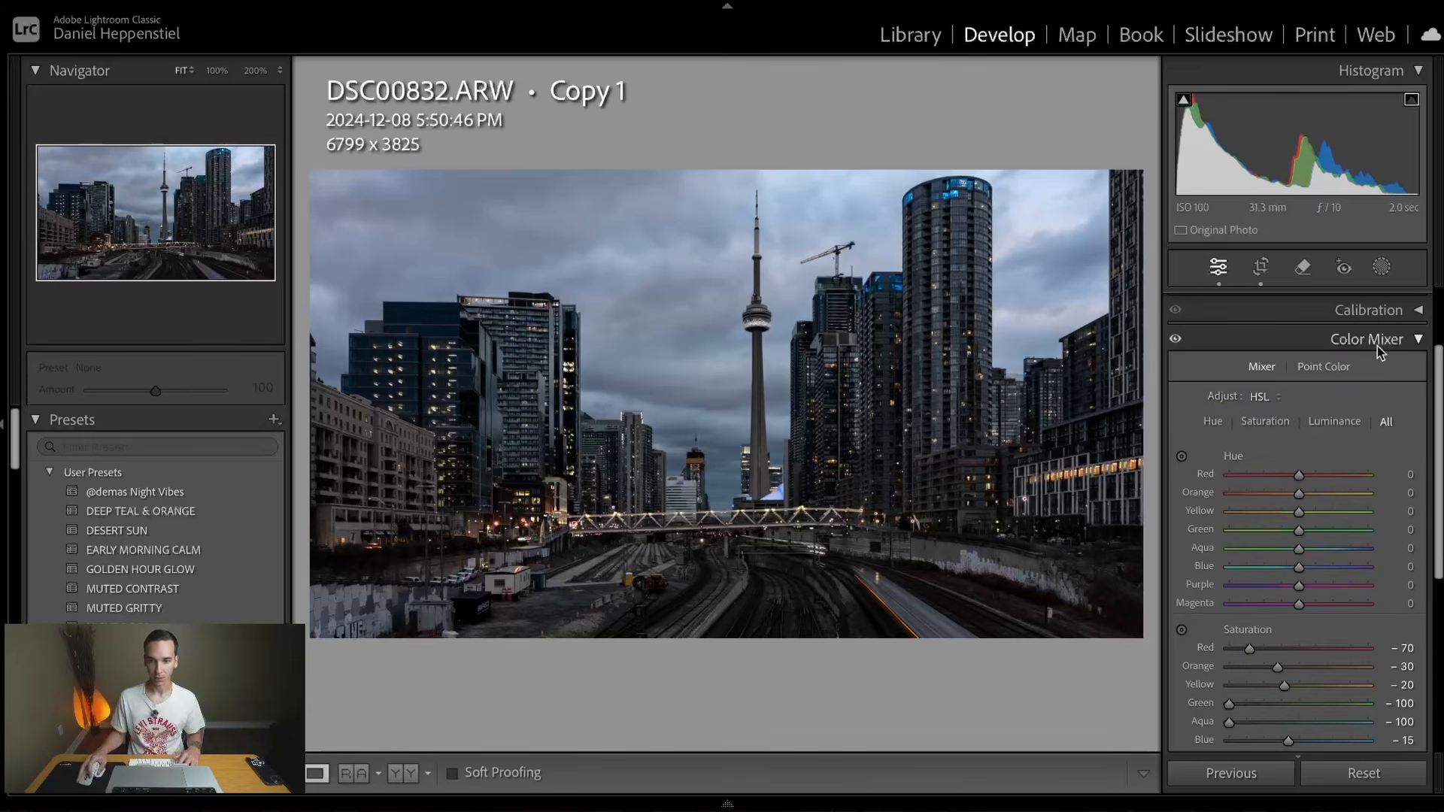
click(1378, 342)
- Colour grade the shadows blue with Hue 234, Saturation 10 and Luminance -5
click(1391, 478)
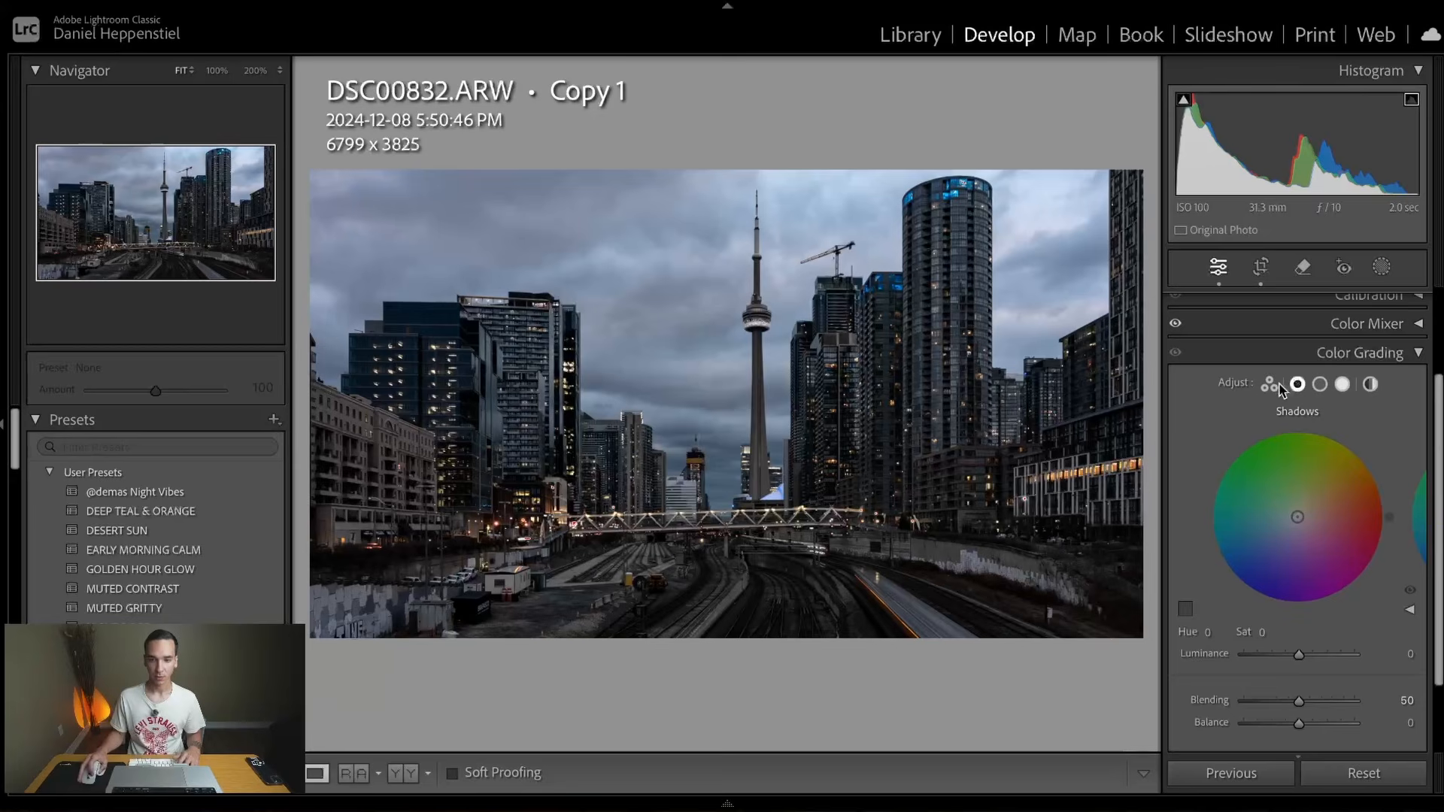
click(1271, 385)
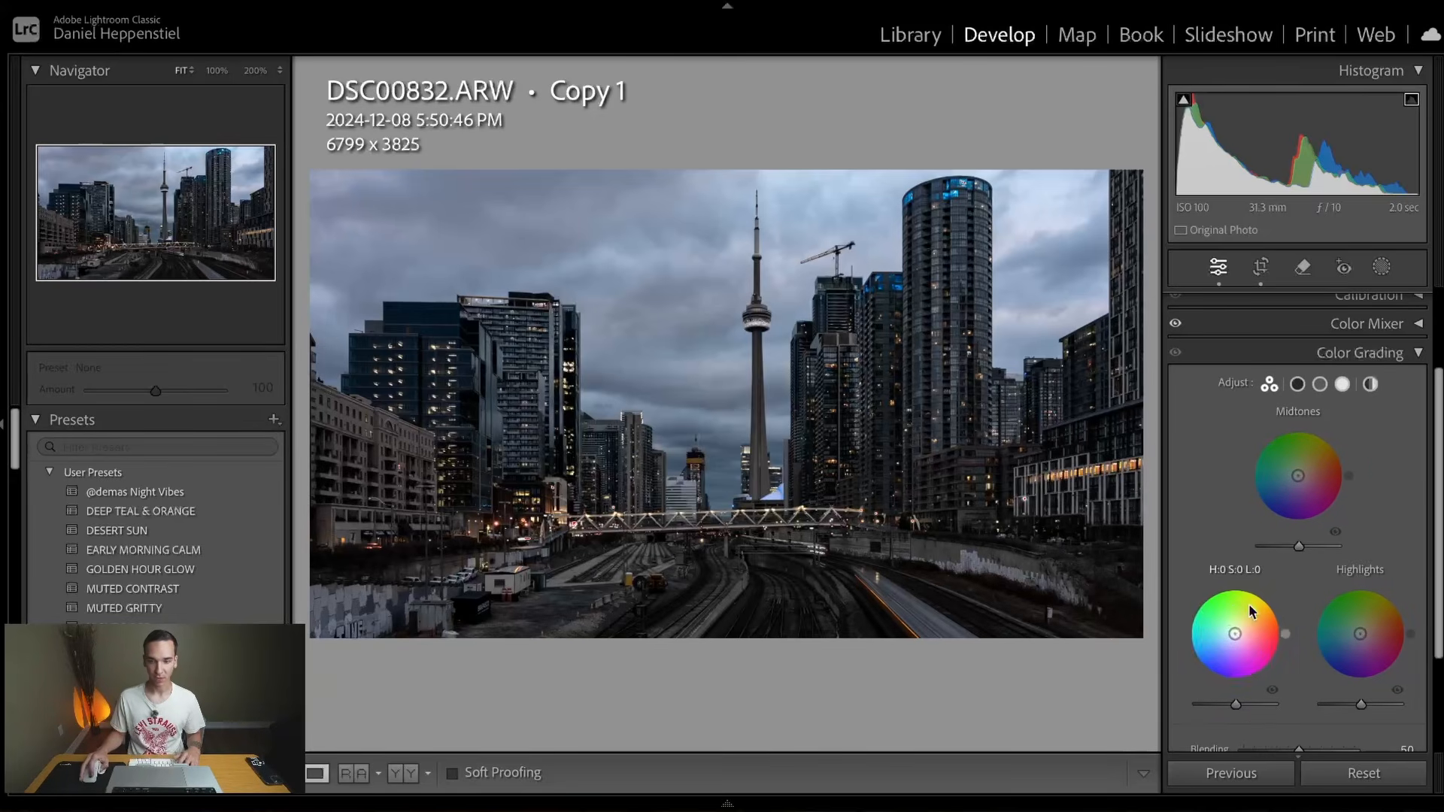
click(1298, 390)
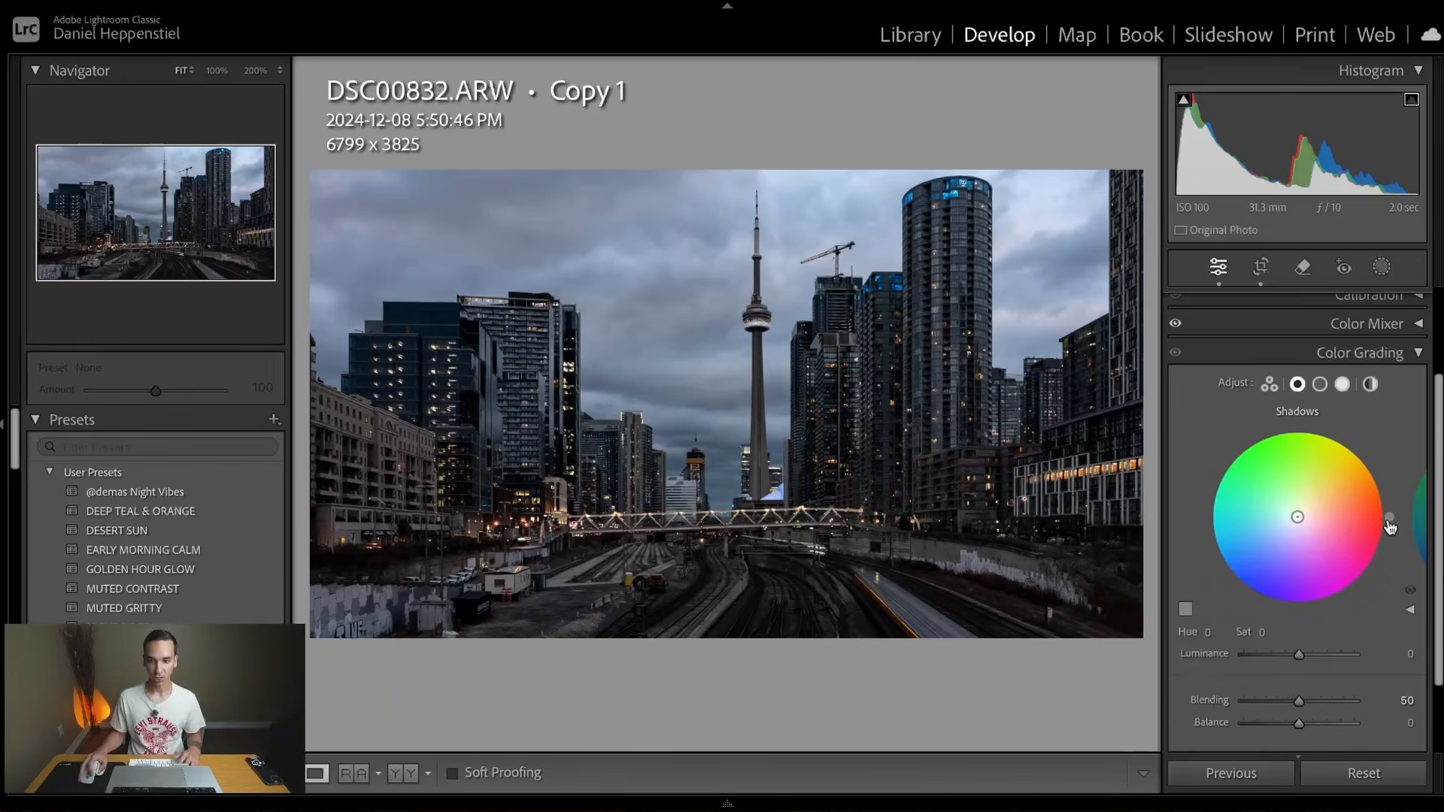
drag(1389, 527, 1248, 594)
drag(1297, 518, 1295, 518)
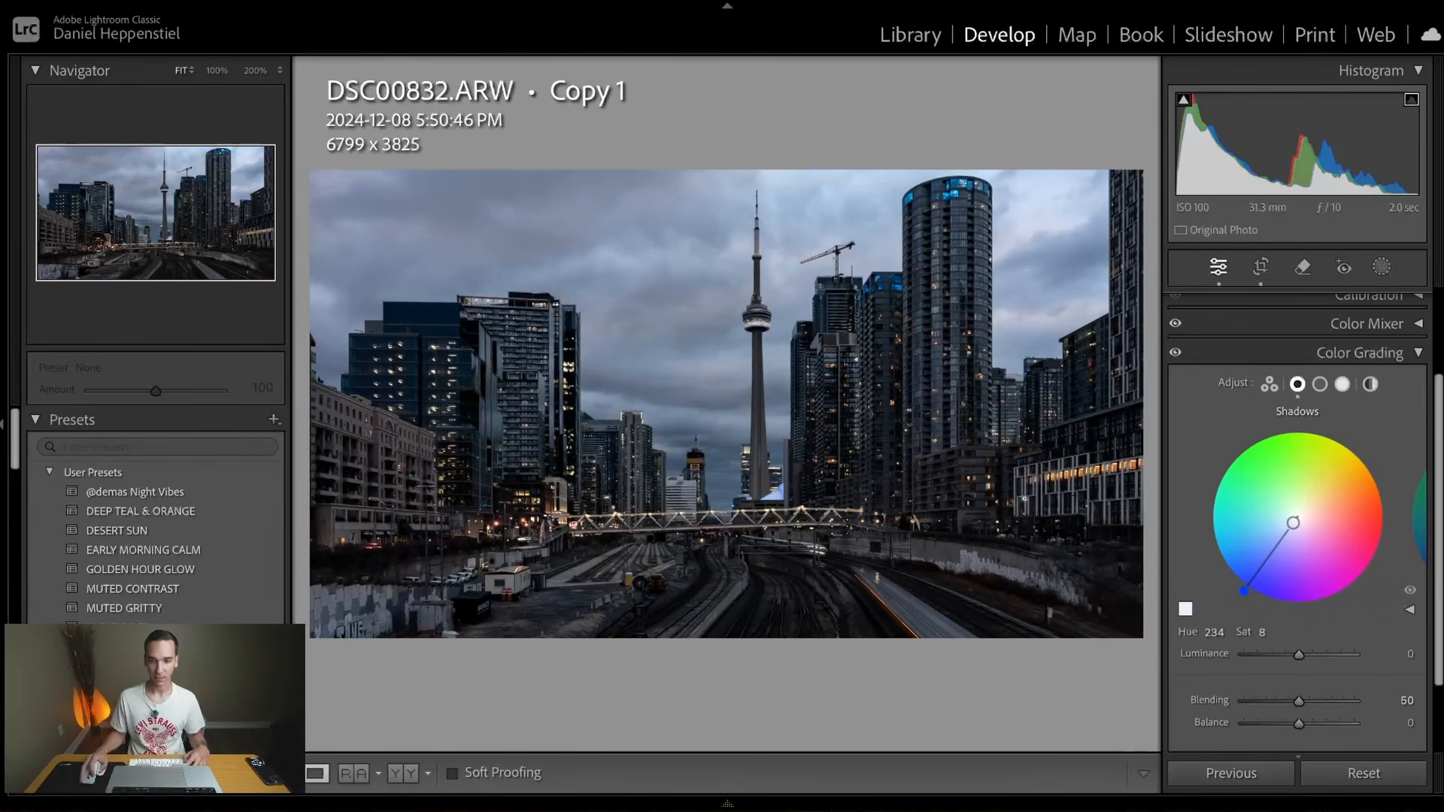
drag(1294, 530, 1294, 530)
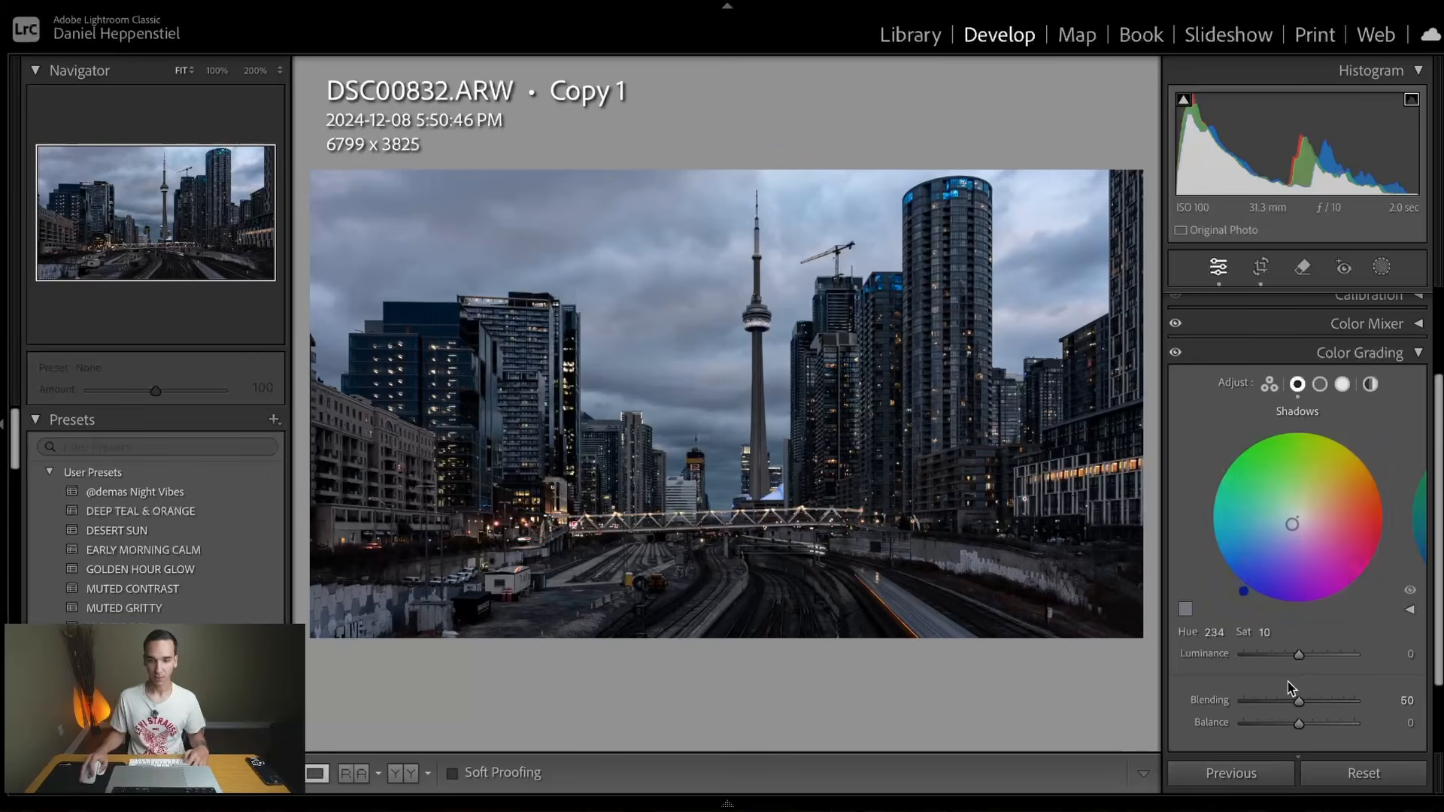
drag(1294, 657, 1293, 657)
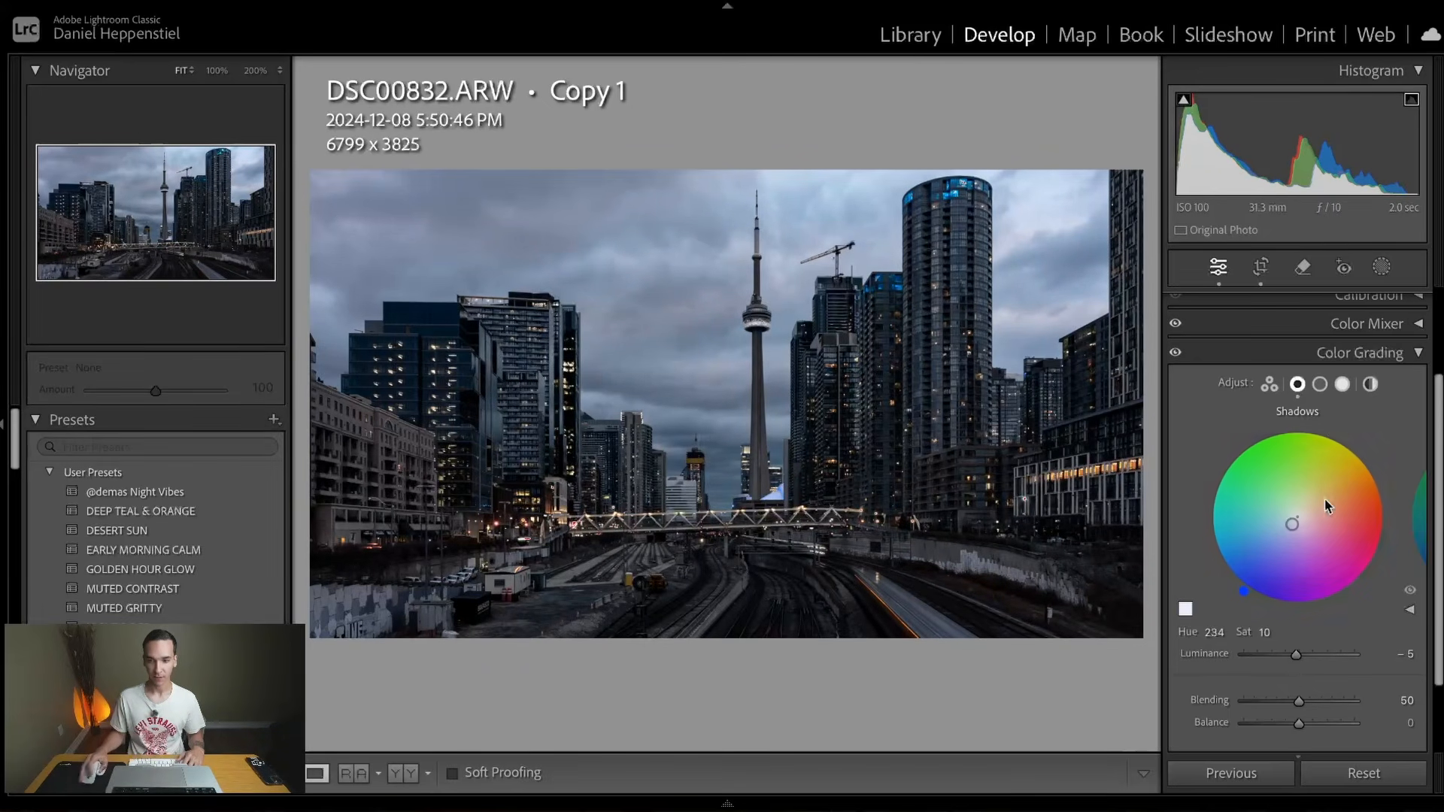
- Colour grade the highlights warm orange with Hue 35, Saturation 10 and Luminance -5, and collapse the colour grading
click(1319, 384)
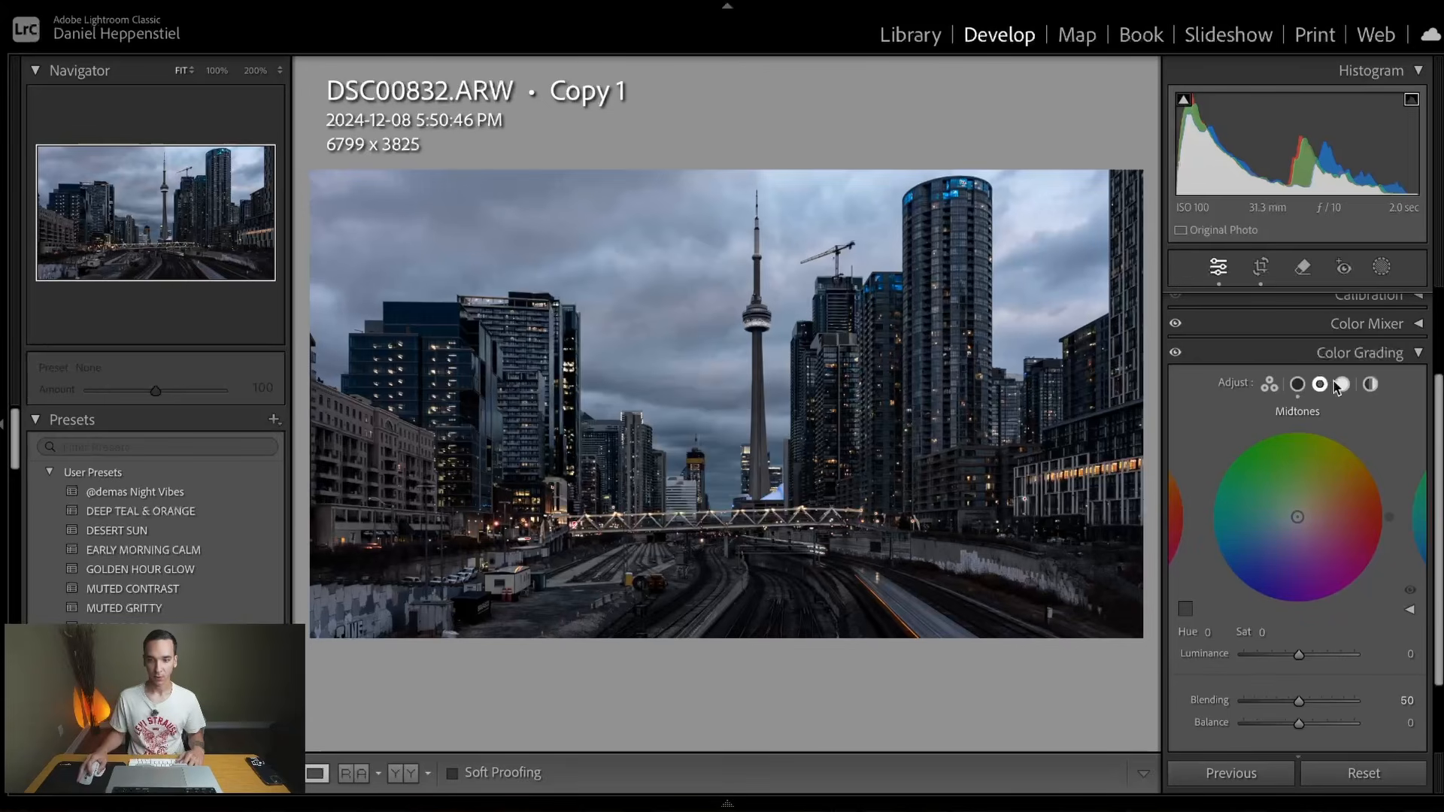
click(1340, 385)
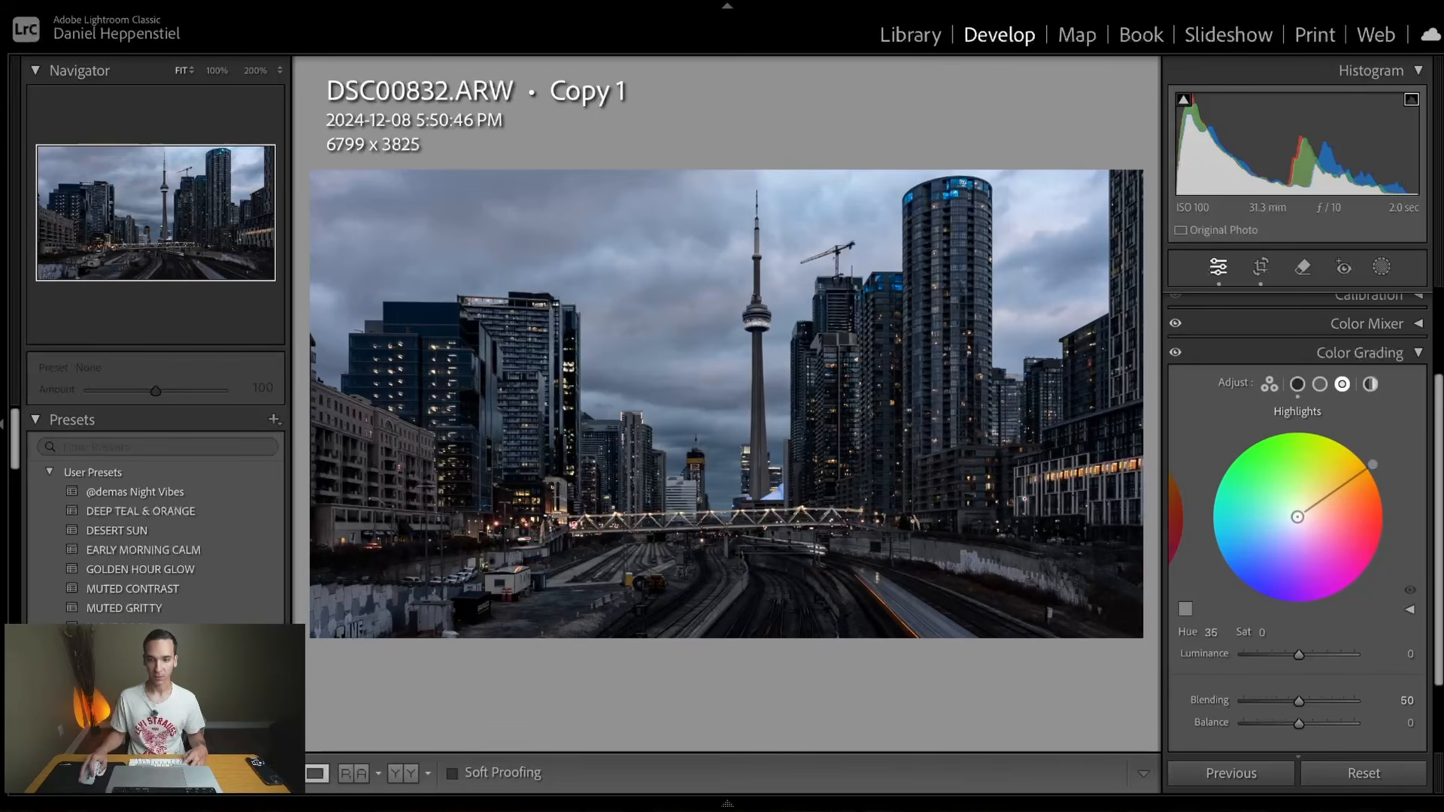
drag(1297, 517, 1301, 514)
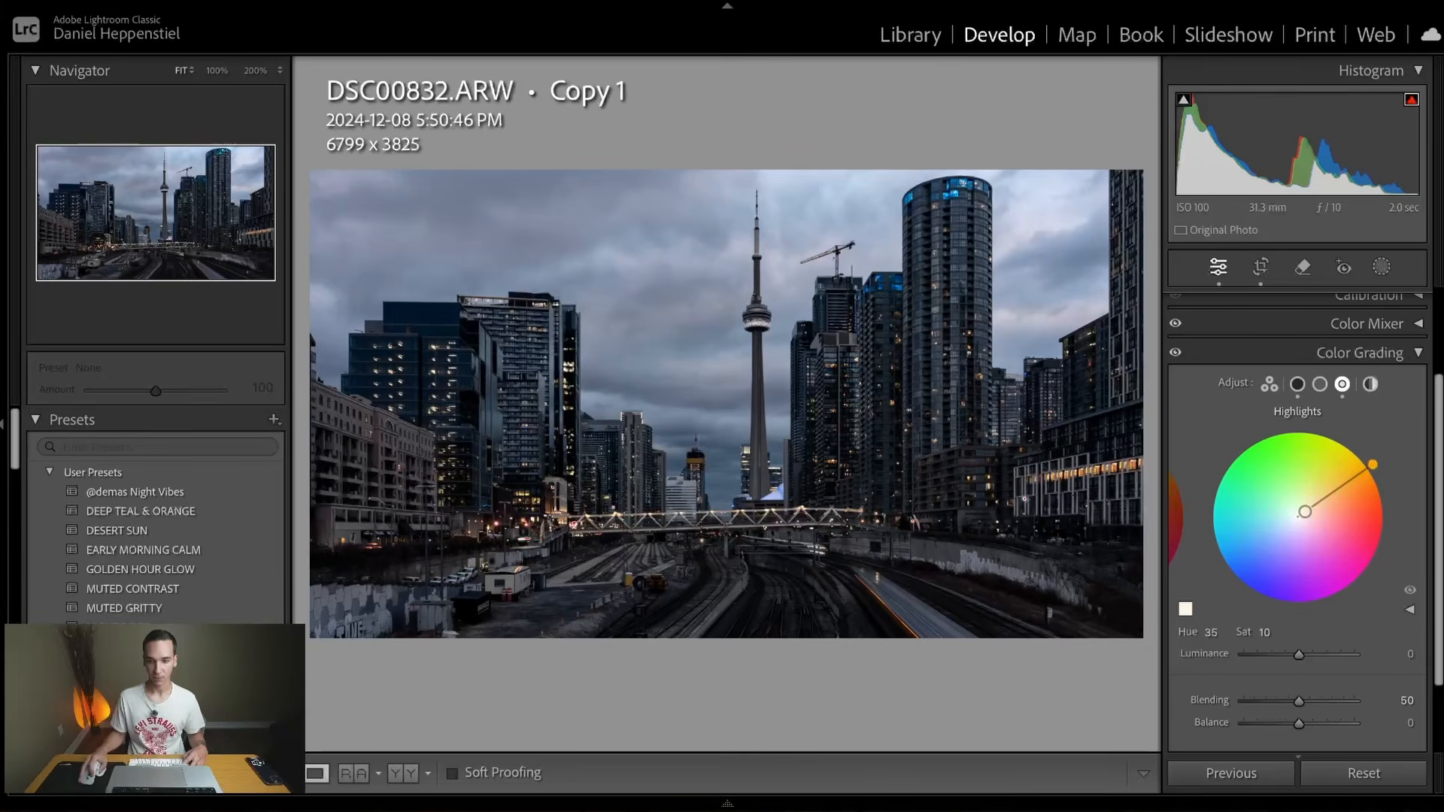
drag(1297, 655, 1295, 655)
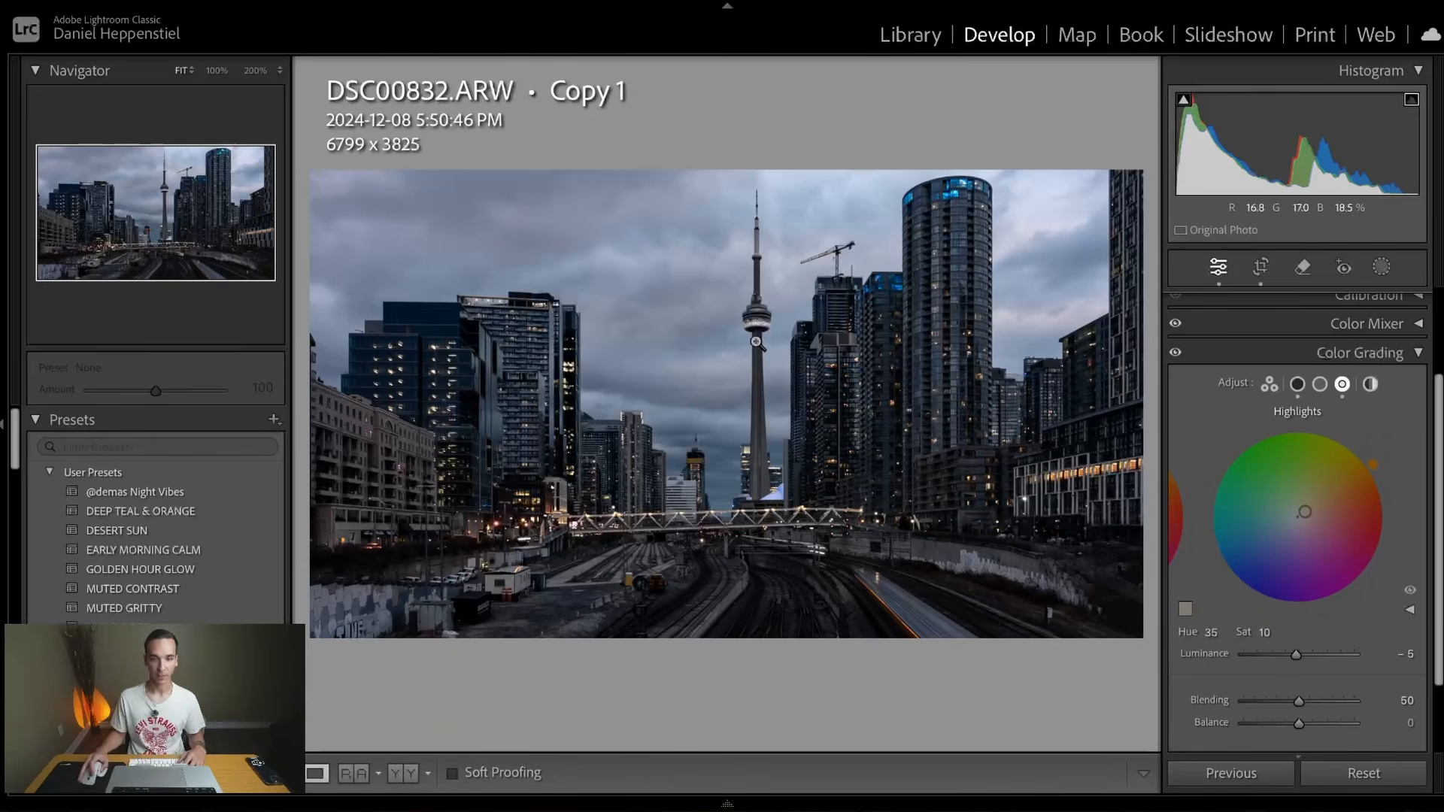
click(1361, 353)
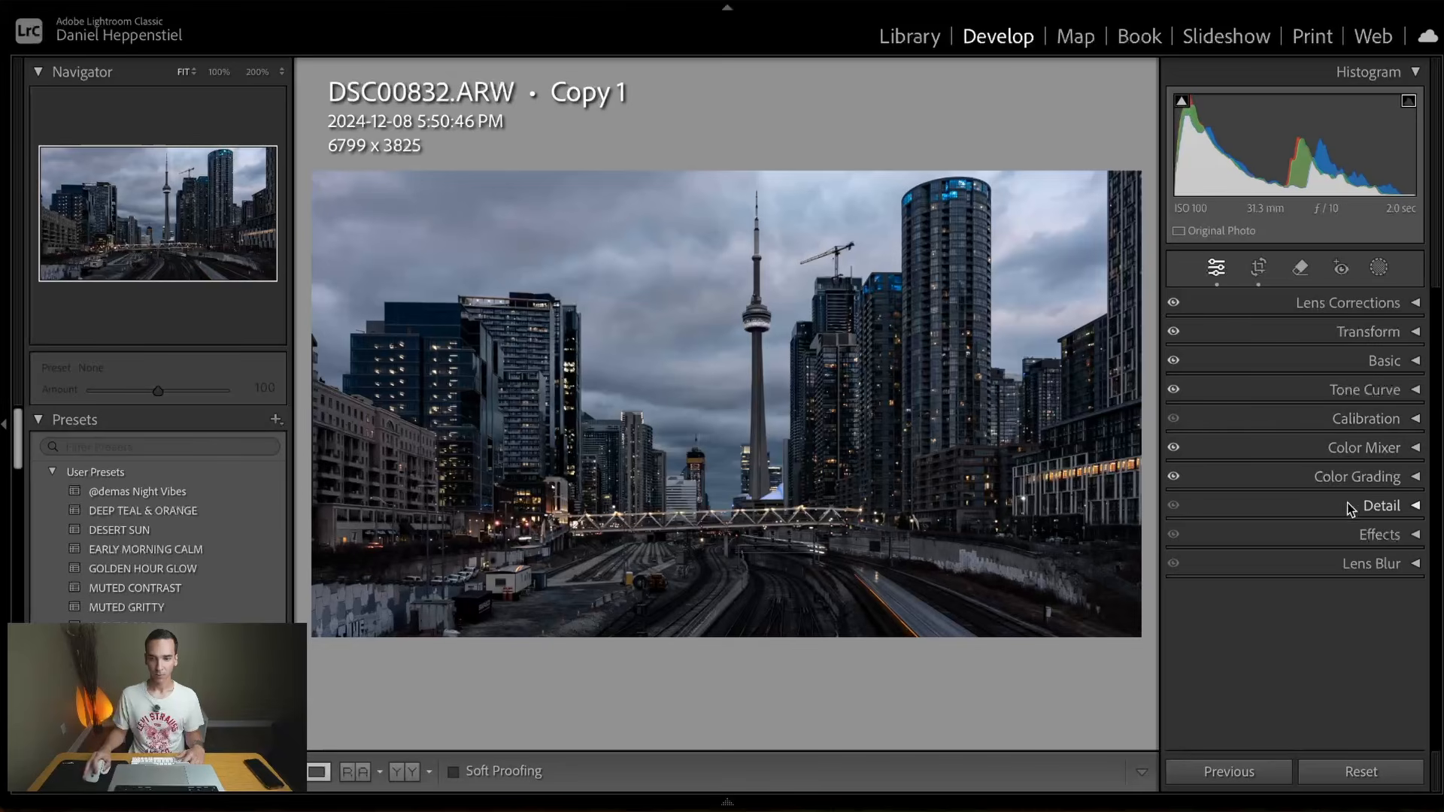
- Restrict the sharpening to the edges by setting its Masking to 80
click(1374, 507)
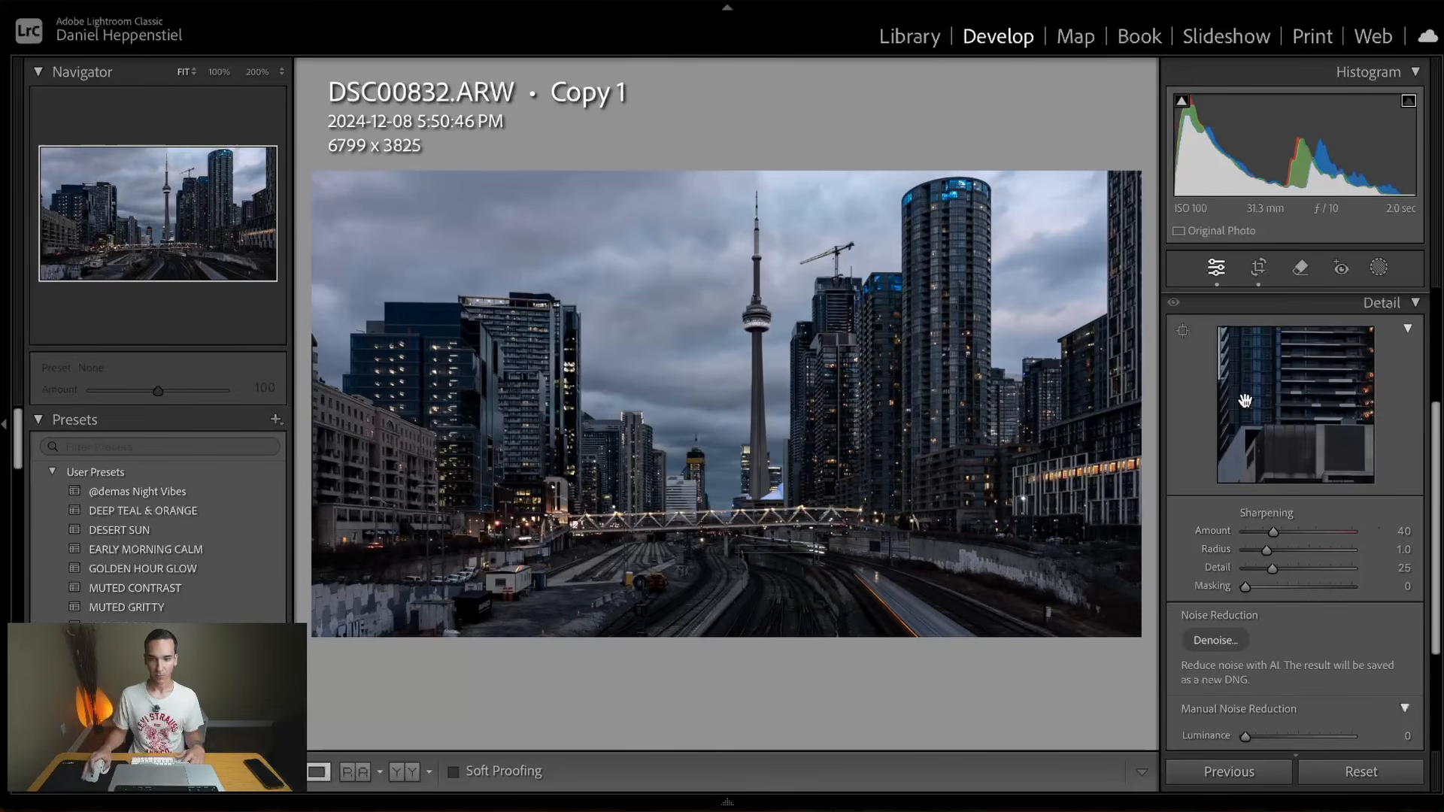
click(1271, 404)
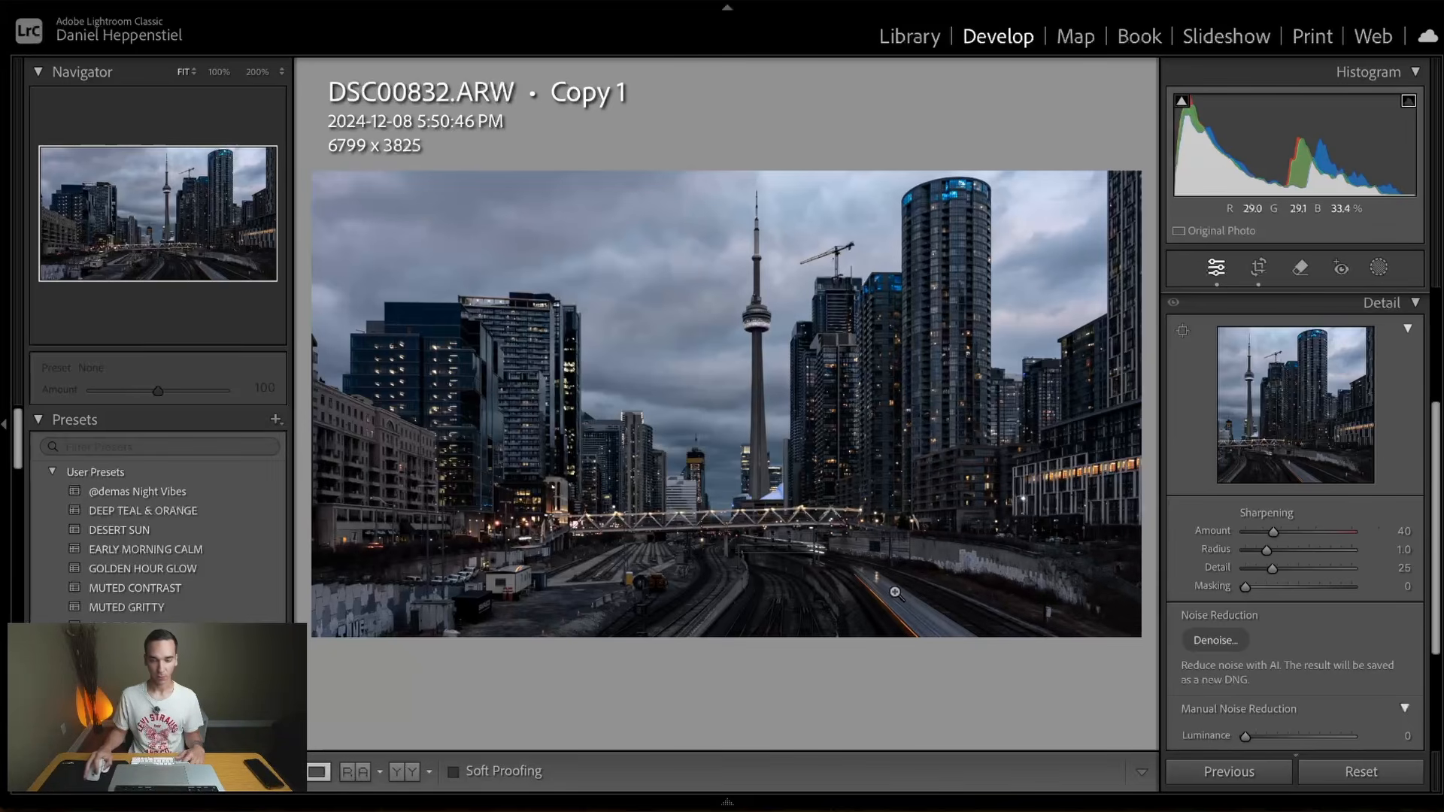
key(alt)
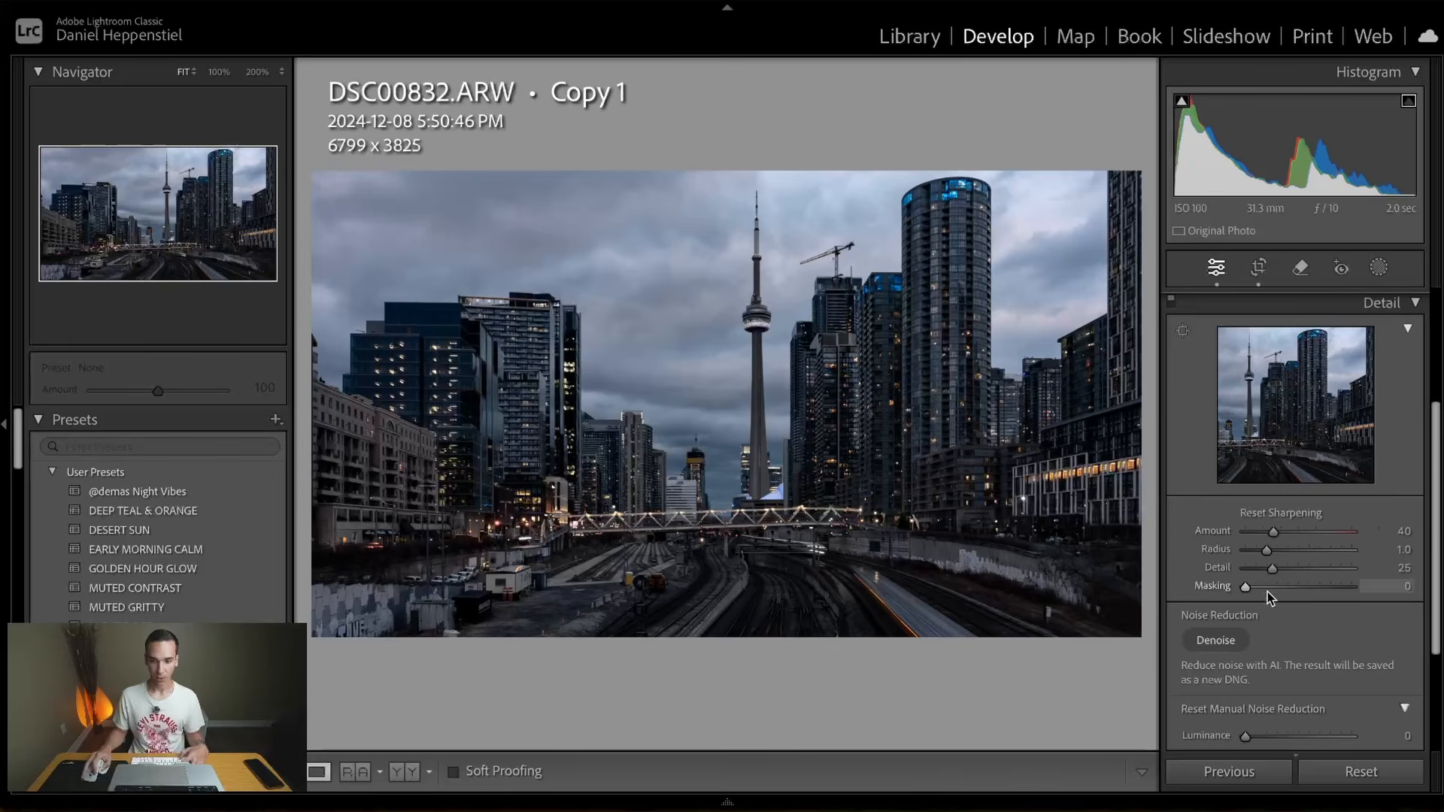
drag(1242, 587, 1331, 591)
- Raise the sharpening Amount to 70, judging it on the CN Tower, and collapse the detail settings
click(940, 334)
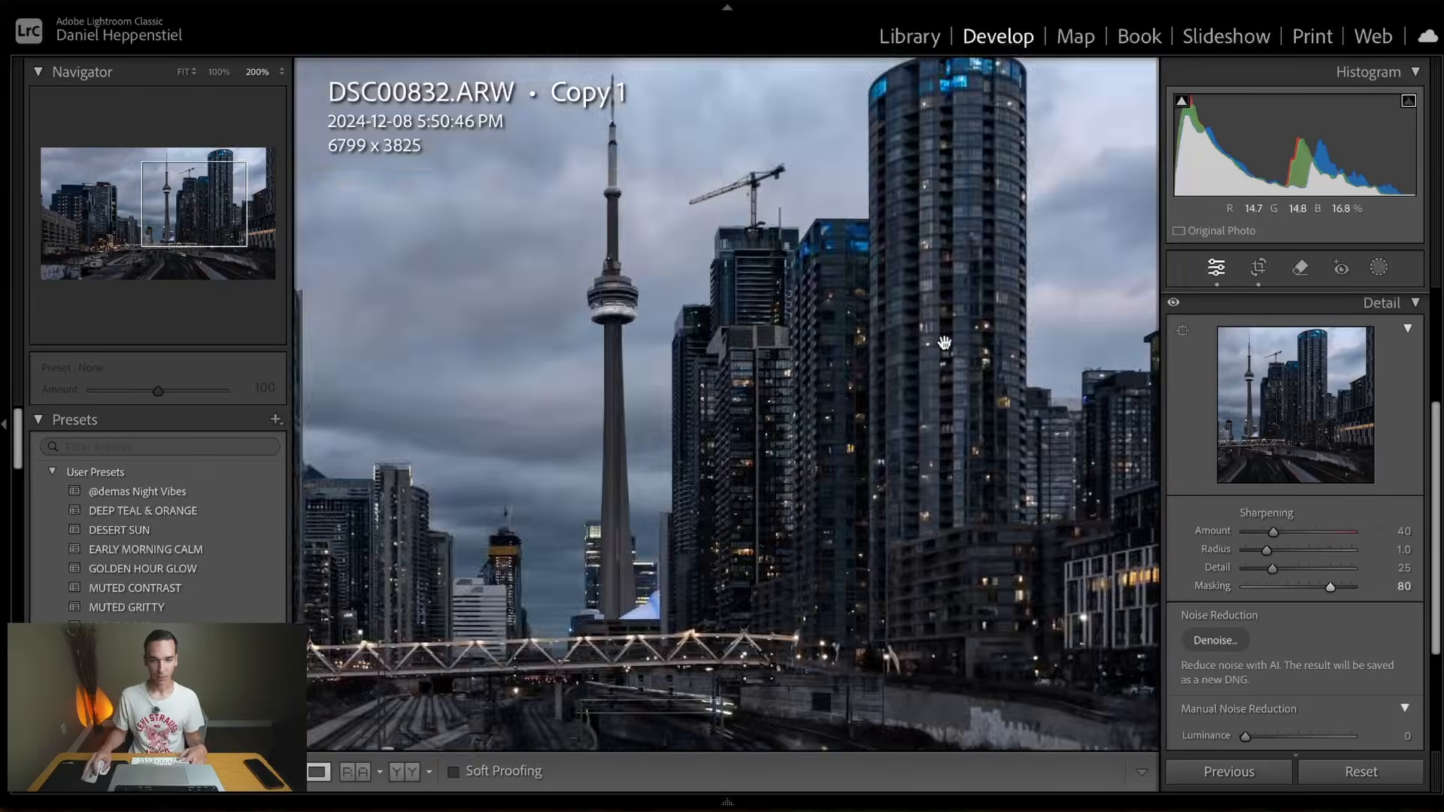
drag(482, 440, 1015, 403)
drag(719, 399, 982, 716)
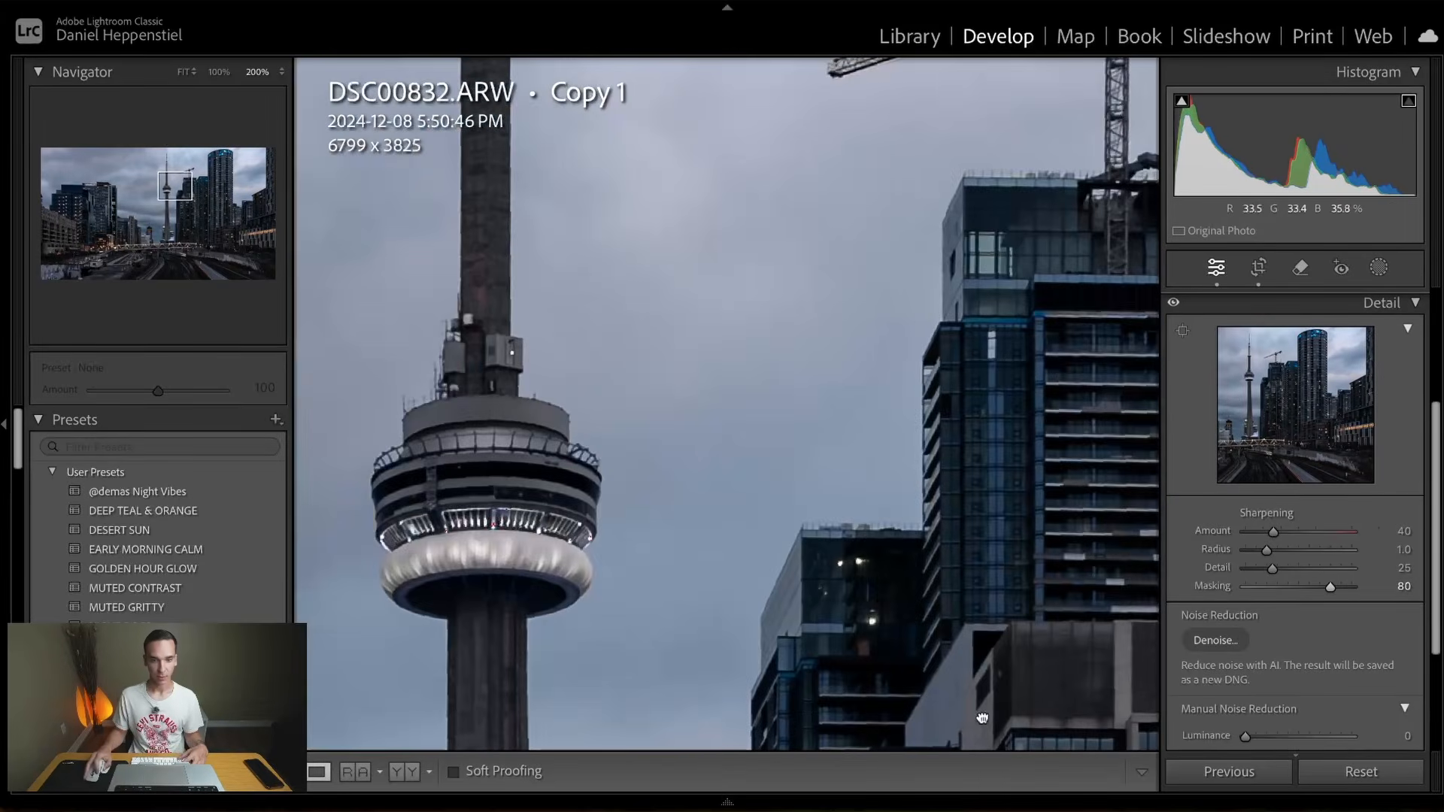
drag(435, 548, 749, 451)
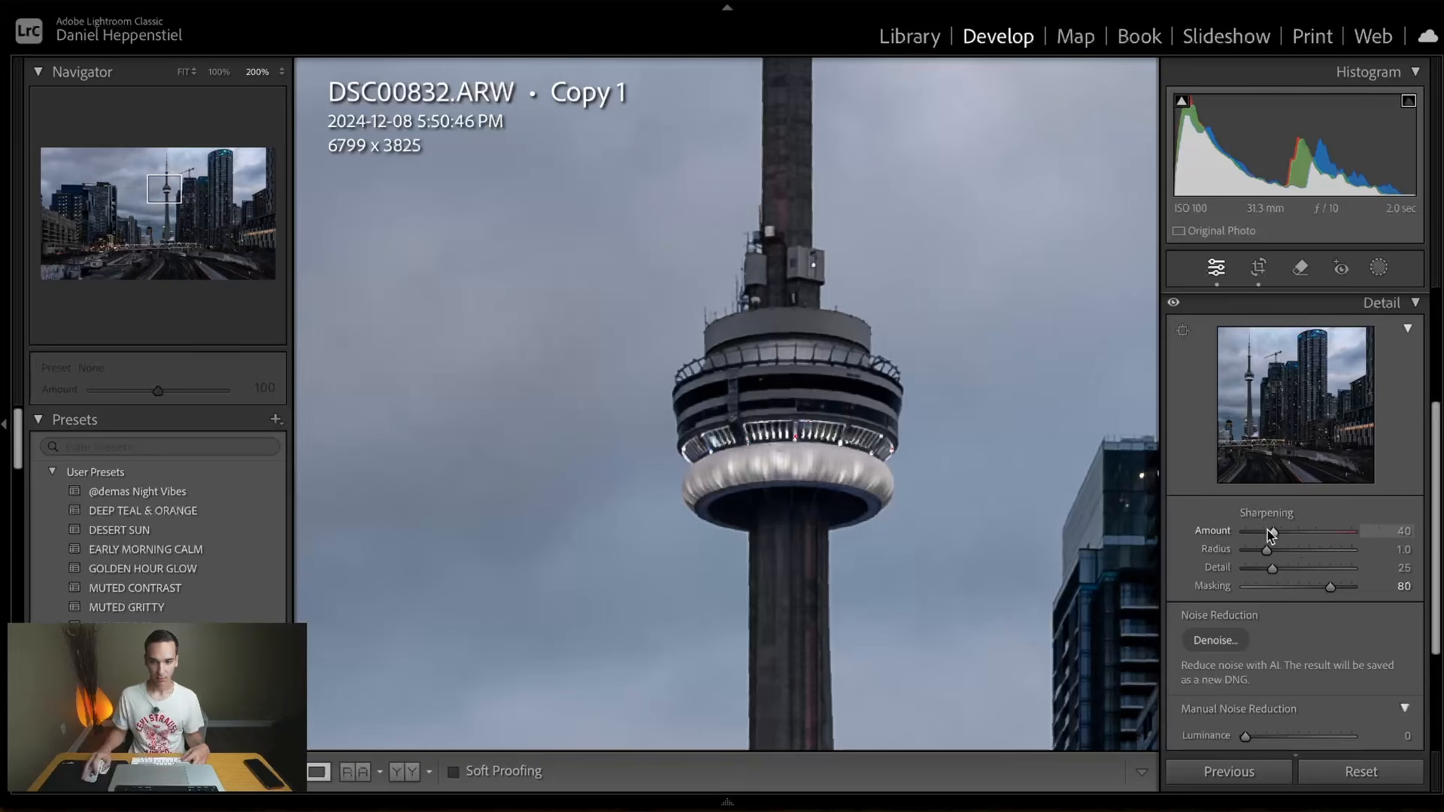
drag(1270, 531, 1292, 532)
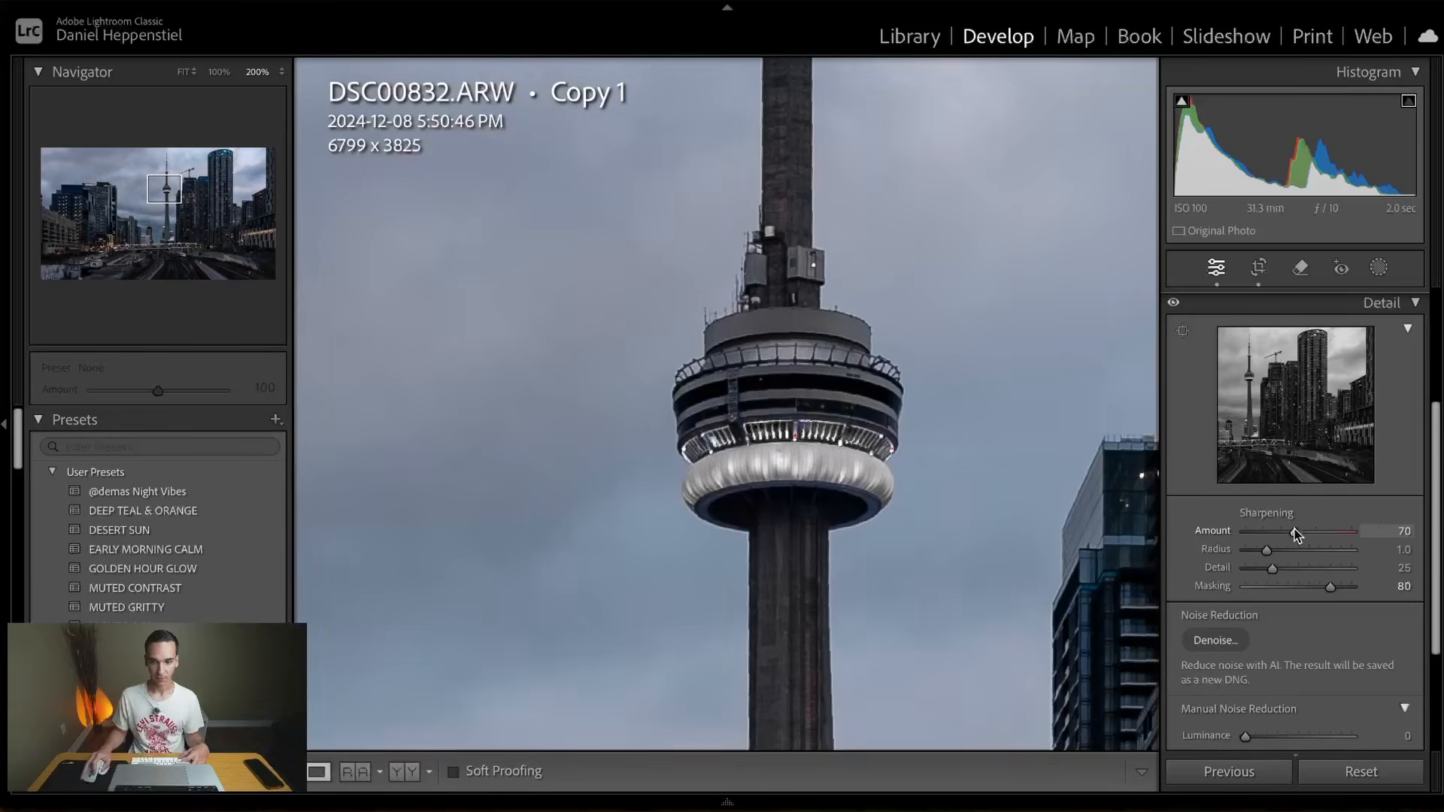
scroll(1412, 361, up, 1)
click(1401, 332)
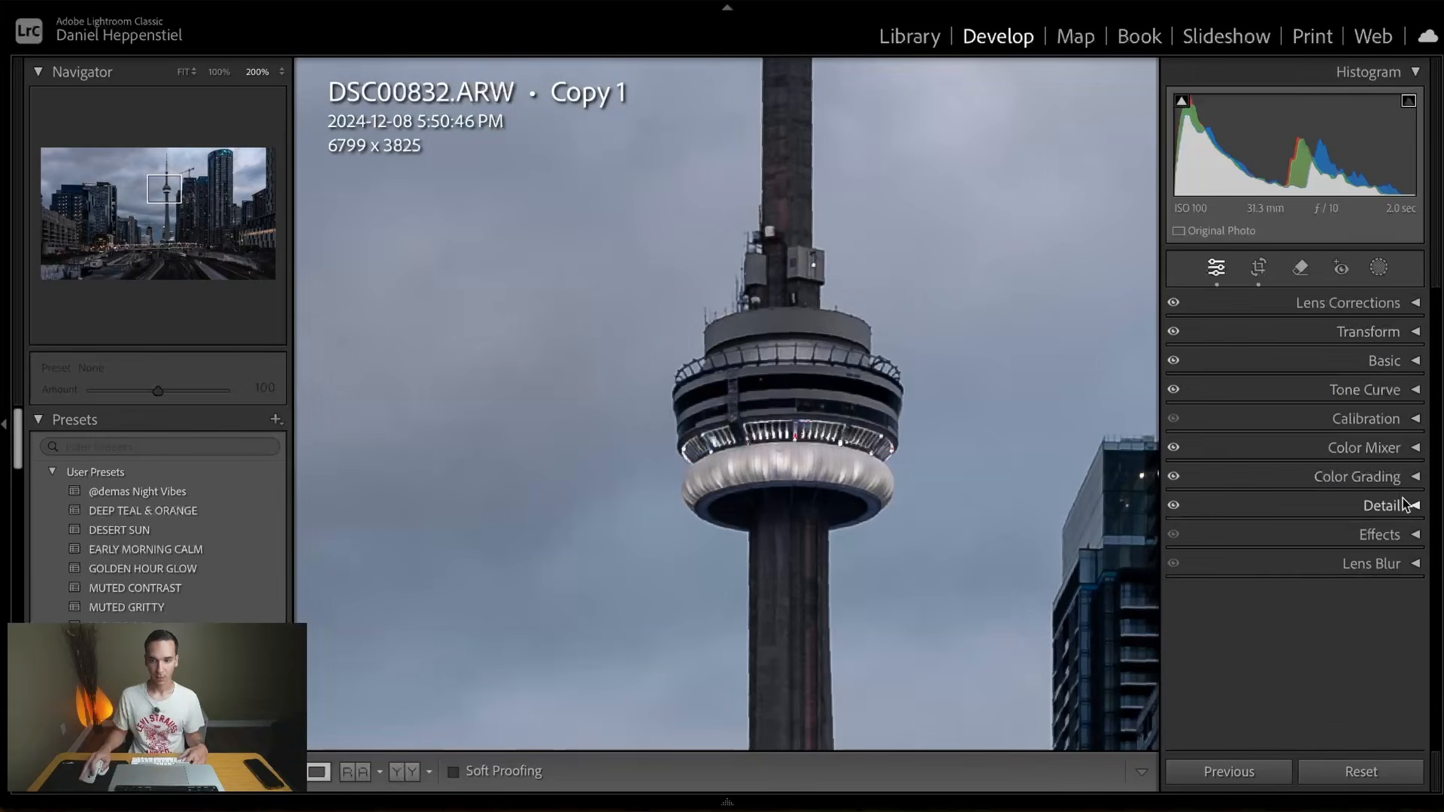
- Add a post-crop vignette with Amount -10 and Highlights 100, and collapse the effects settings
click(1398, 535)
key(z)
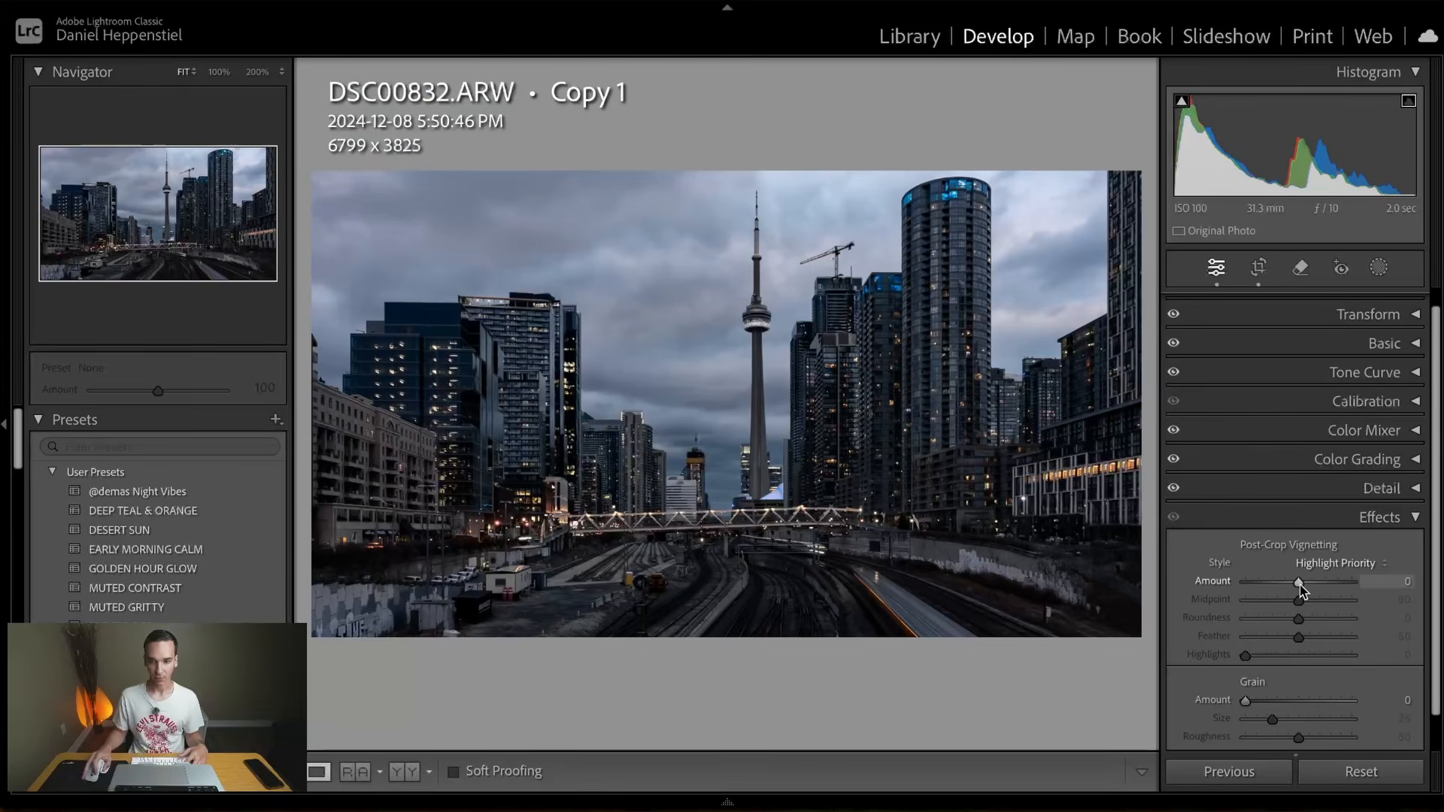
drag(1304, 587, 1293, 585)
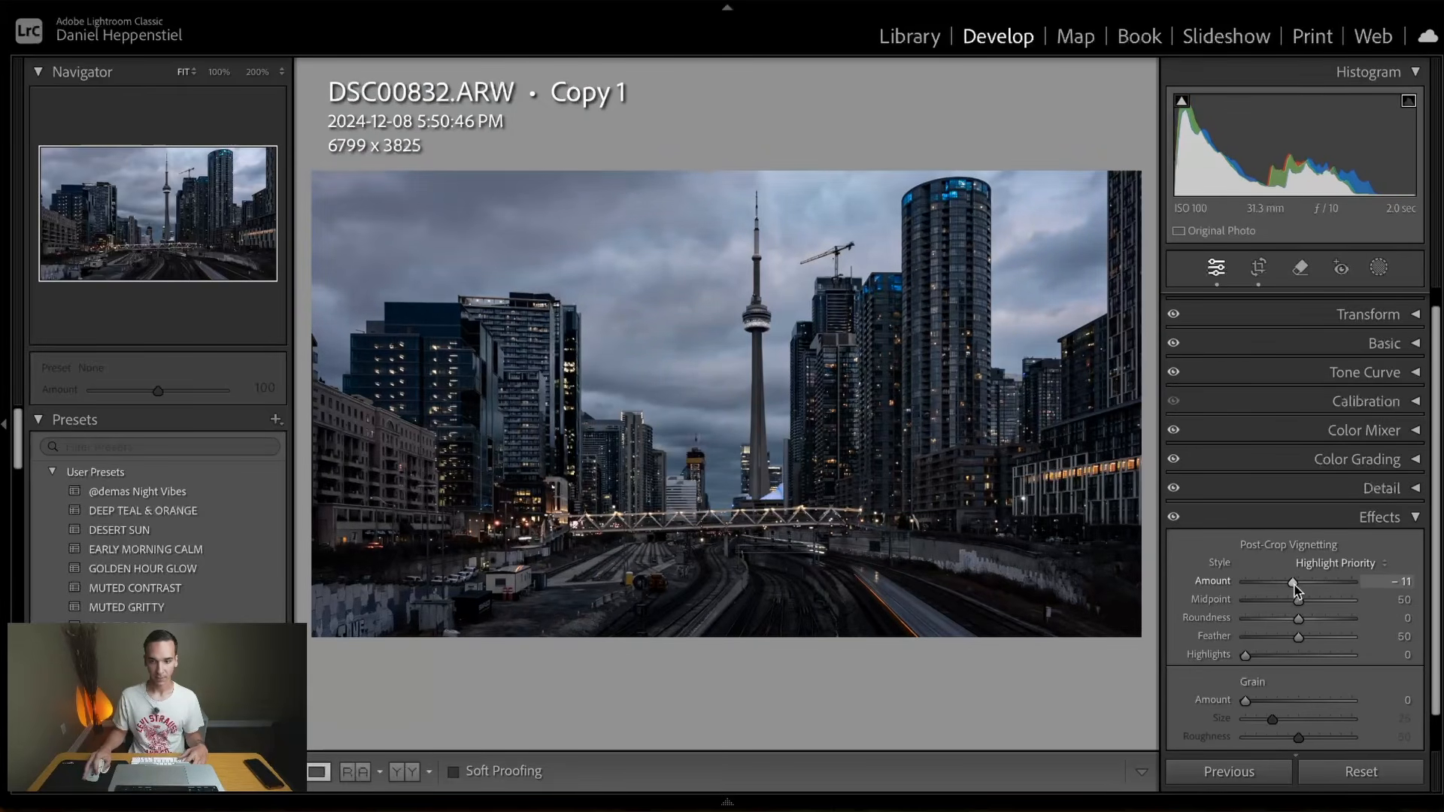
drag(1295, 585, 1294, 588)
drag(1247, 657, 1379, 662)
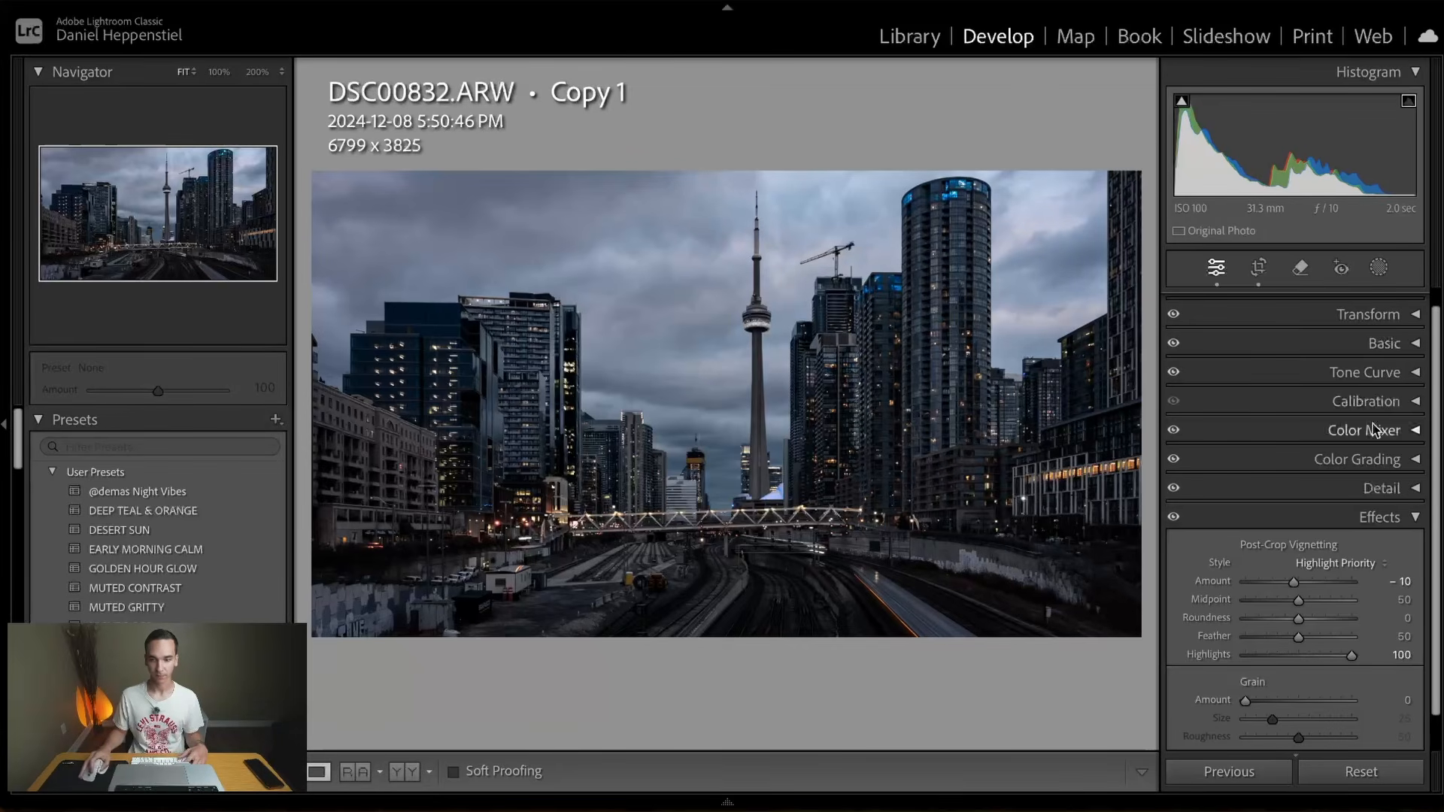
scroll(1339, 493, down, 1)
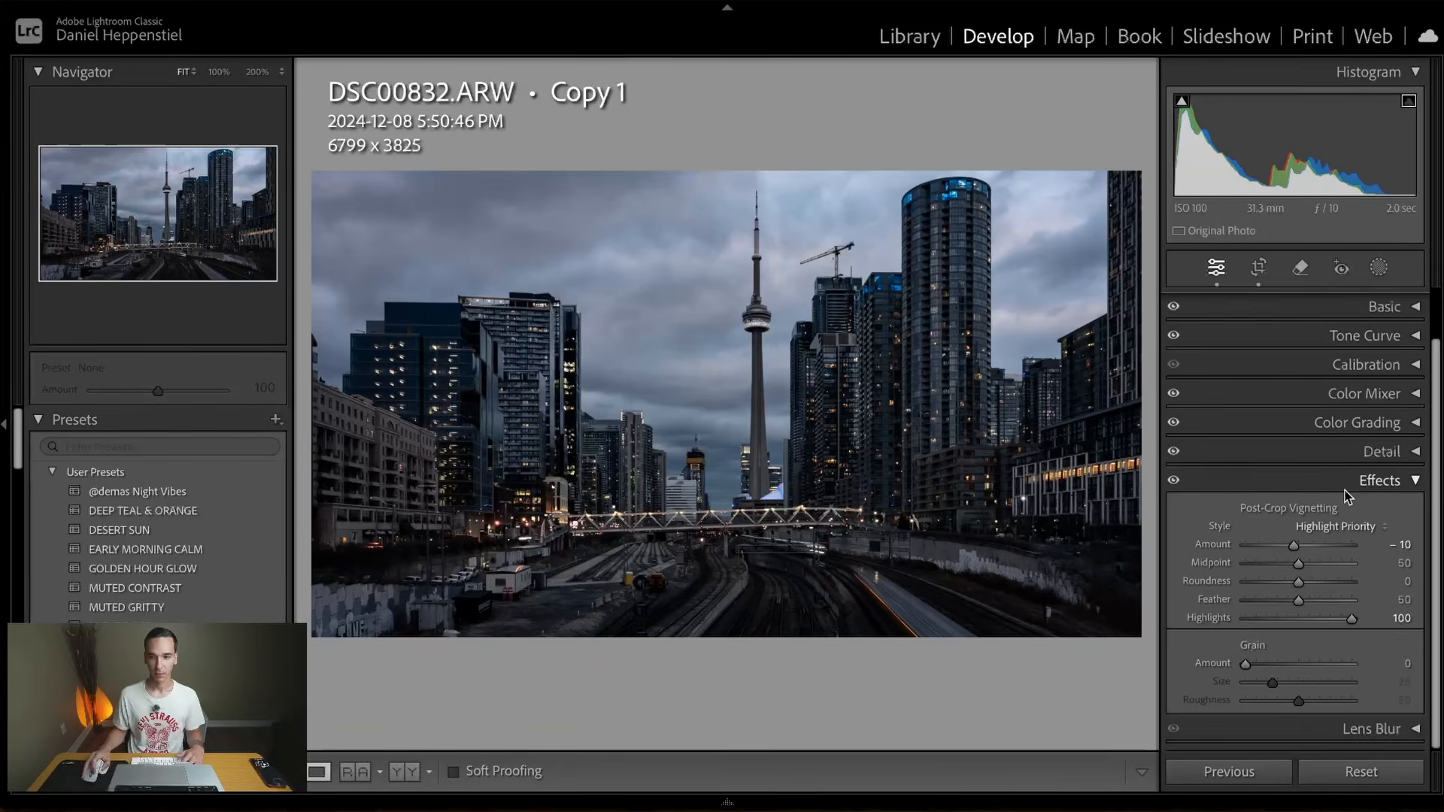
click(1404, 487)
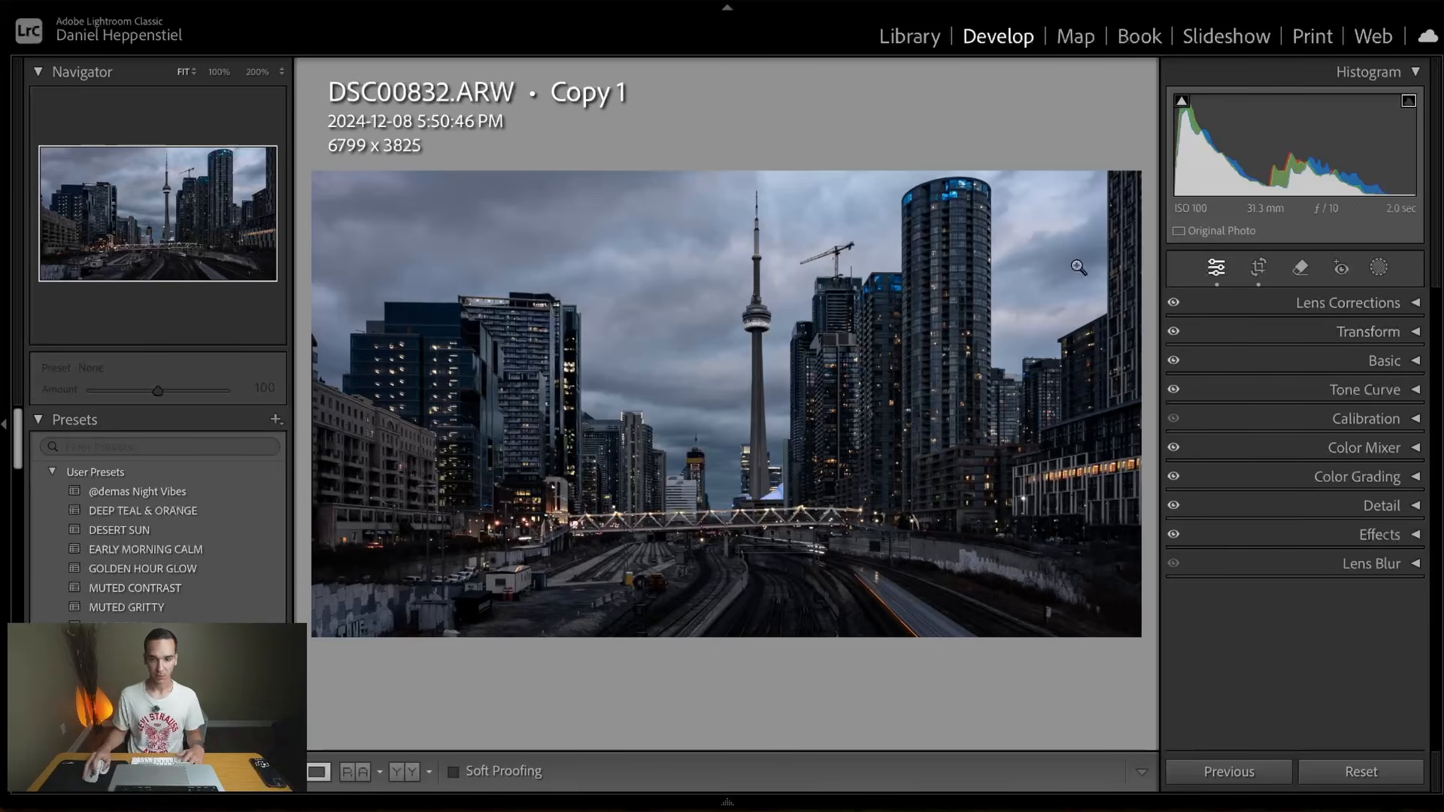
- Darken the railway foreground with a linear gradient mask rising from the photo's lower edge to the bridge, with Exposure -0.50
click(1384, 271)
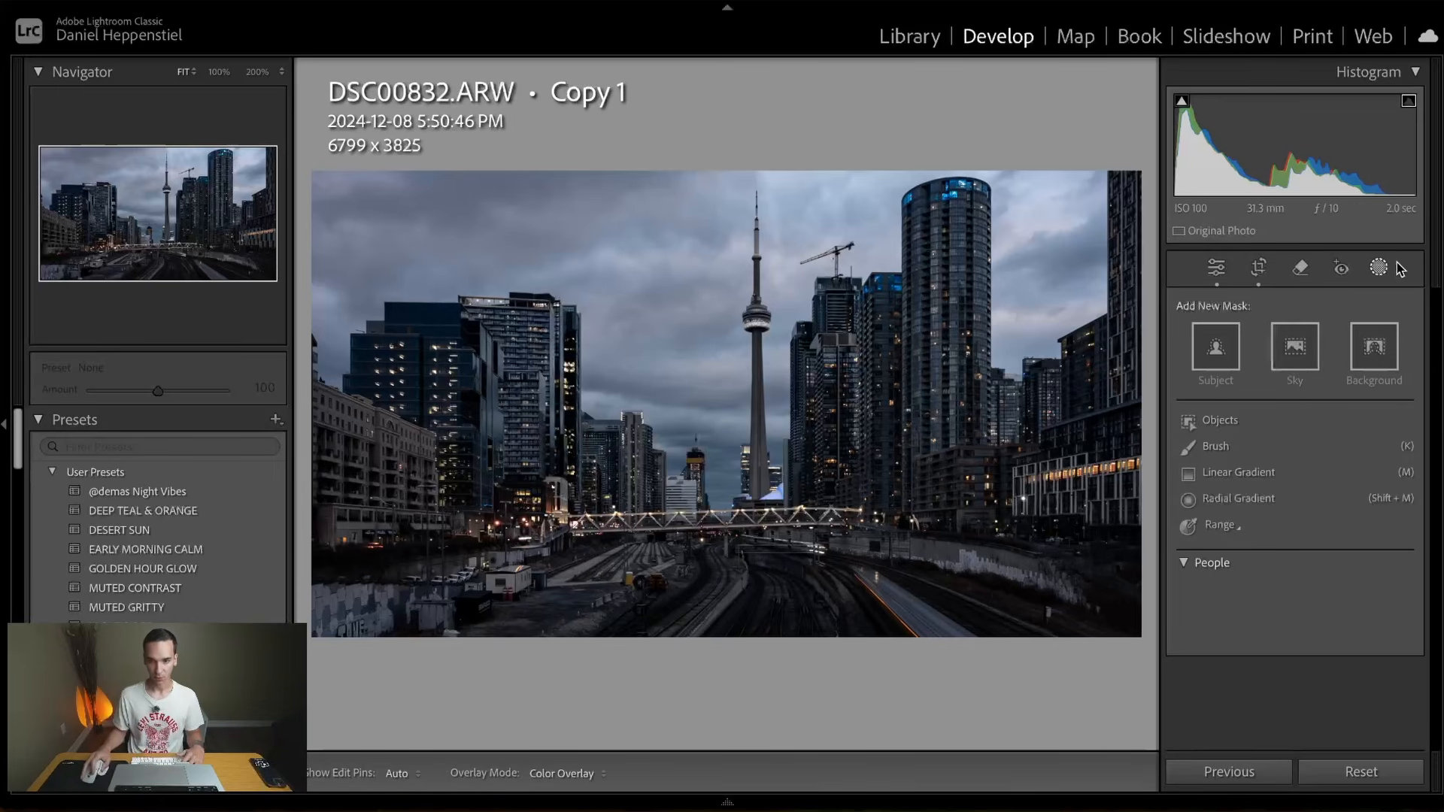
click(1265, 479)
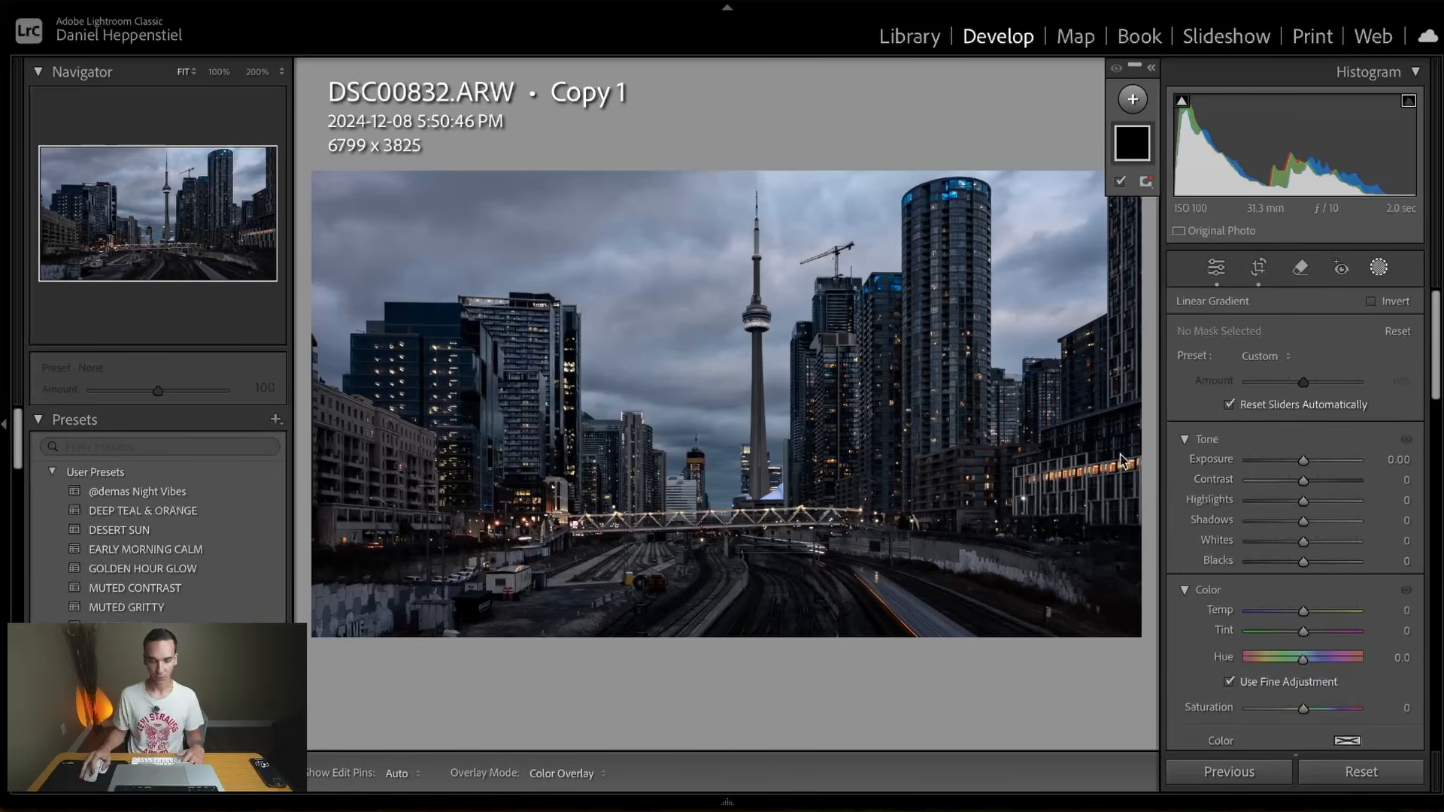
drag(731, 658, 730, 518)
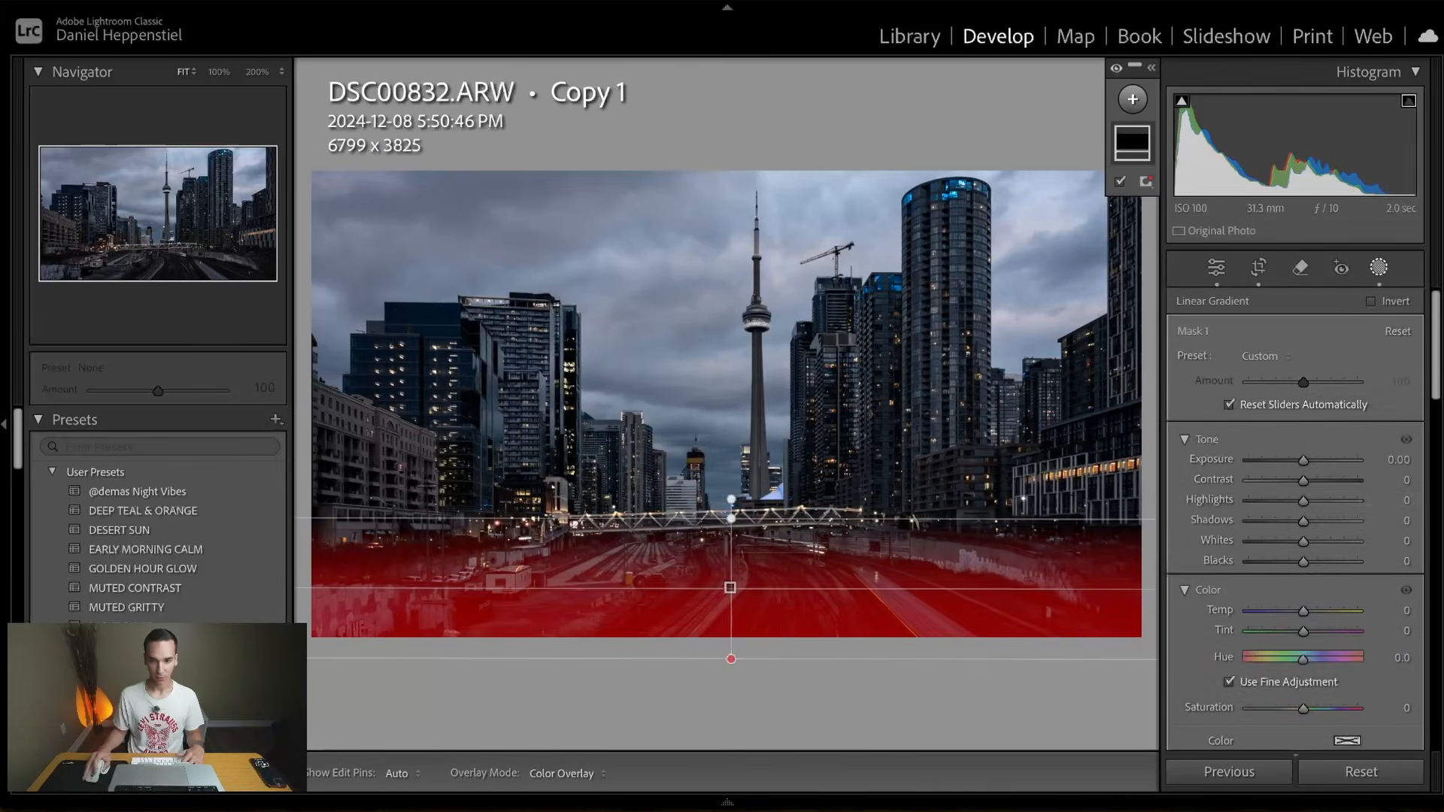
drag(1304, 460, 1297, 461)
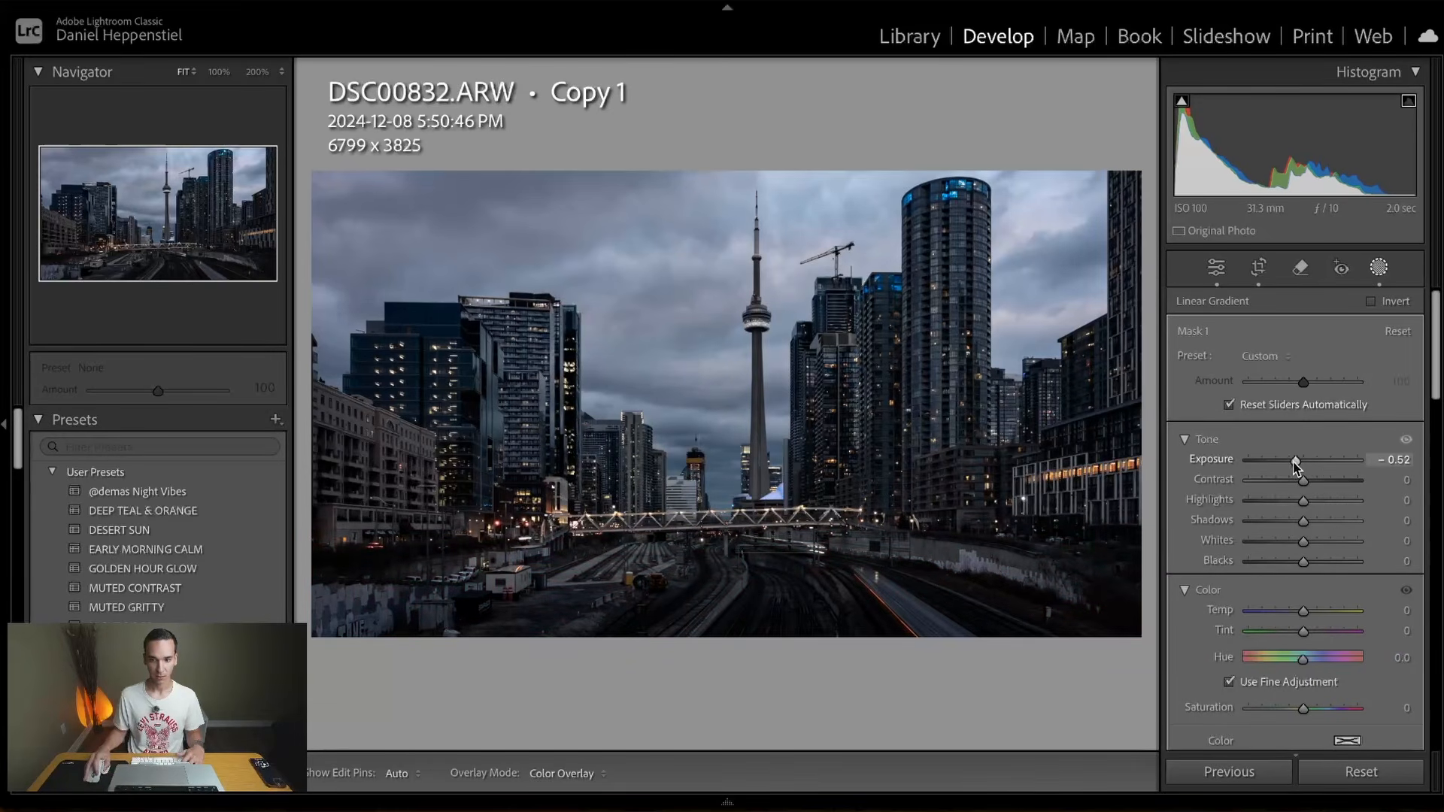
drag(1295, 466, 1295, 466)
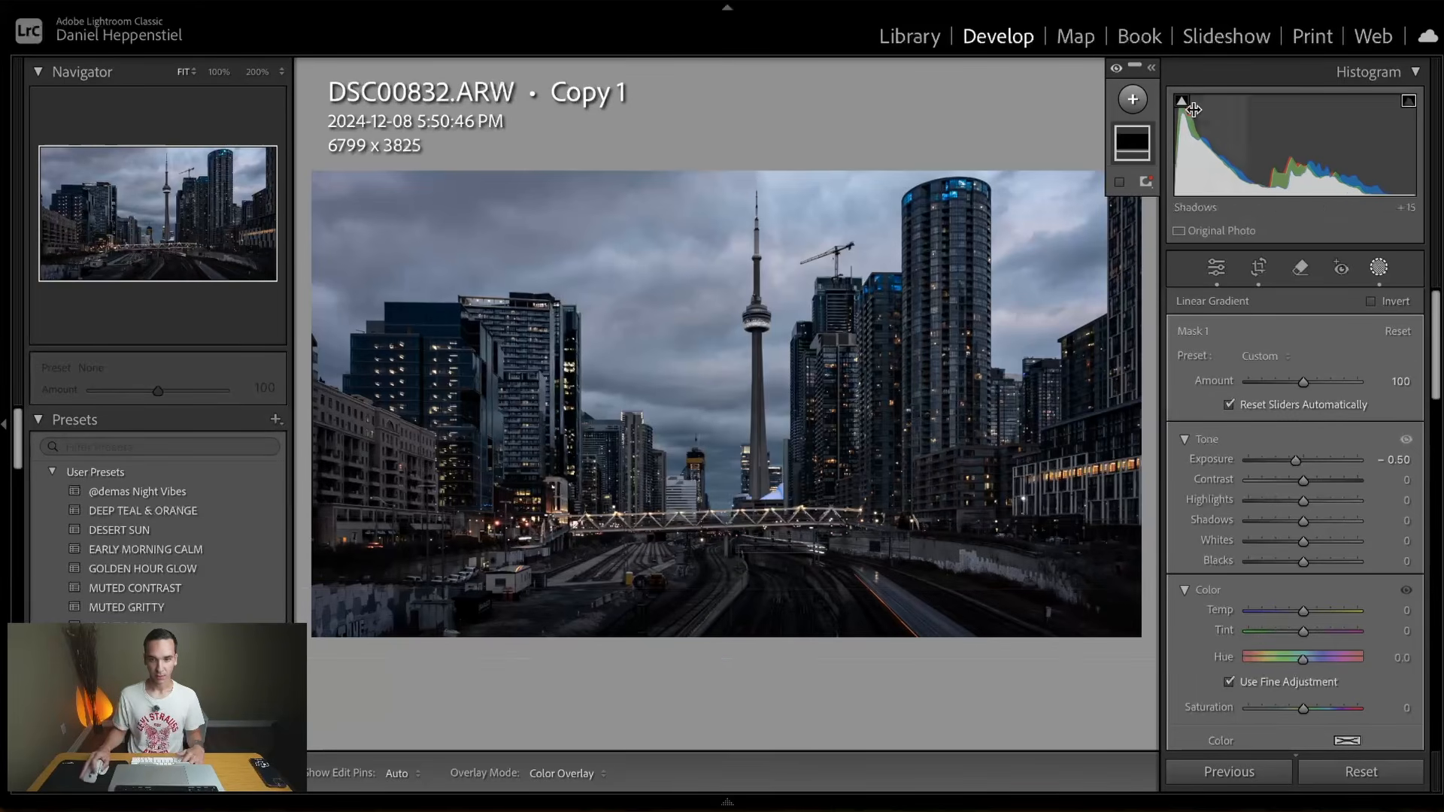
- Brighten the light trail beside the tracks with a narrow tilted radial gradient mask, setting Exposure to 0.15 and Shadows to 20
click(1132, 100)
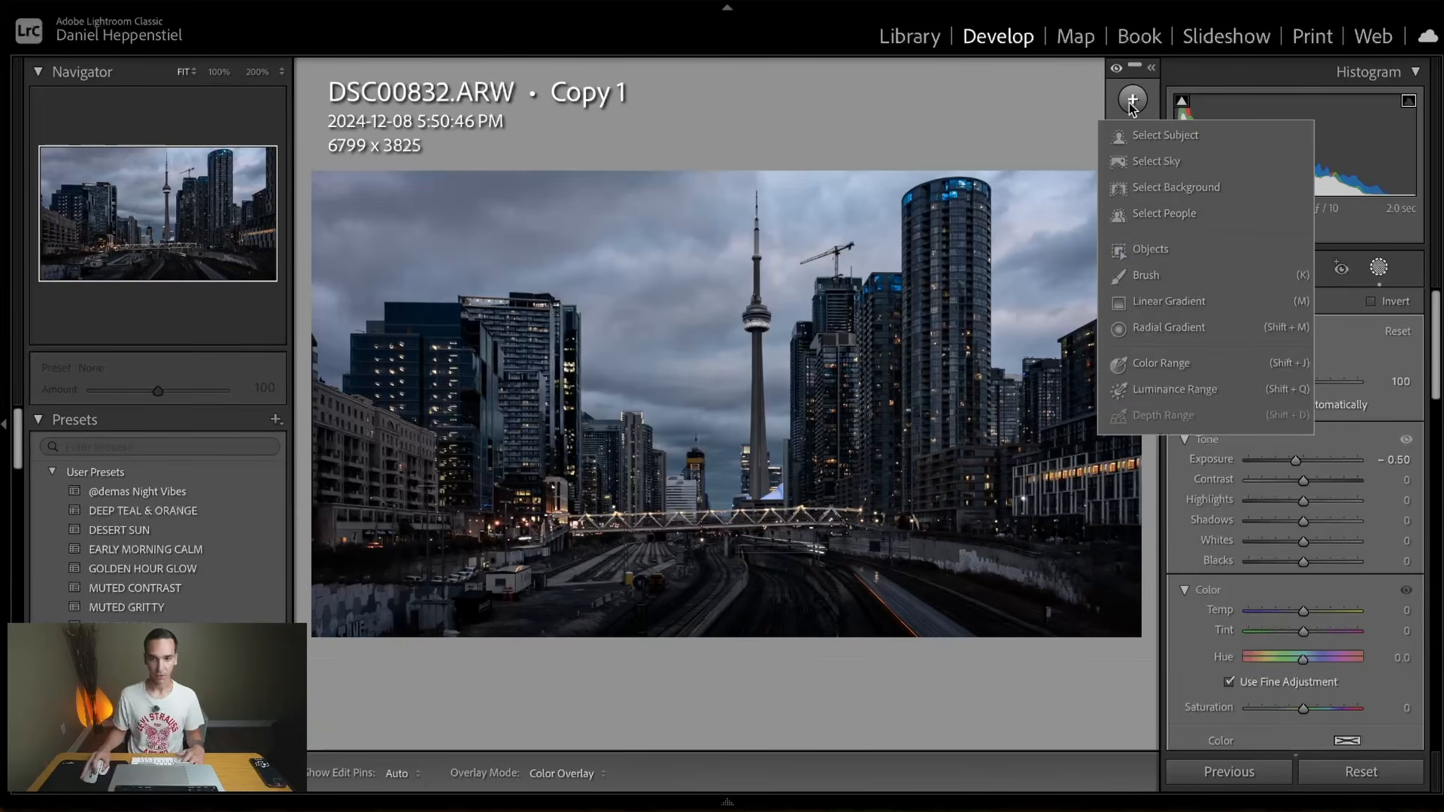
click(1203, 328)
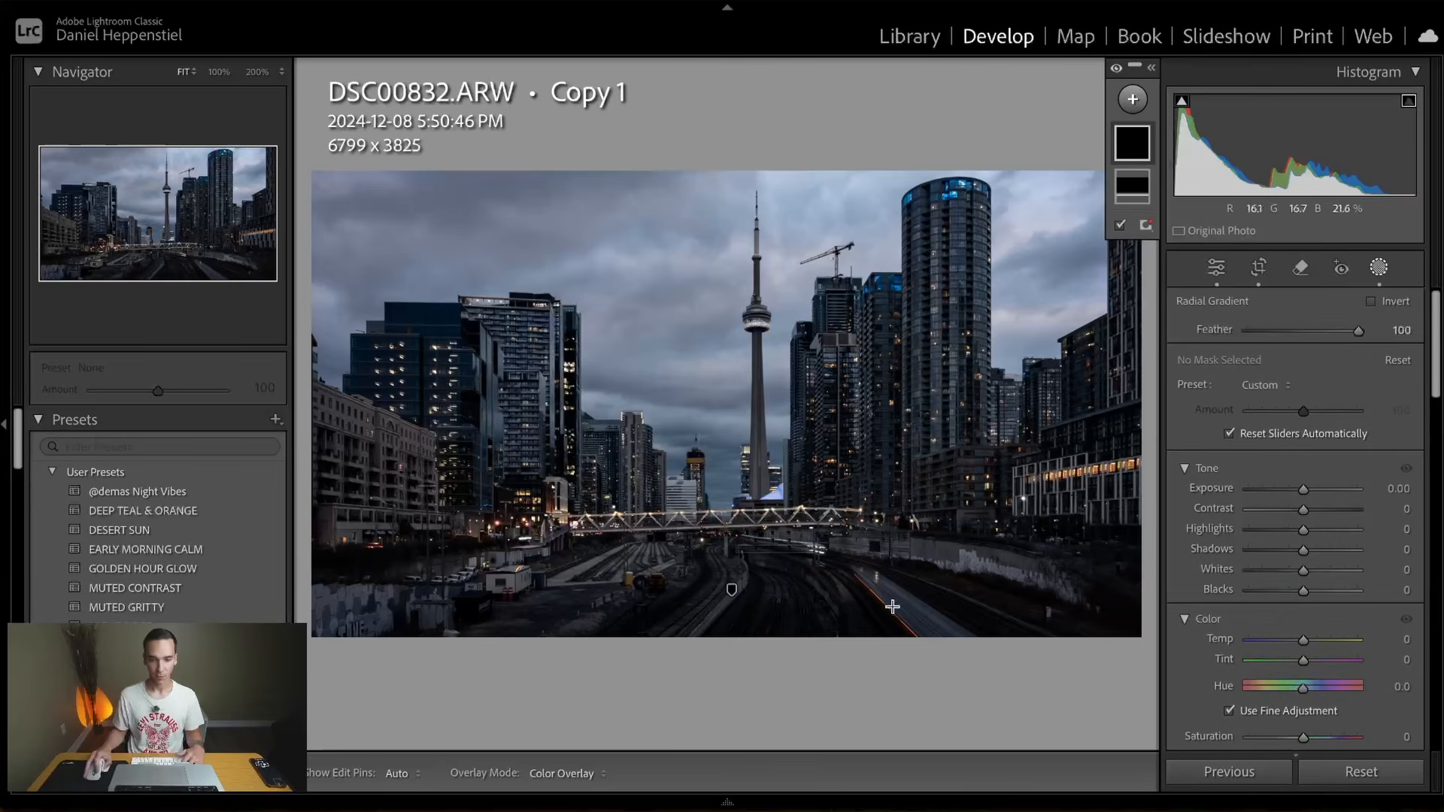
drag(873, 581, 949, 666)
drag(871, 586, 884, 629)
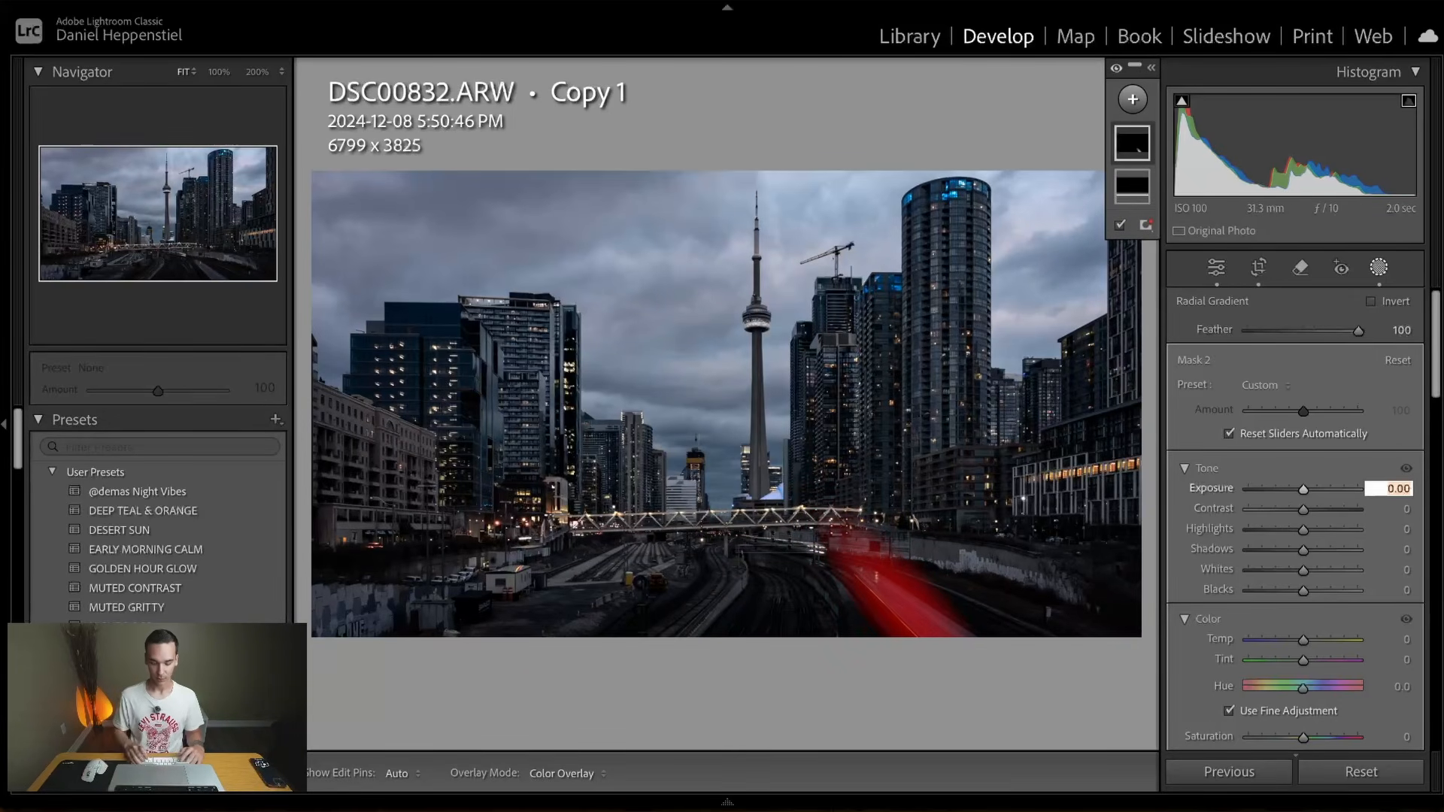
text(0.15)
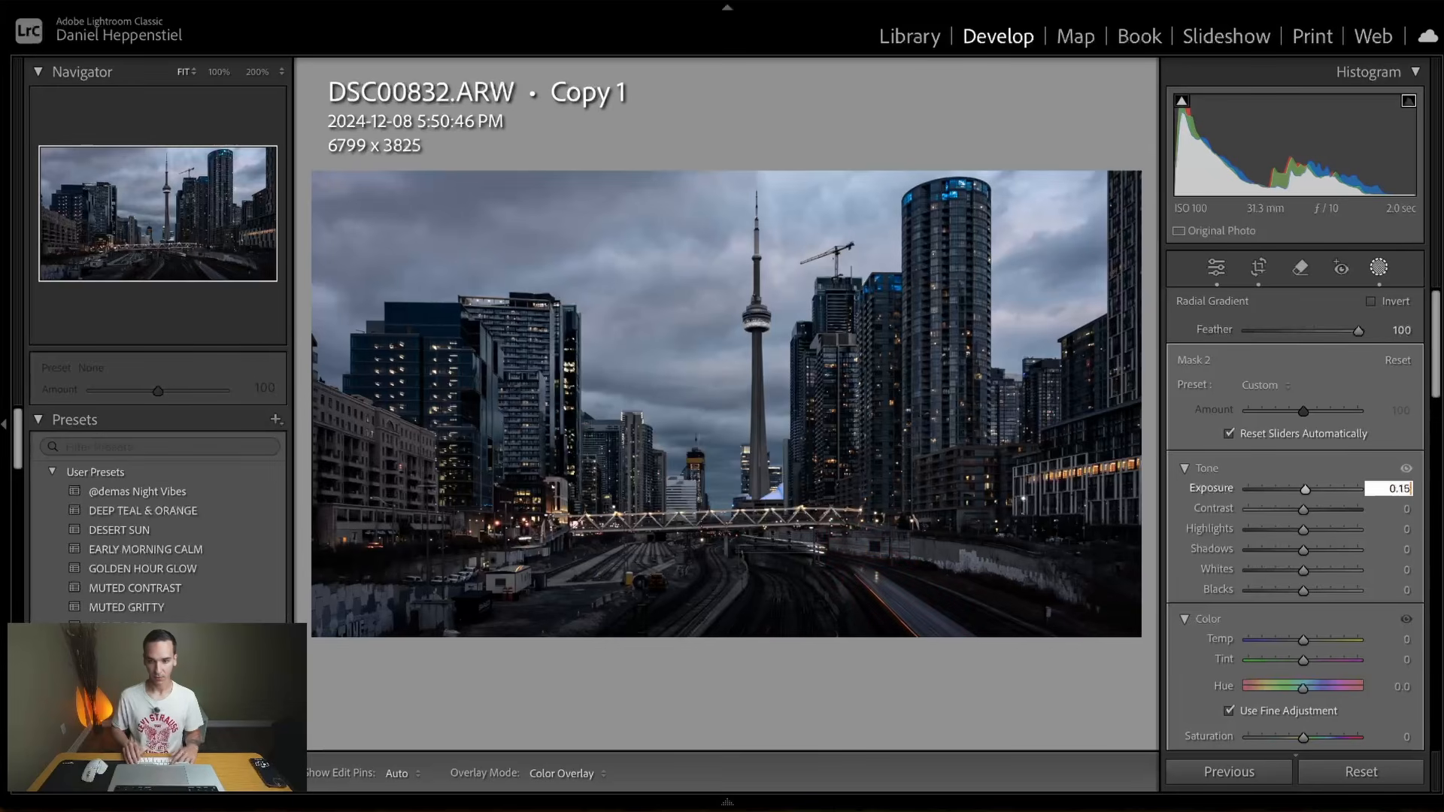
key(Return)
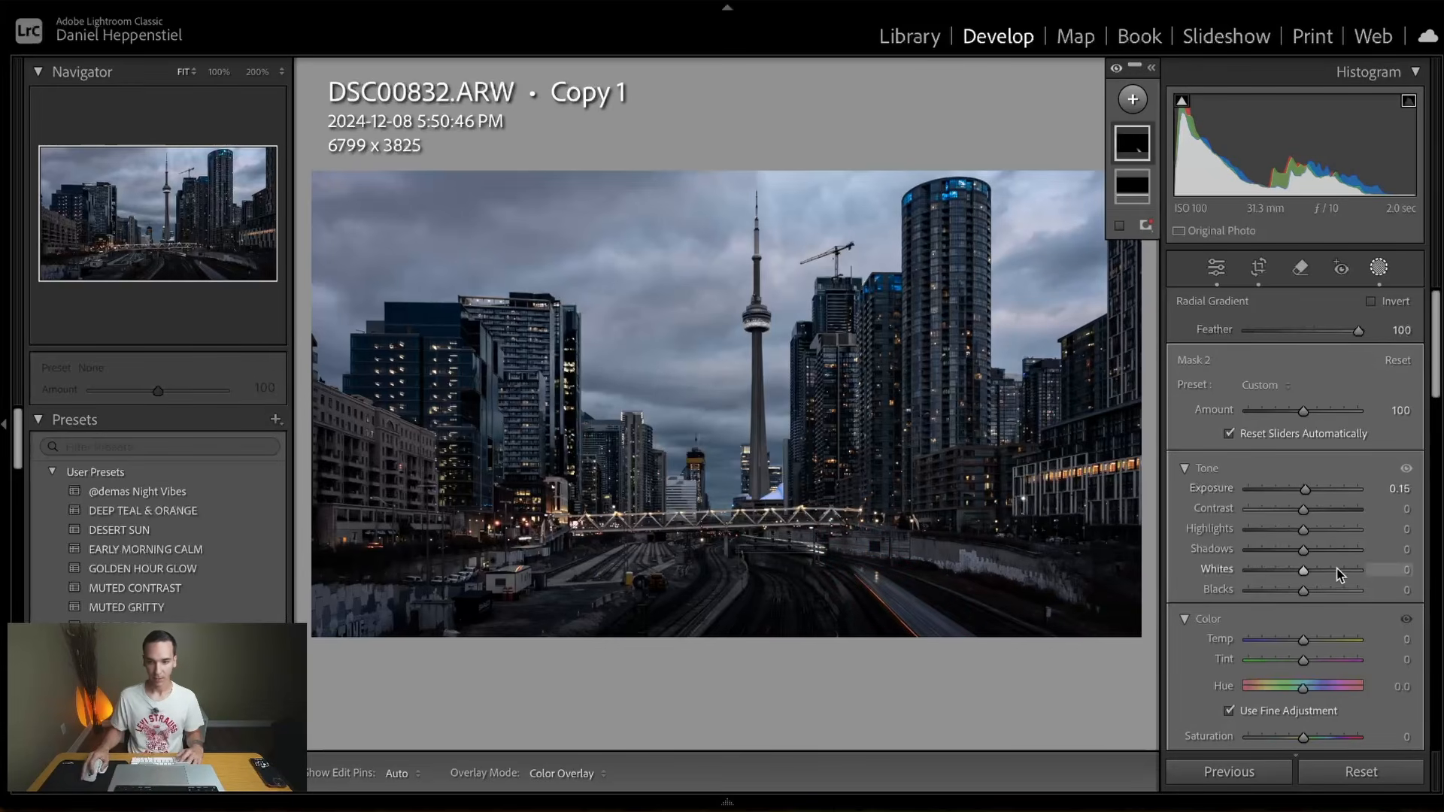
drag(1309, 549, 1318, 554)
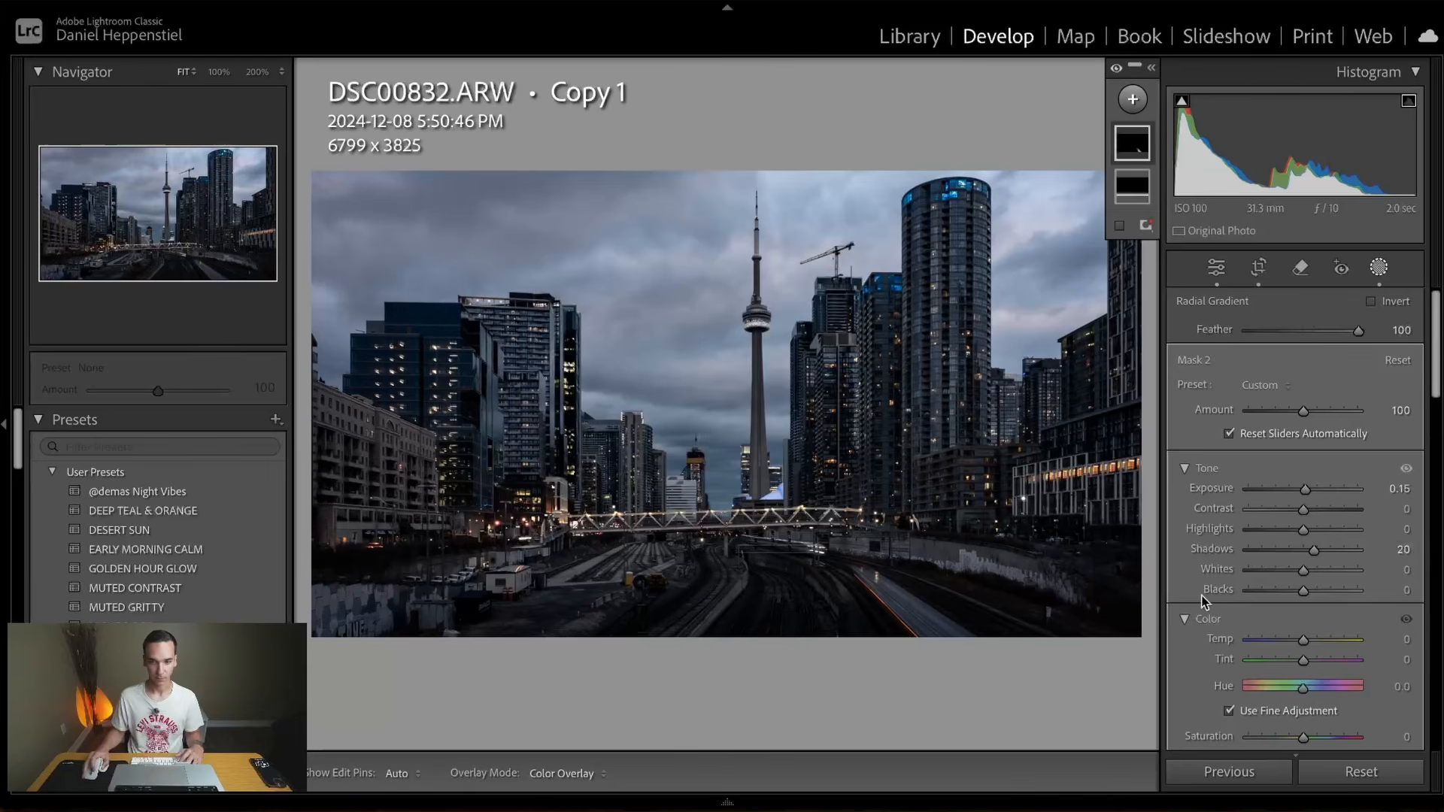
- Darken the photo's left edge with a slightly tilted linear gradient mask, setting its Exposure to -0.50
click(1133, 99)
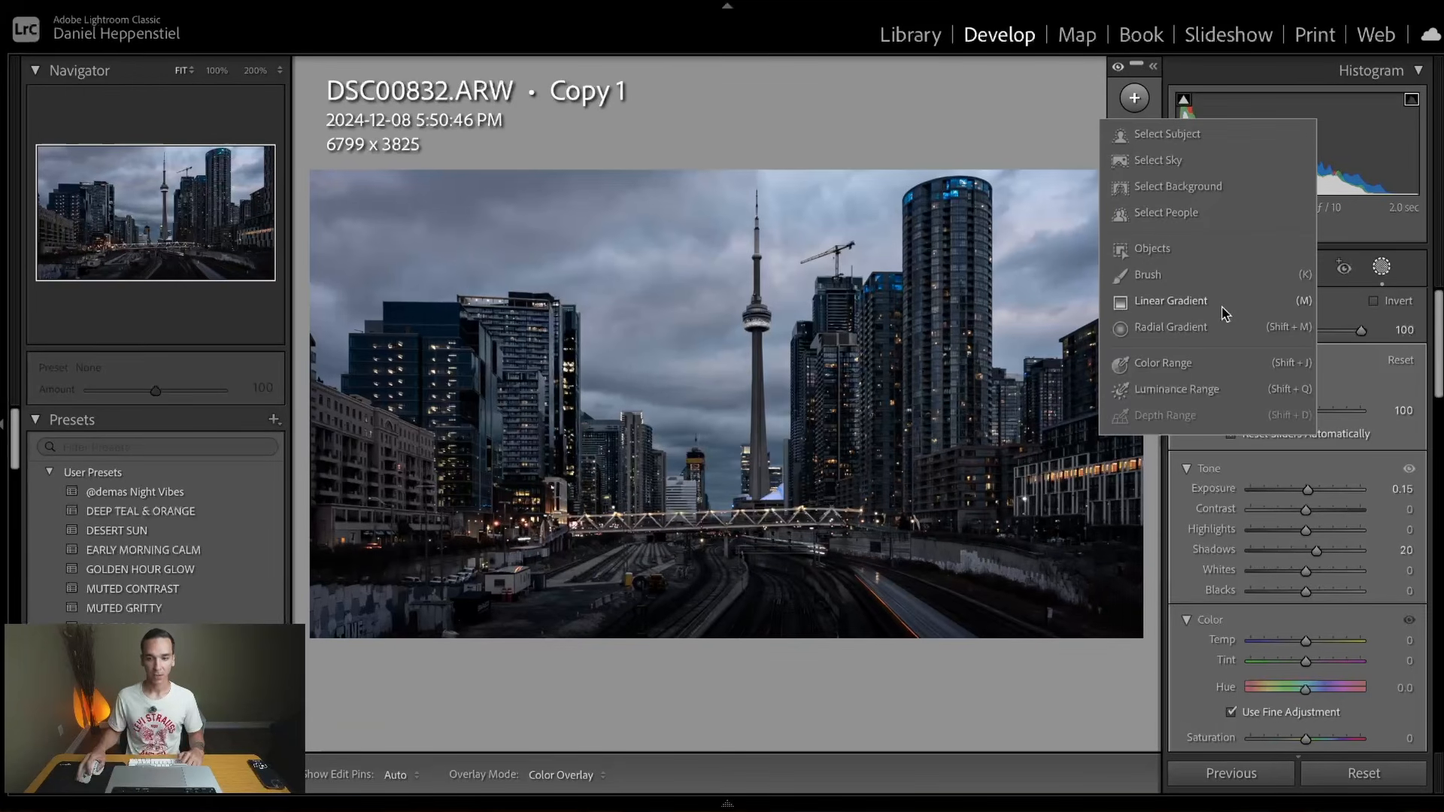
click(1219, 311)
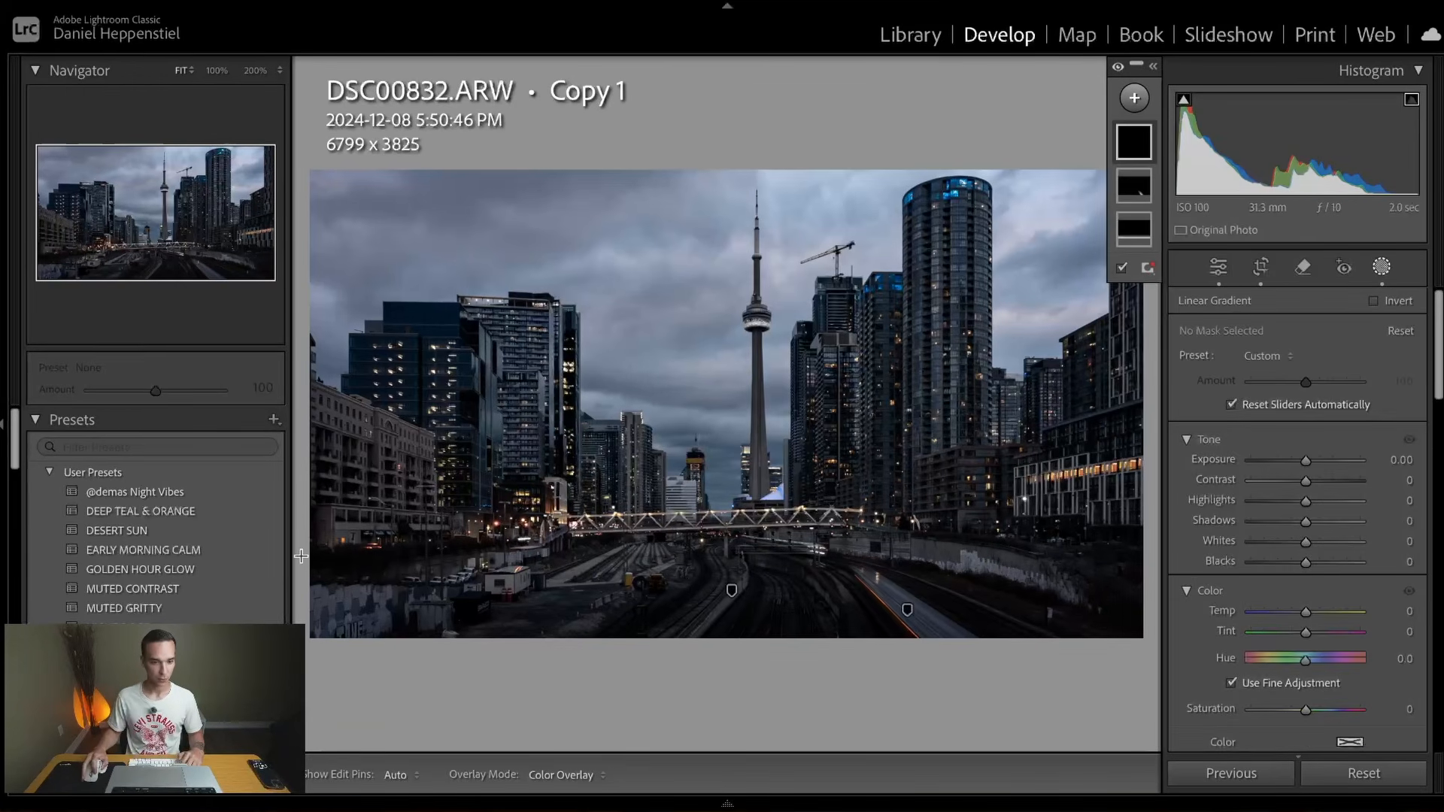
drag(301, 557, 422, 539)
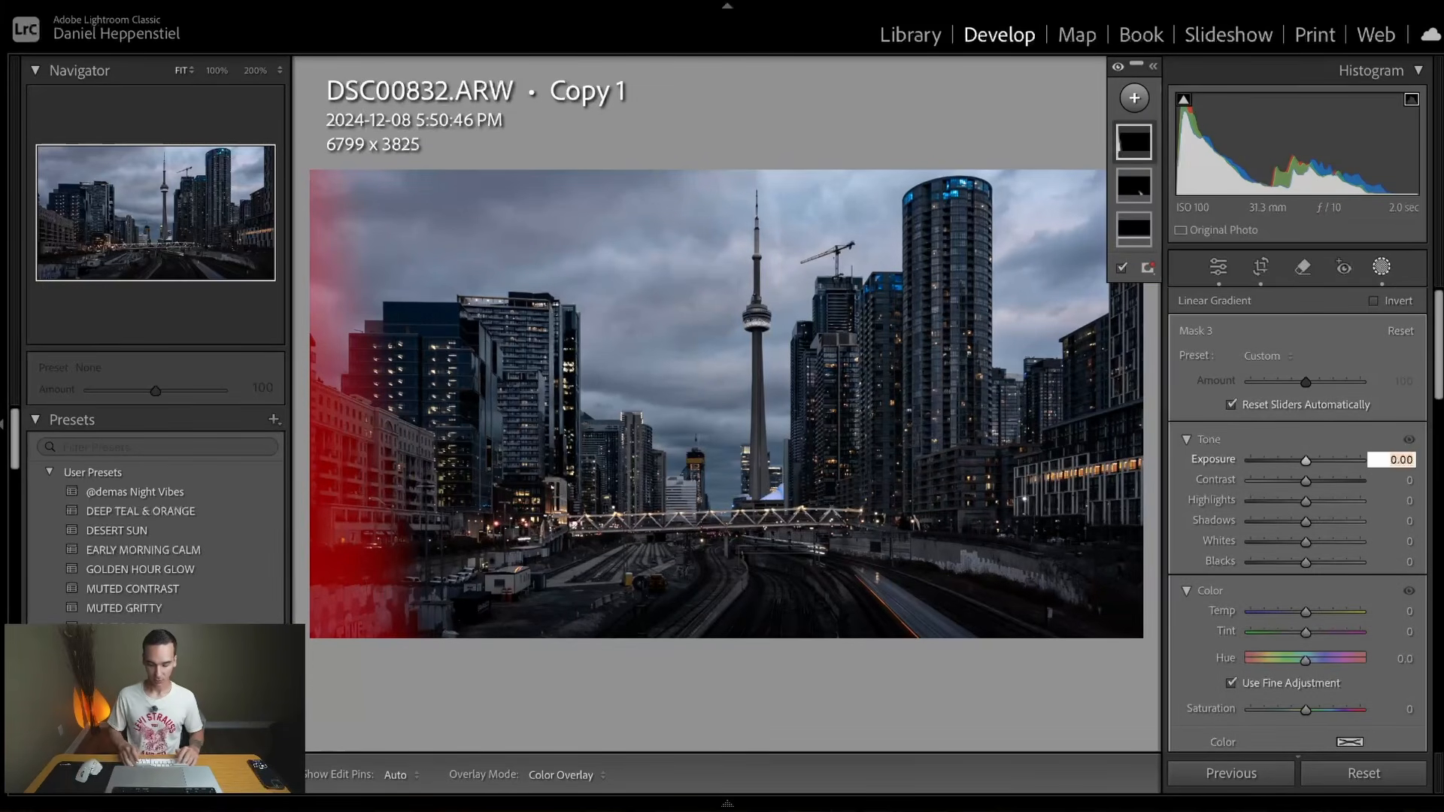
text(- 0.)
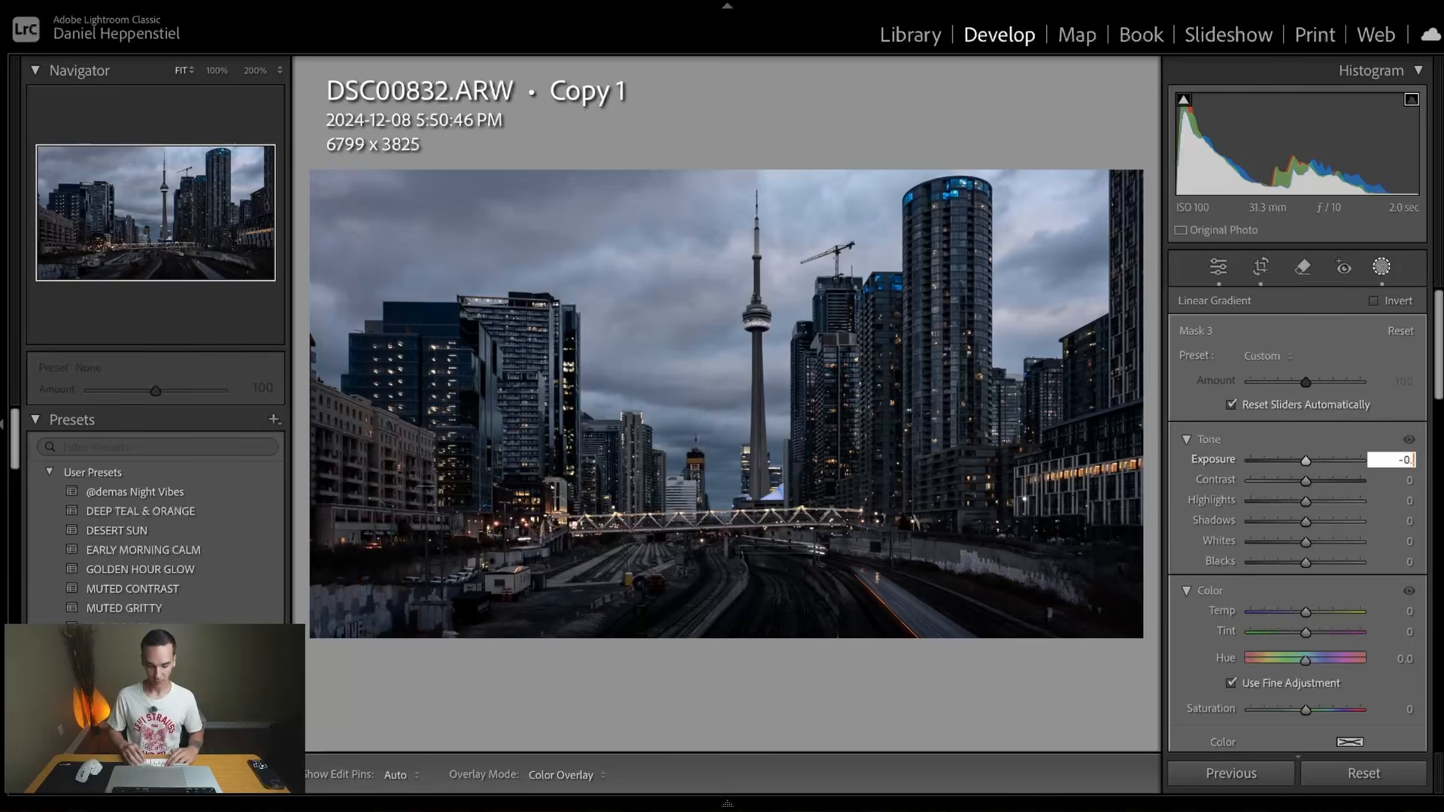
text(50)
key(Return)
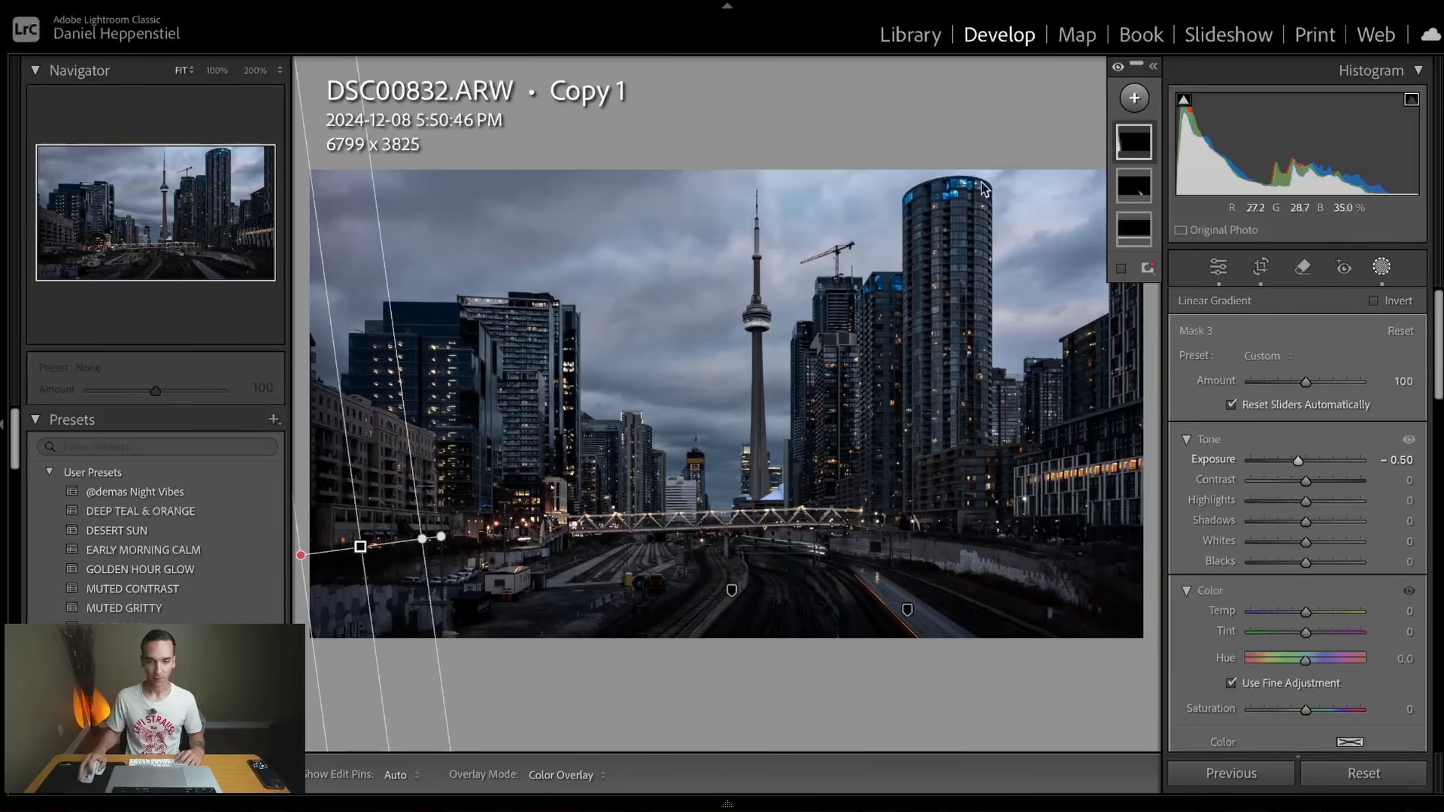
- Add a tilted radial gradient mask with Feather 67 over the bright sky and the top of the round tower
click(1134, 100)
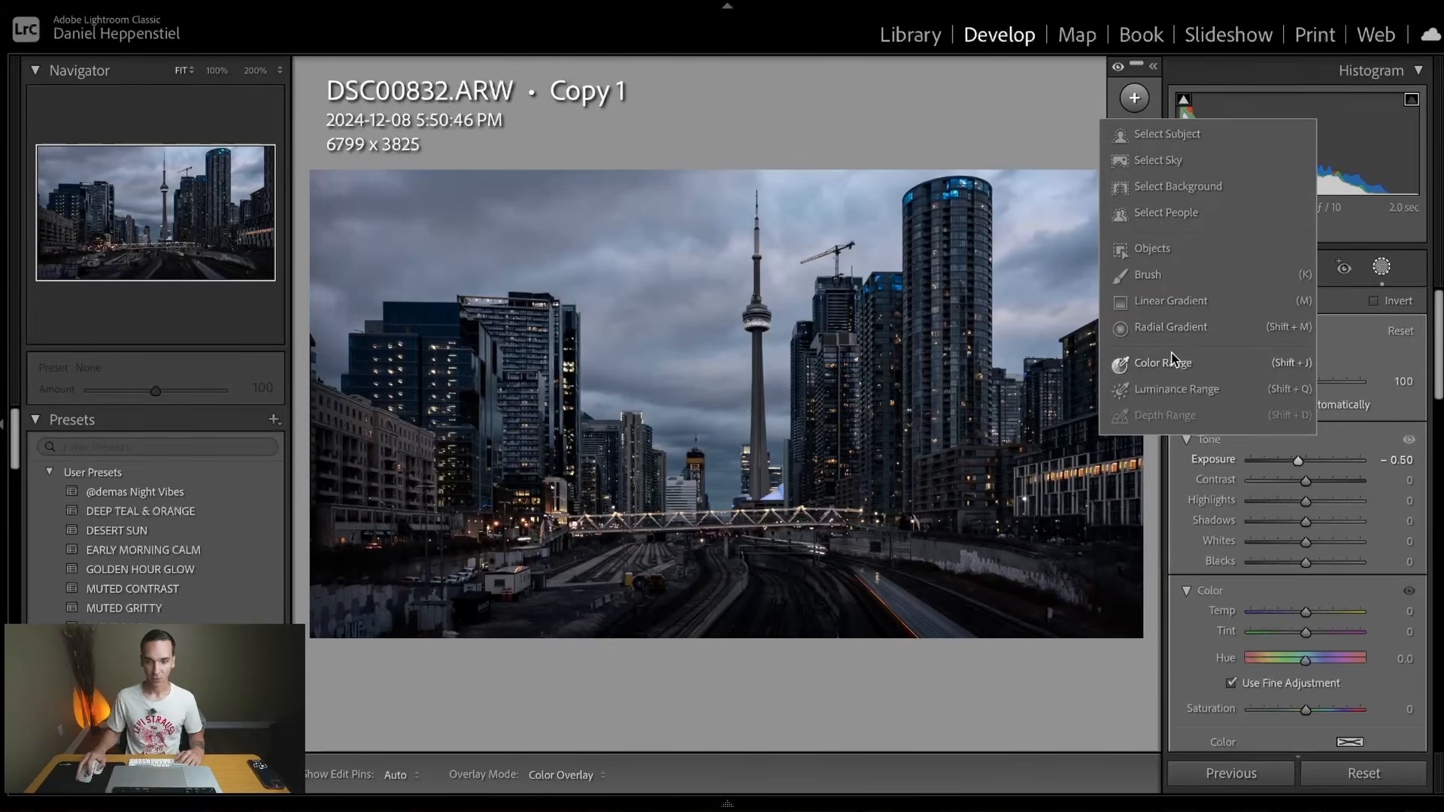
click(1170, 328)
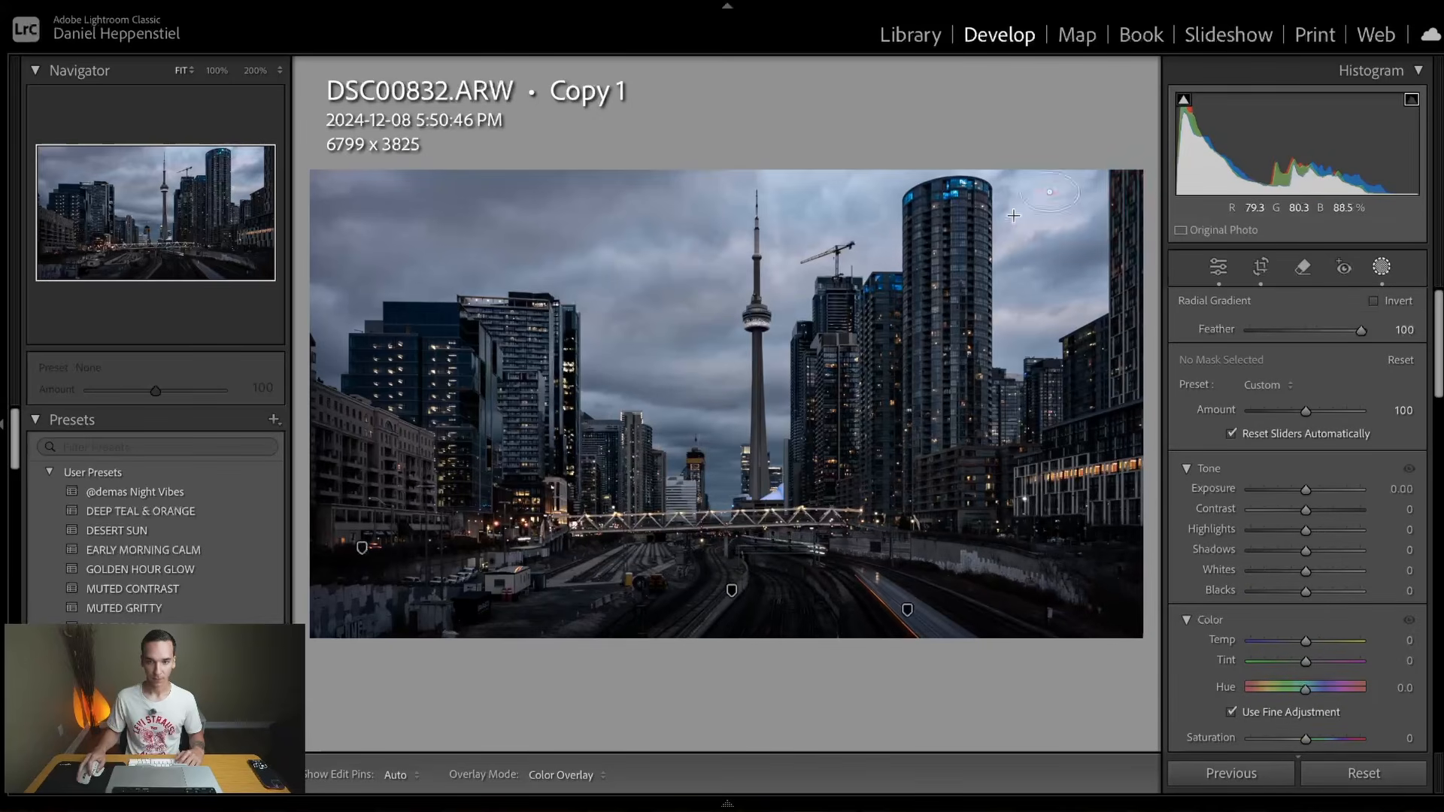
drag(1048, 193, 925, 256)
drag(1050, 276, 1071, 260)
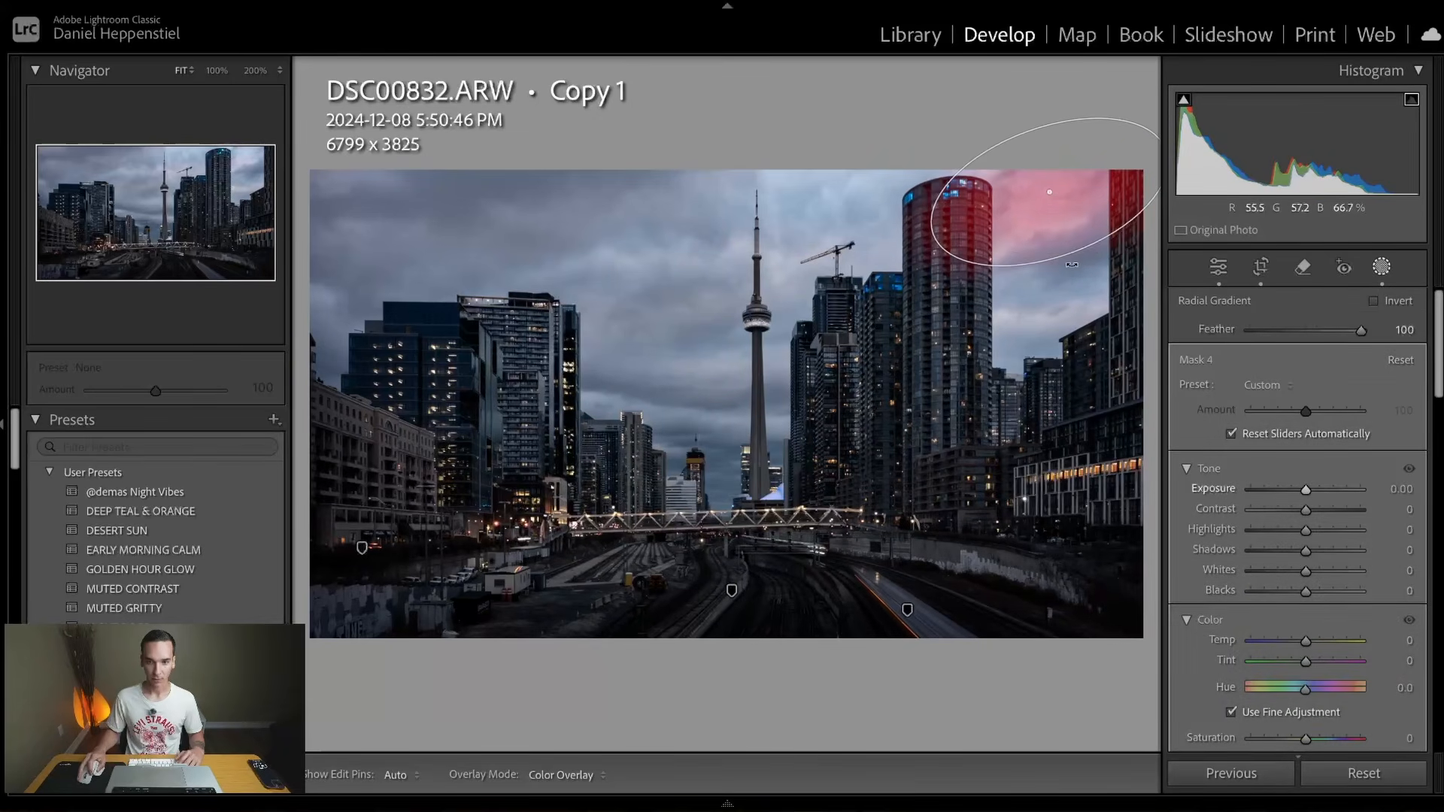
drag(1047, 203, 1015, 219)
- Lower the sky mask's Dehaze for a soft glow and raise its Exposure to about 0.2
scroll(1316, 558, down, 2)
scroll(1318, 564, down, 15)
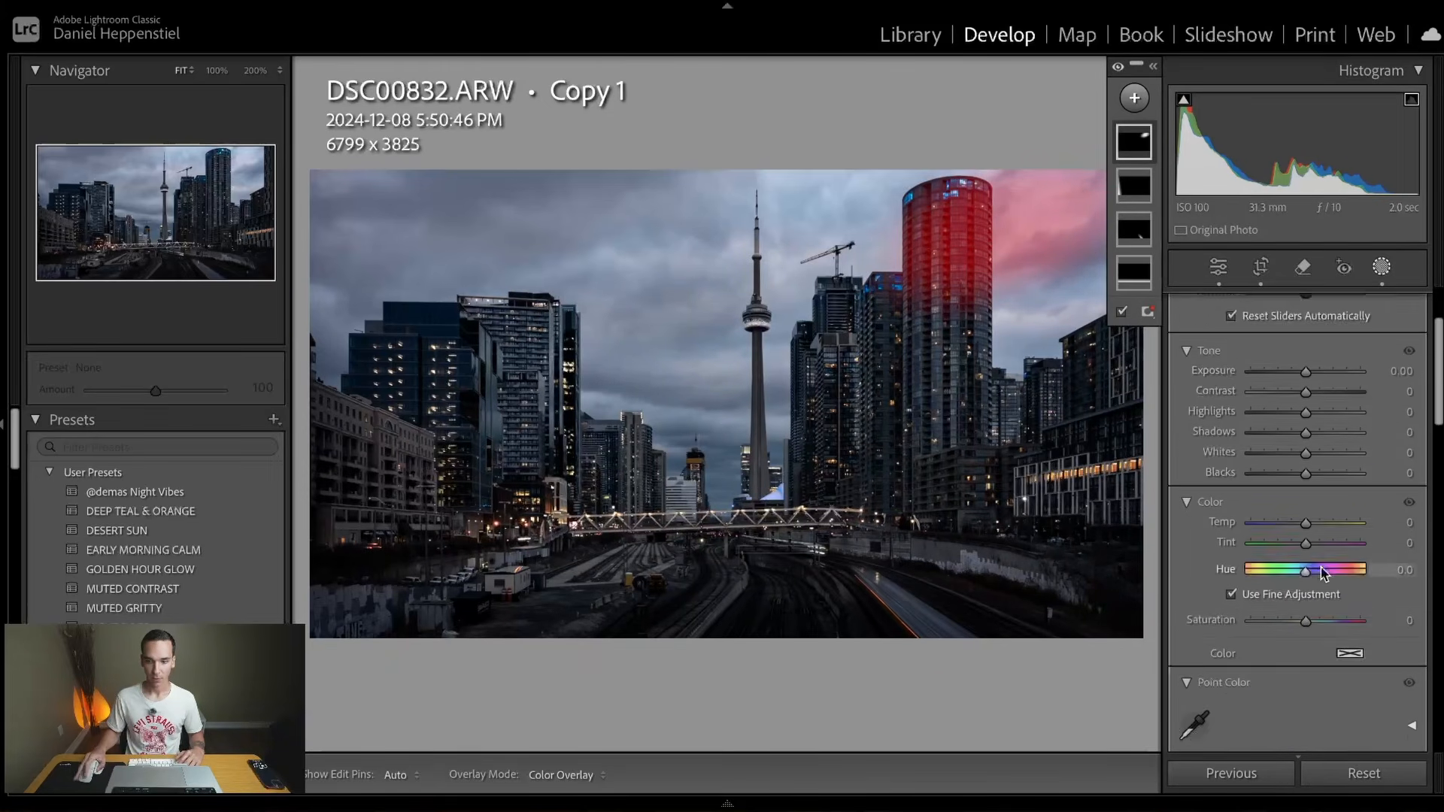
scroll(1321, 570, down, 10)
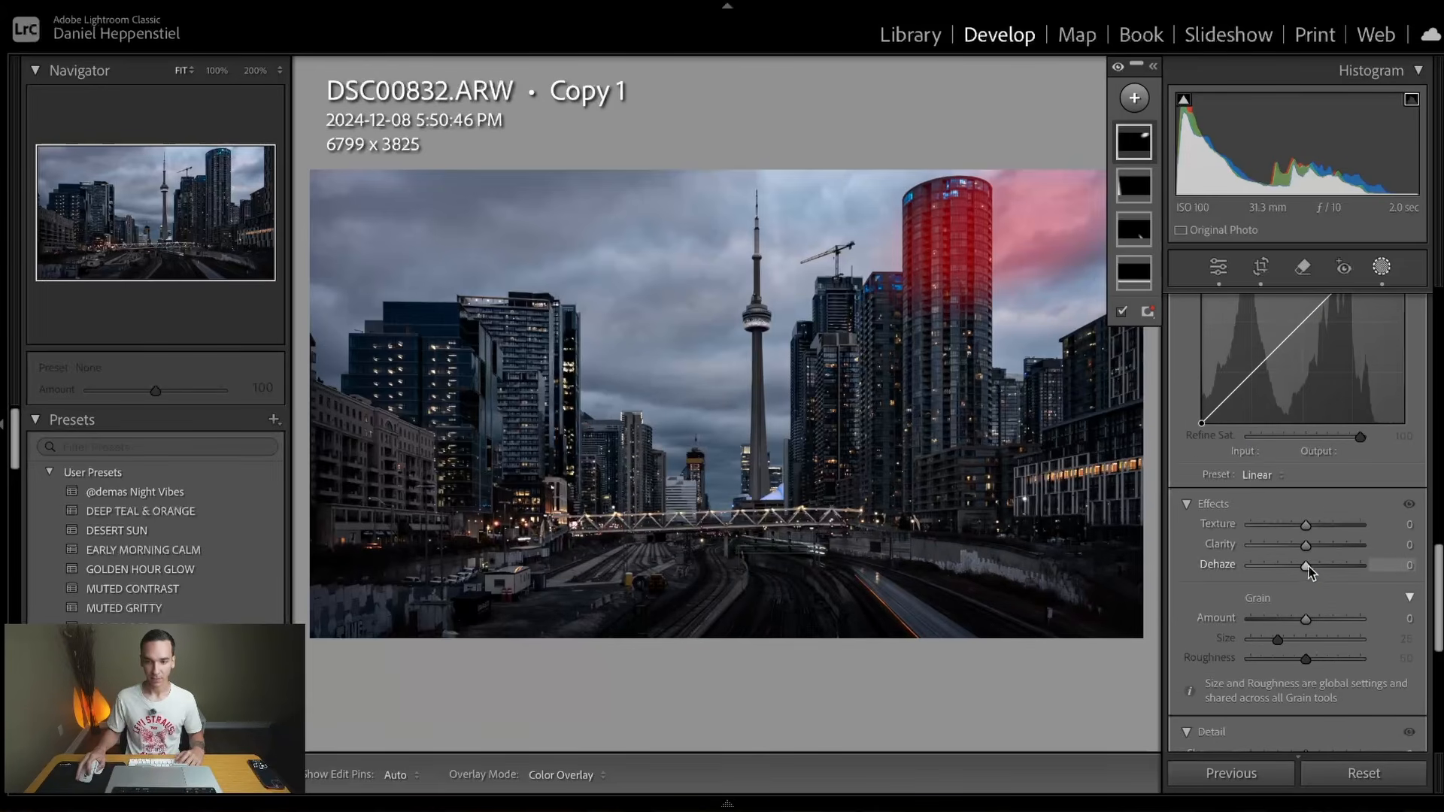
drag(1309, 570, 1290, 578)
scroll(1350, 564, up, 5)
scroll(1346, 547, up, 8)
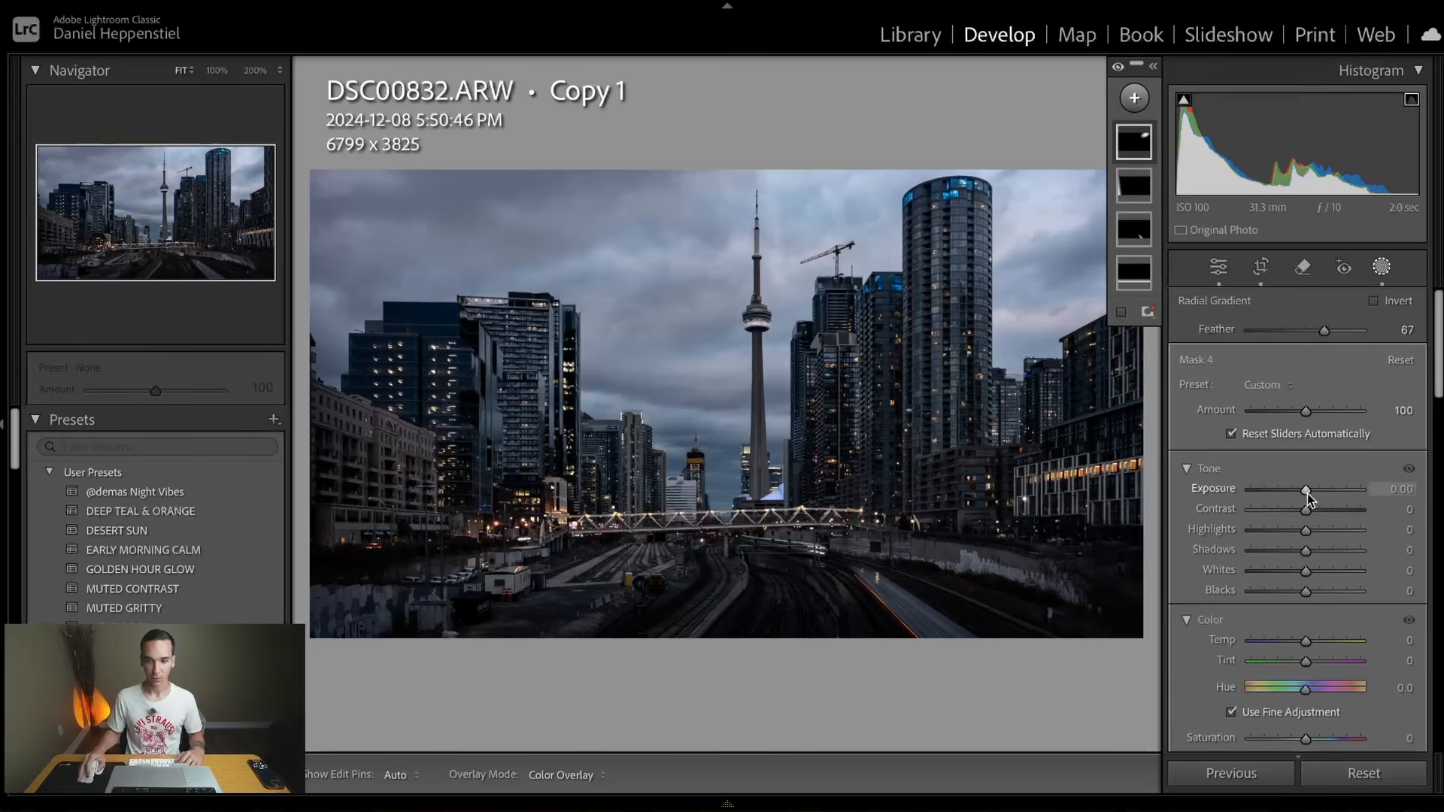
drag(1307, 493, 1309, 497)
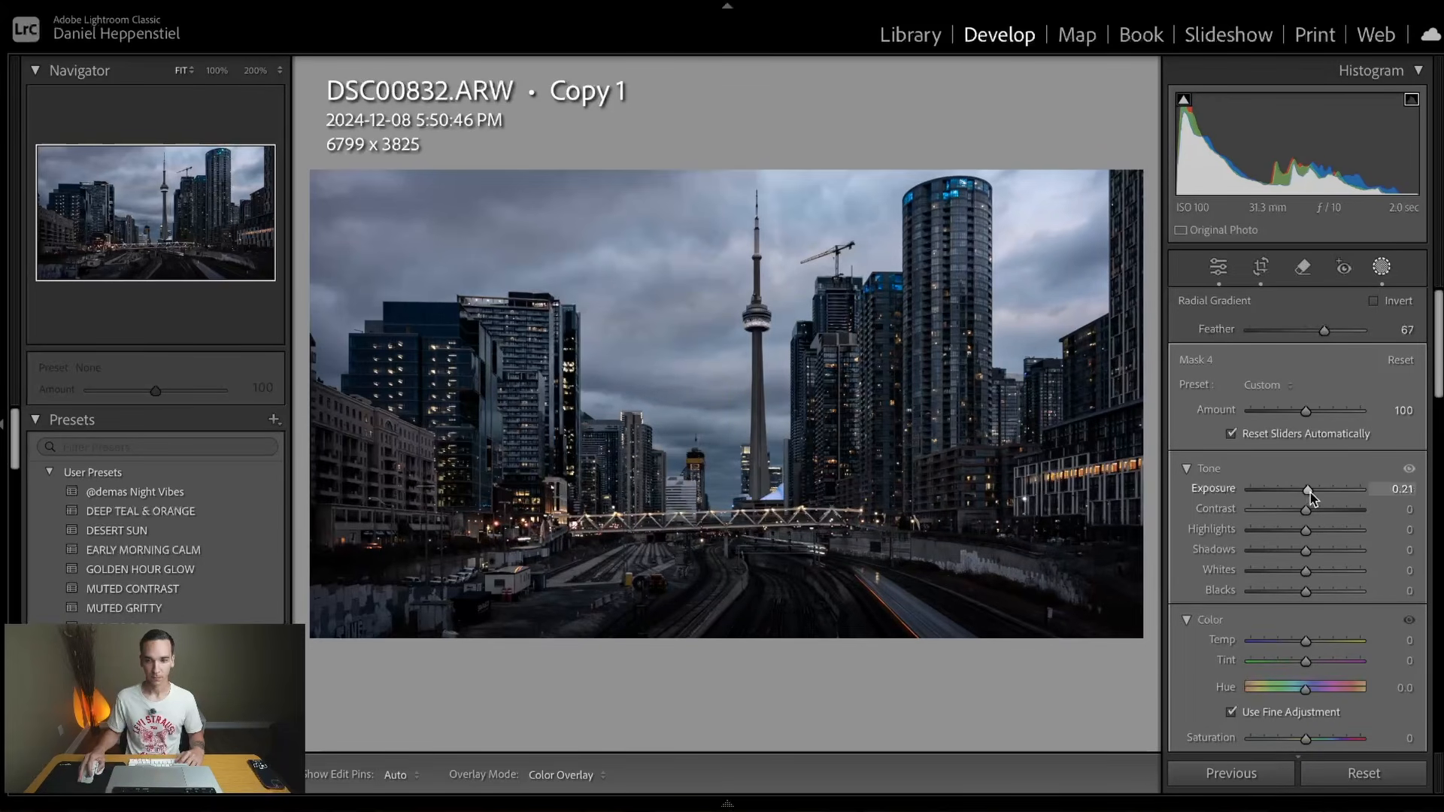
drag(1310, 493, 1310, 493)
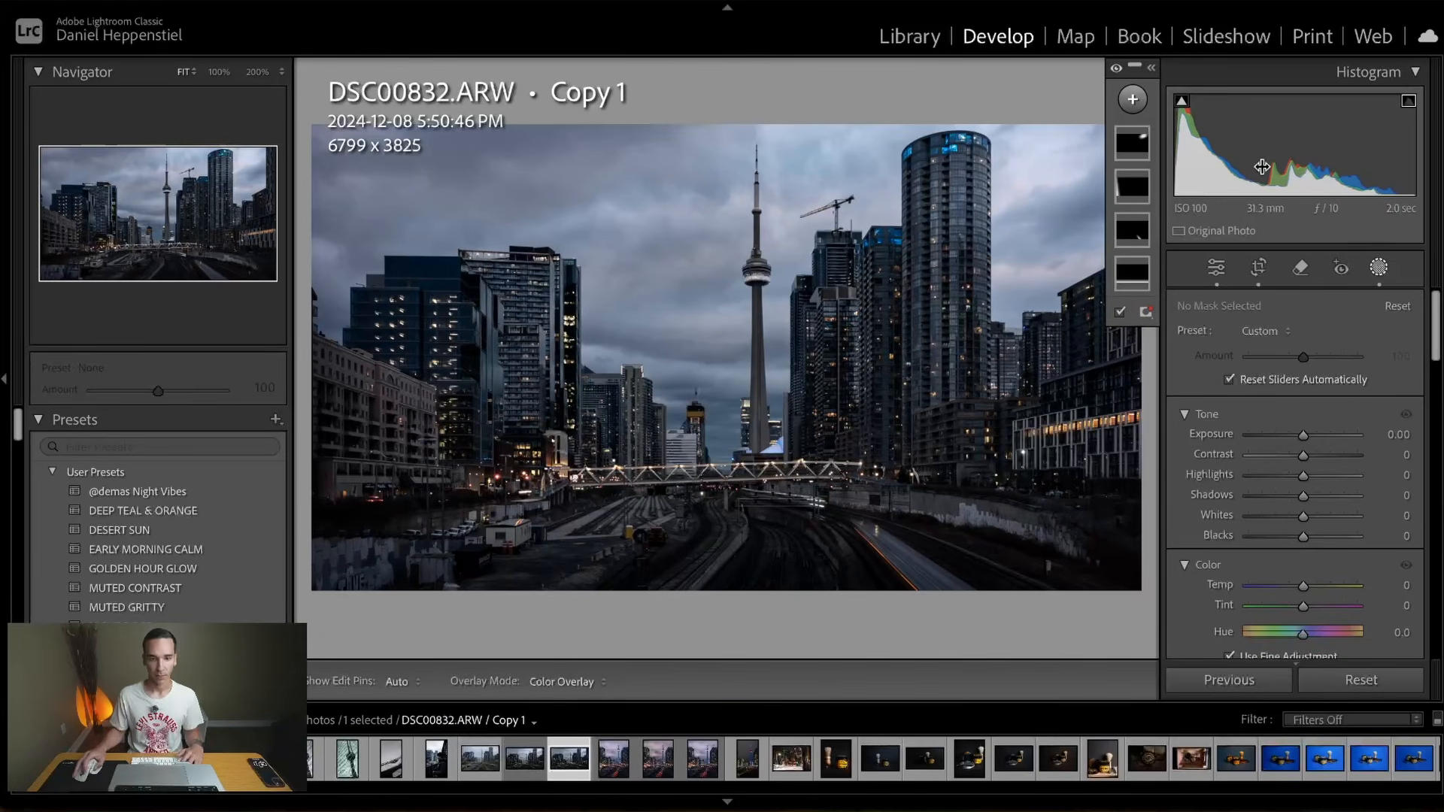
- Add a large radial gradient mask centred on the CN Tower and set its Exposure to 0.30
click(1133, 98)
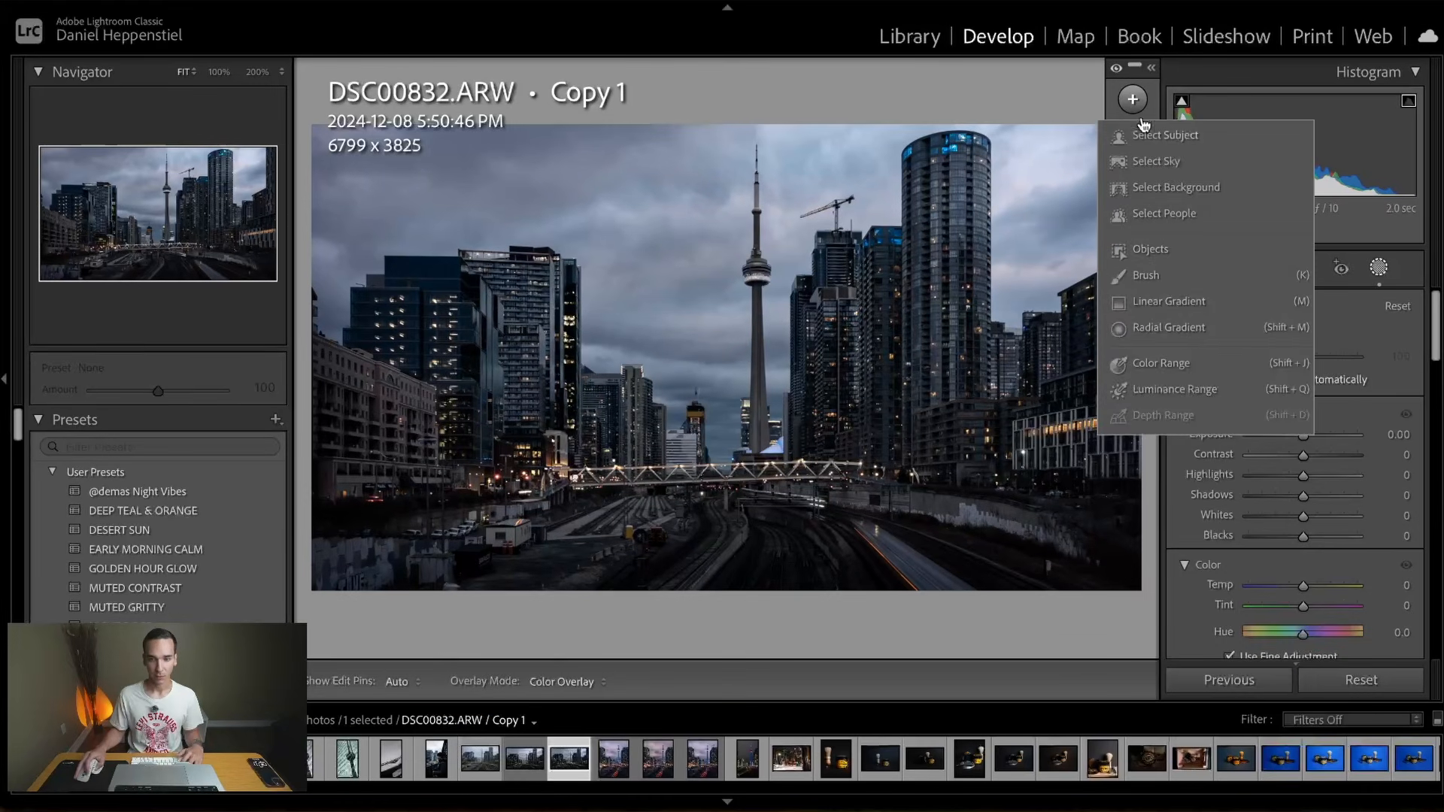
click(1201, 330)
drag(748, 272, 937, 489)
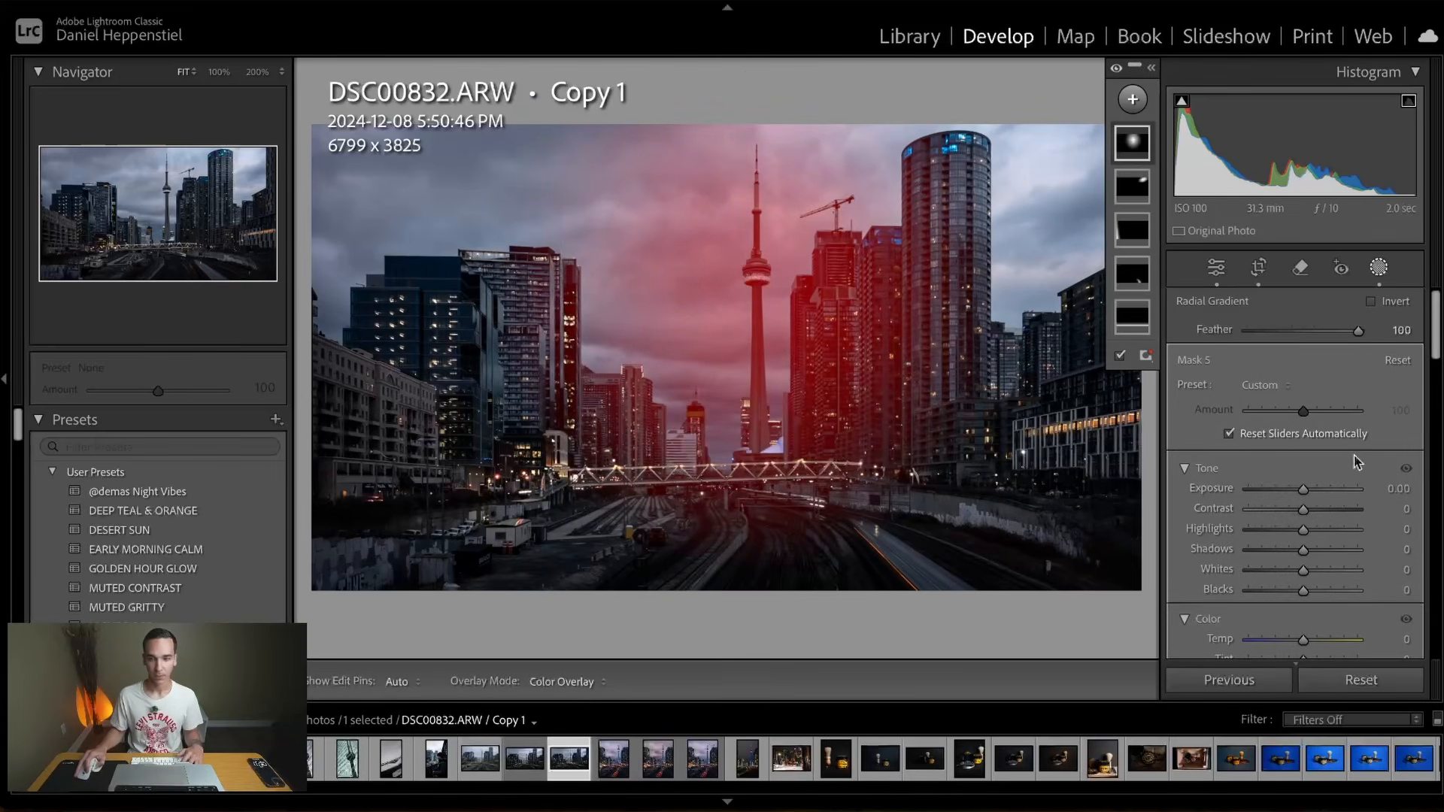
click(1391, 488)
text(0.3)
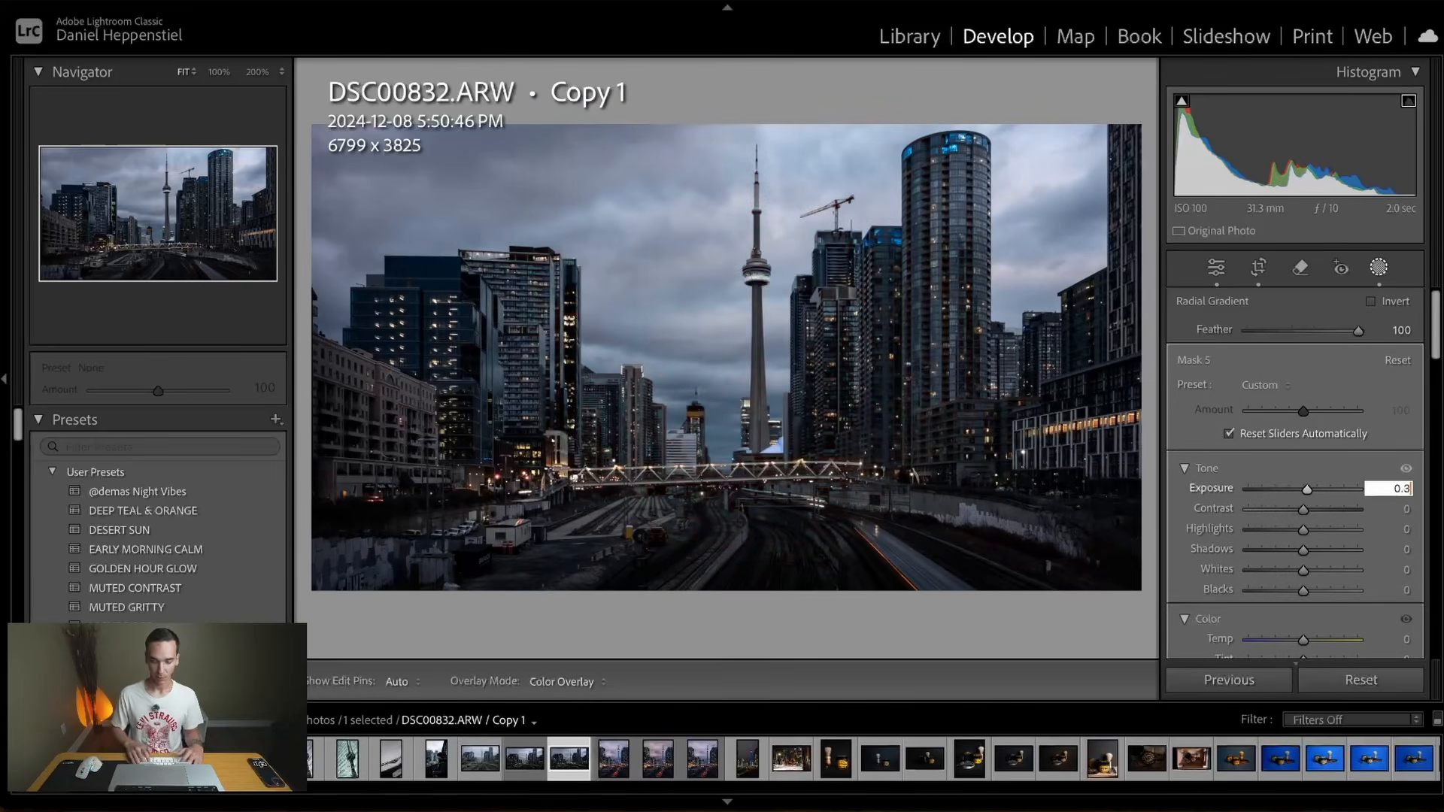
key(Return)
key(backslash)
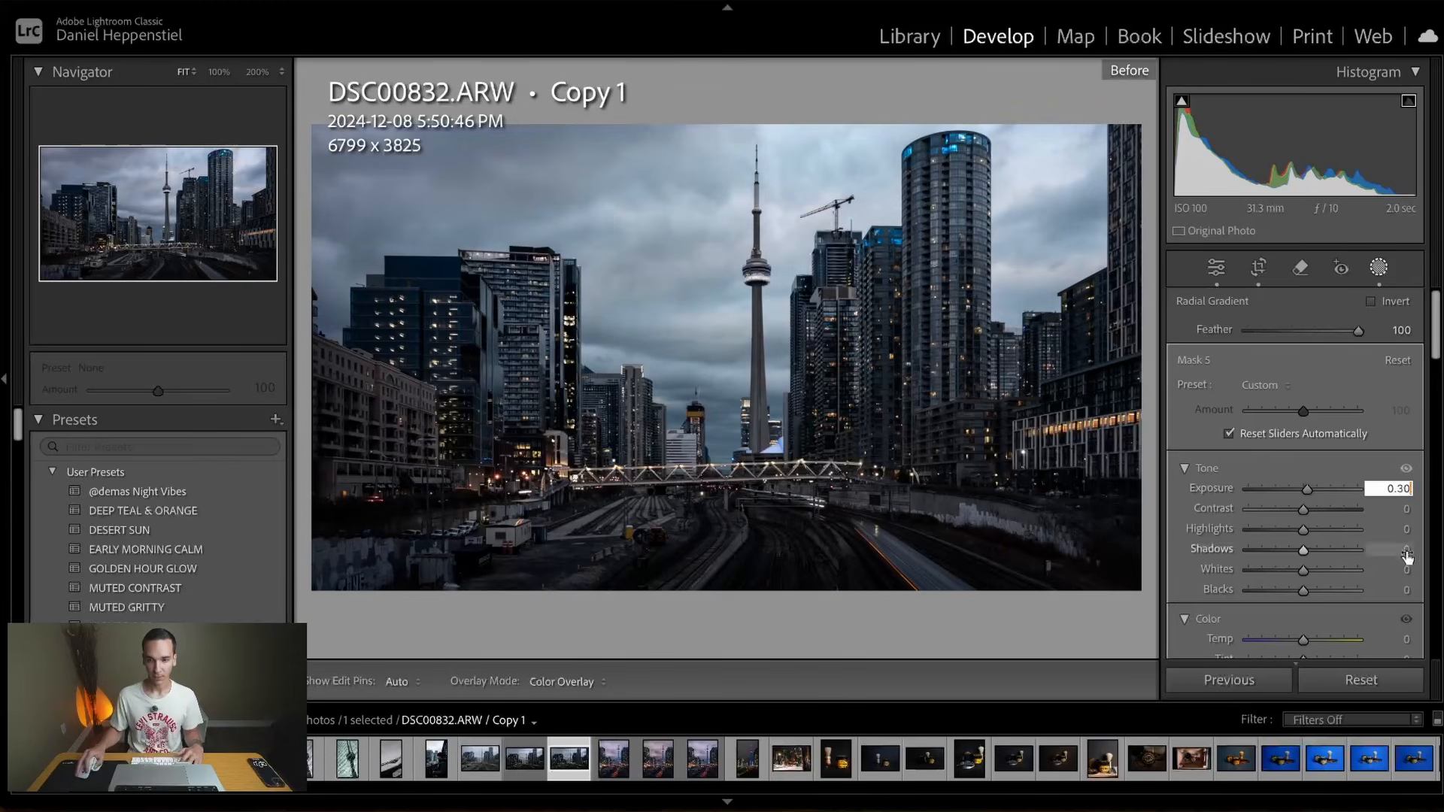
- Set the CN Tower mask's Whites to 20 and compare the photo with its before version
click(1391, 570)
text(20)
key(Return)
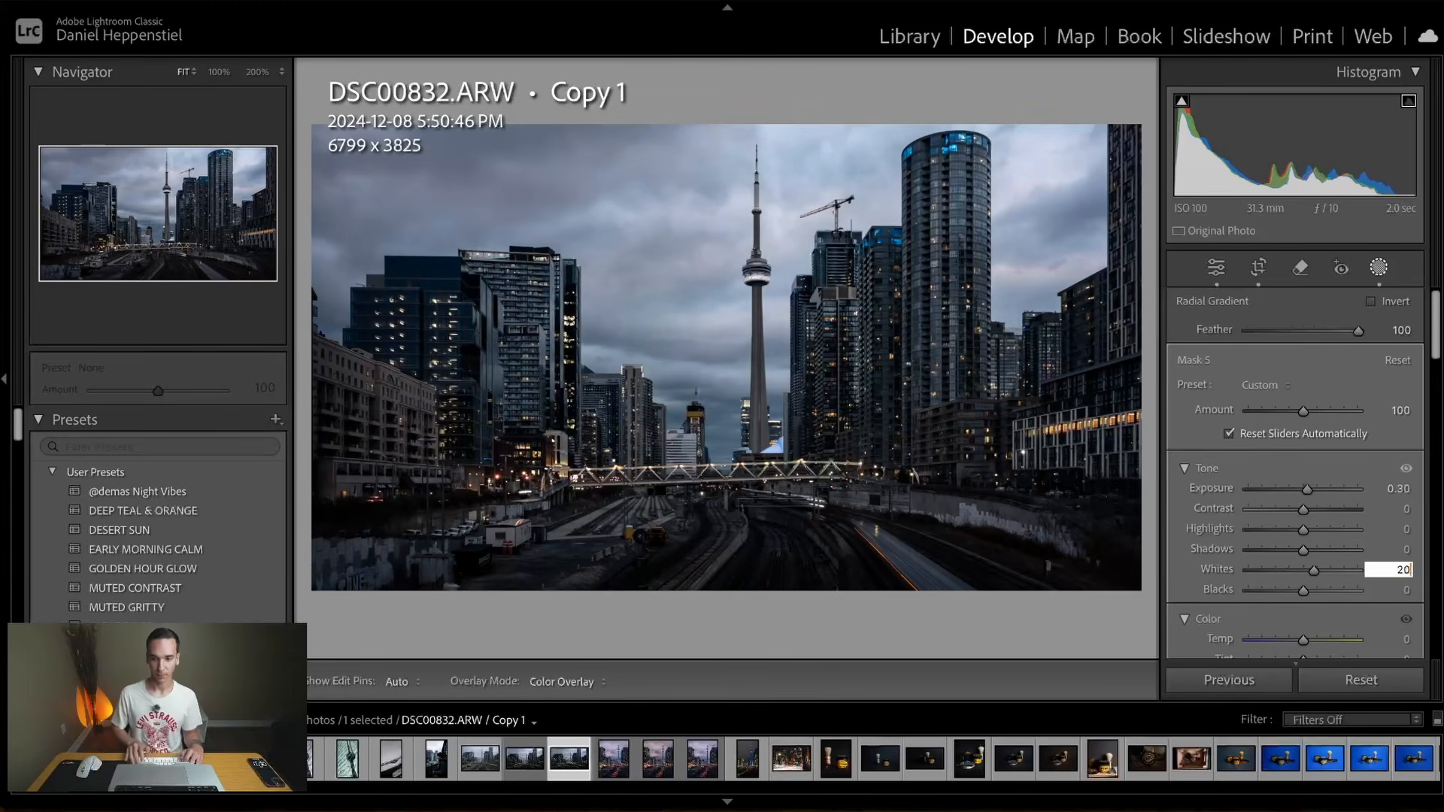
key(backslash)
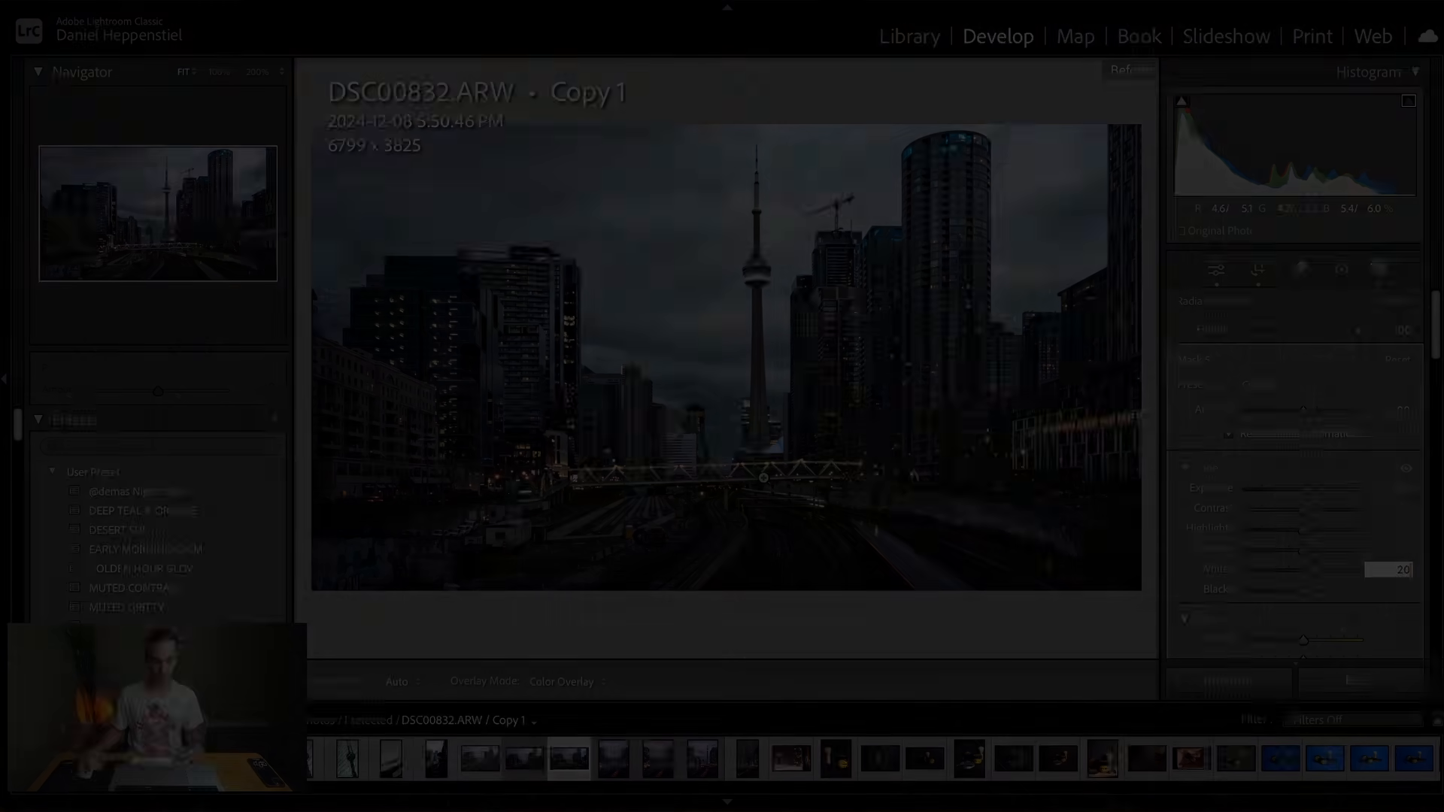